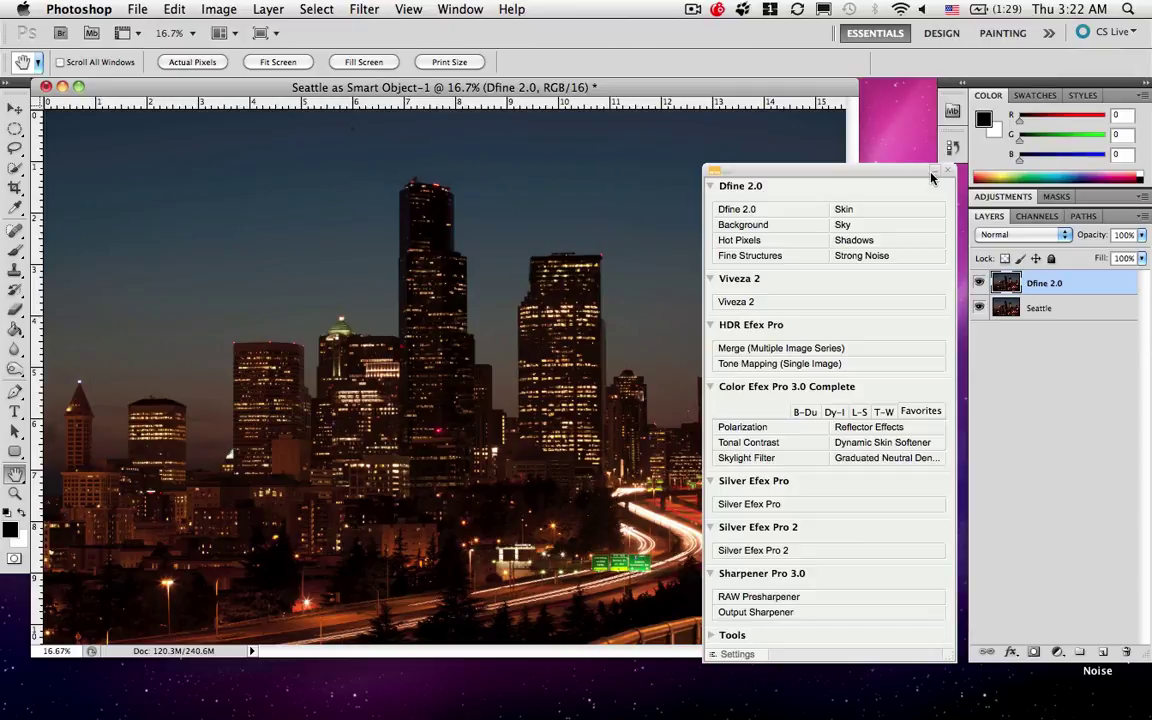
# Open the skyline photo in Viveza 2 and zoom the preview out to 25%.
pyautogui.click(792, 304)
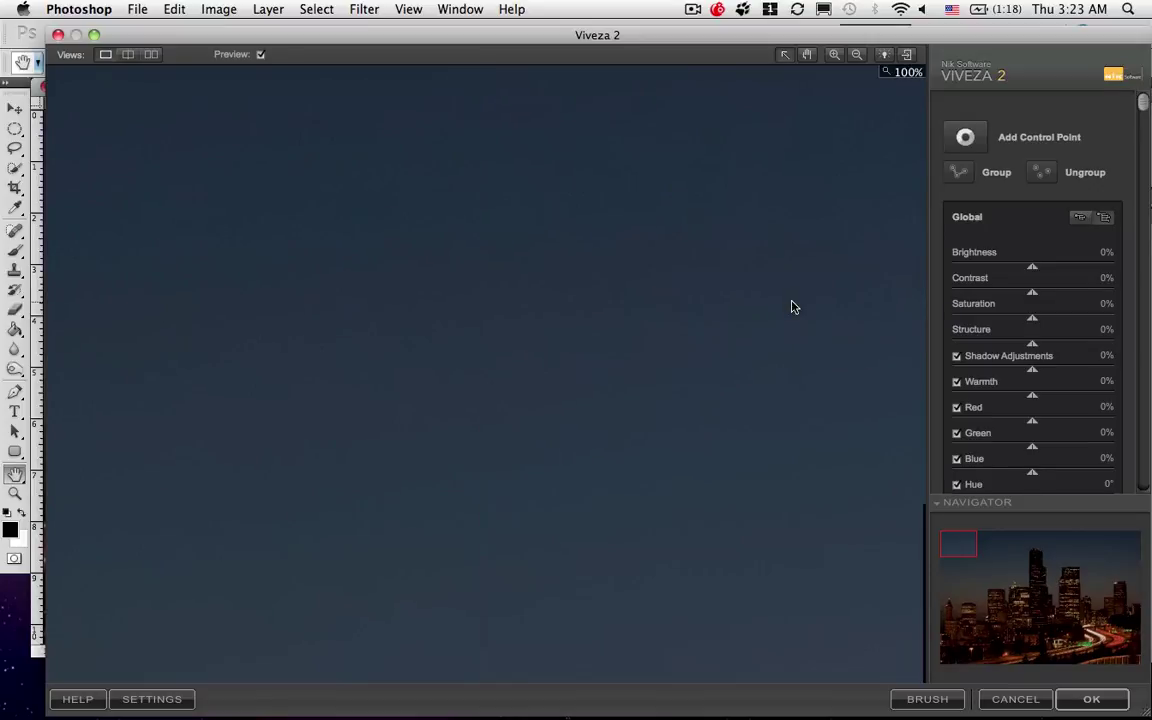
pyautogui.click(856, 56)
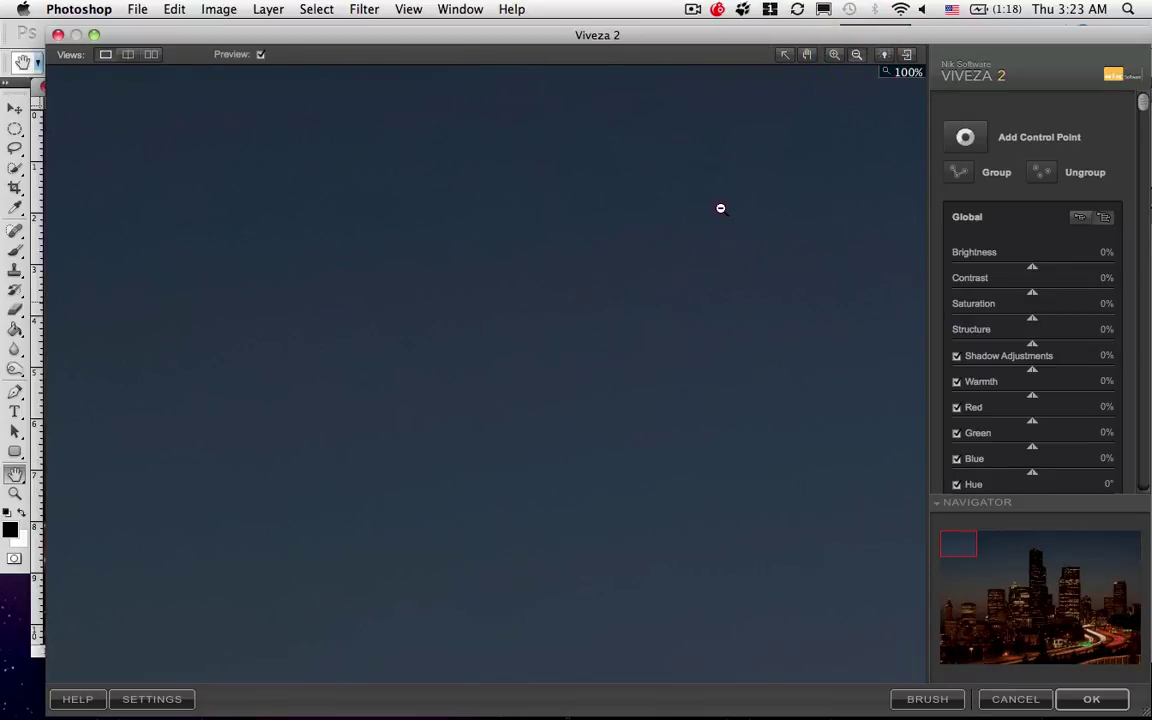
pyautogui.click(720, 208)
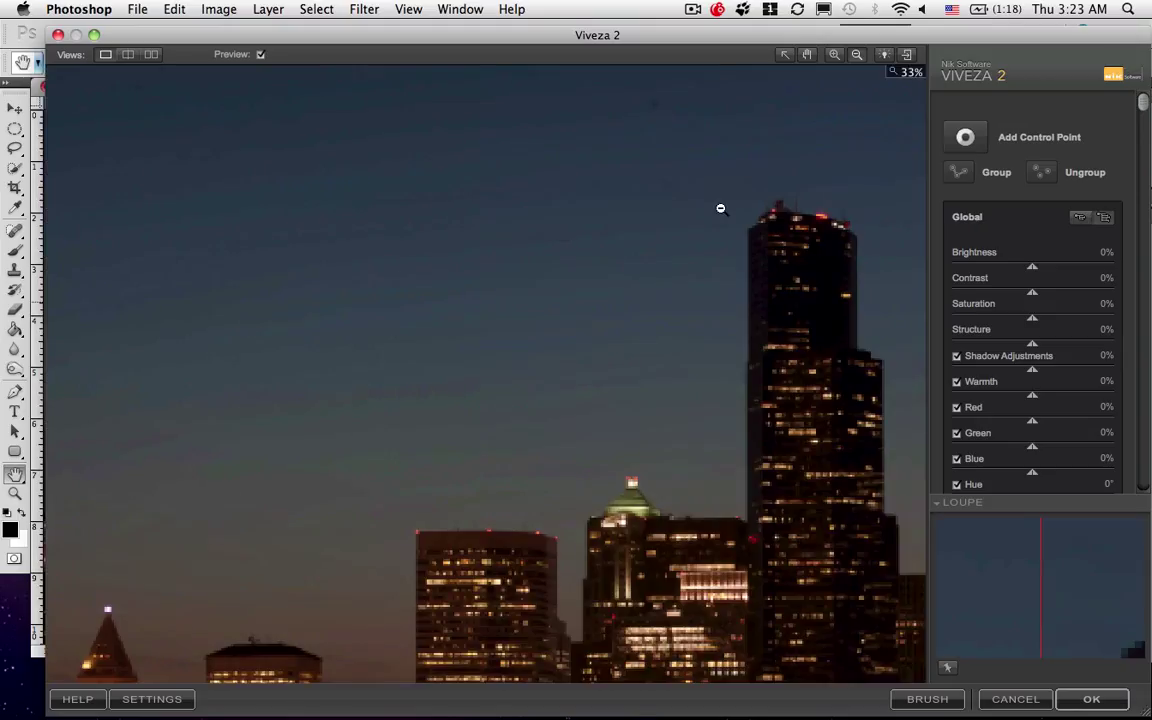
pyautogui.click(720, 208)
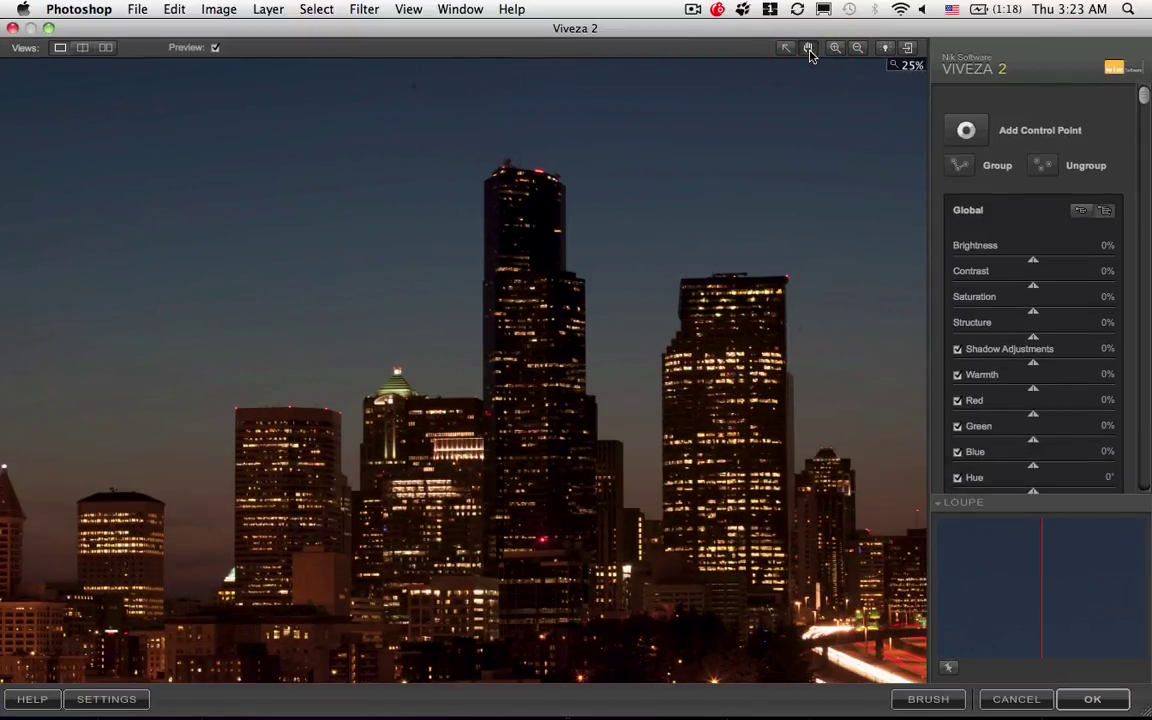
# Pan and zoom the preview out to 20% until the whole photo fits.
pyautogui.click(809, 50)
pyautogui.click(789, 51)
pyautogui.click(808, 48)
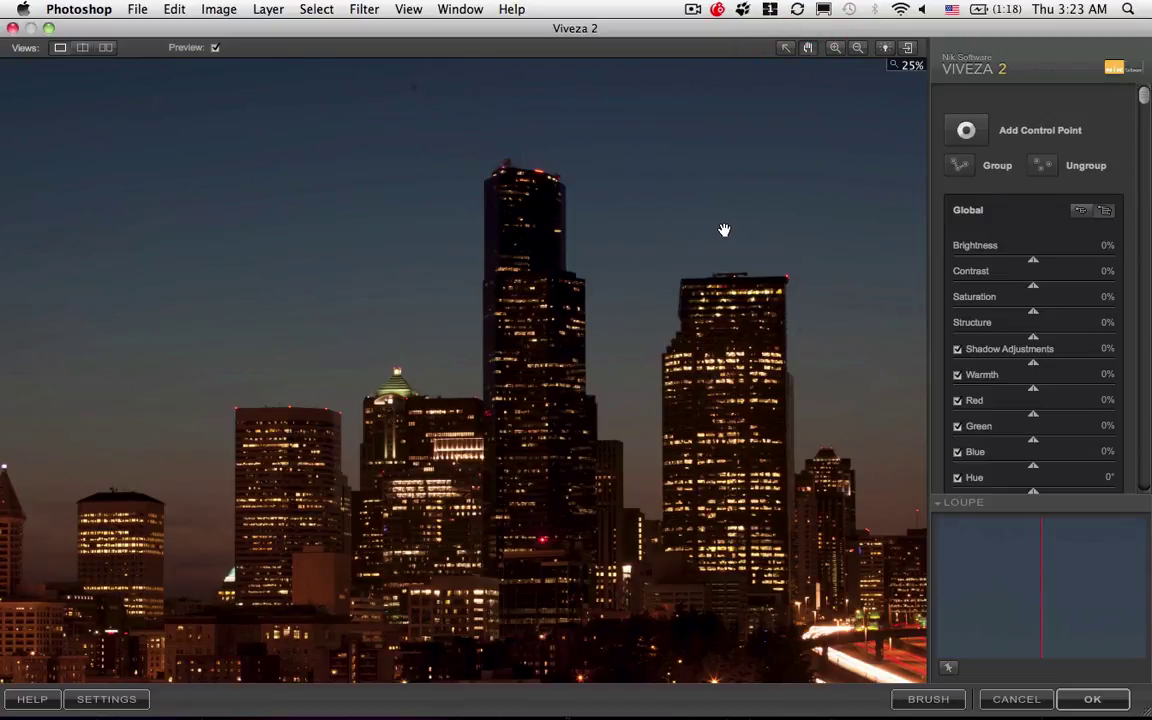
pyautogui.click(857, 48)
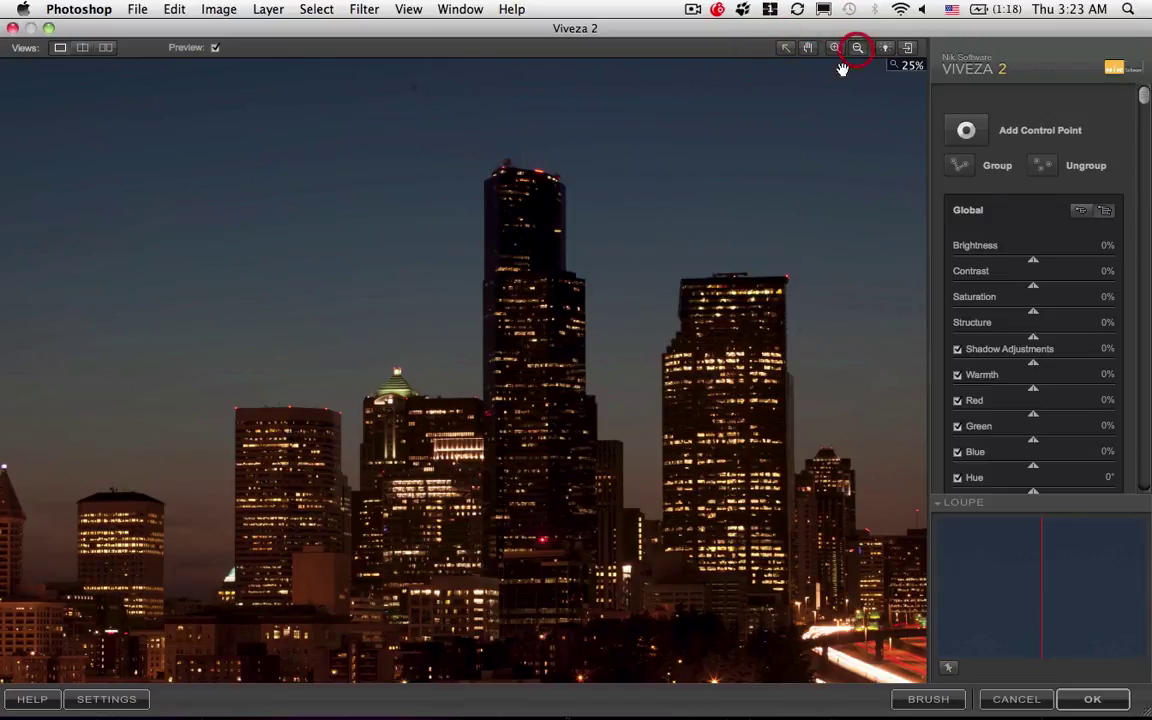
pyautogui.click(754, 155)
pyautogui.click(754, 156)
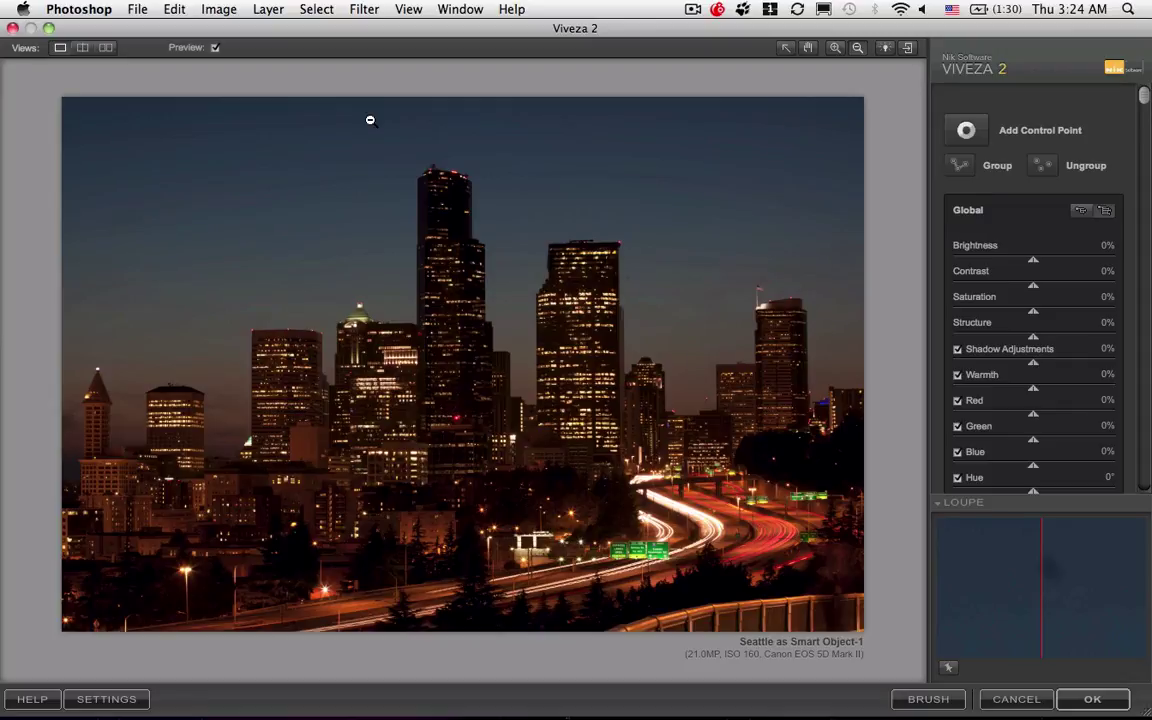
# Activate Add Control Point to mark the sky left of the tallest tower.
pyautogui.click(966, 131)
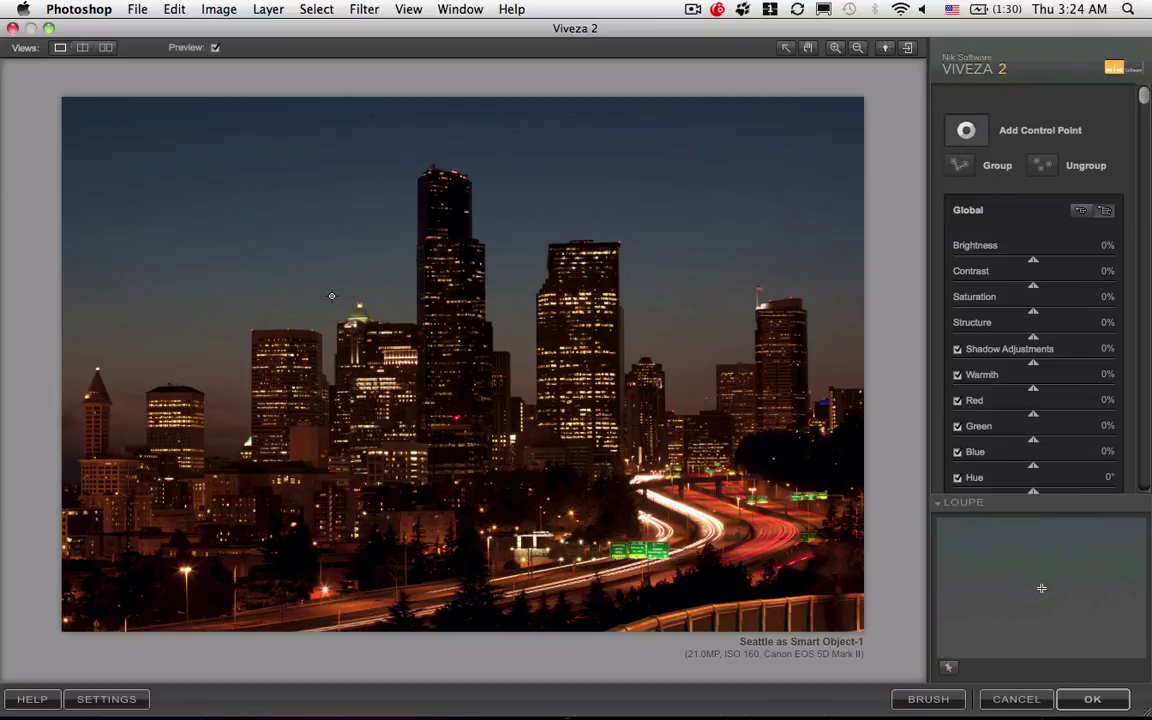
# Drop a control point in the upper-left sky and raise its contrast to 66%.
pyautogui.click(322, 210)
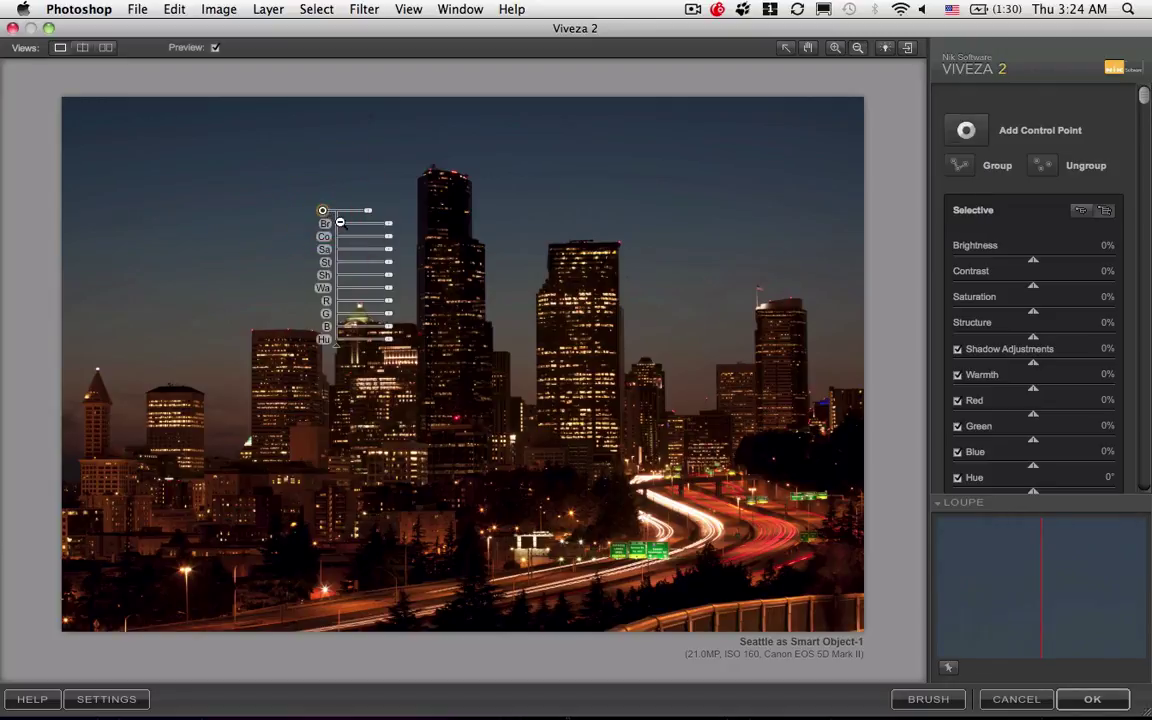
pyautogui.click(784, 49)
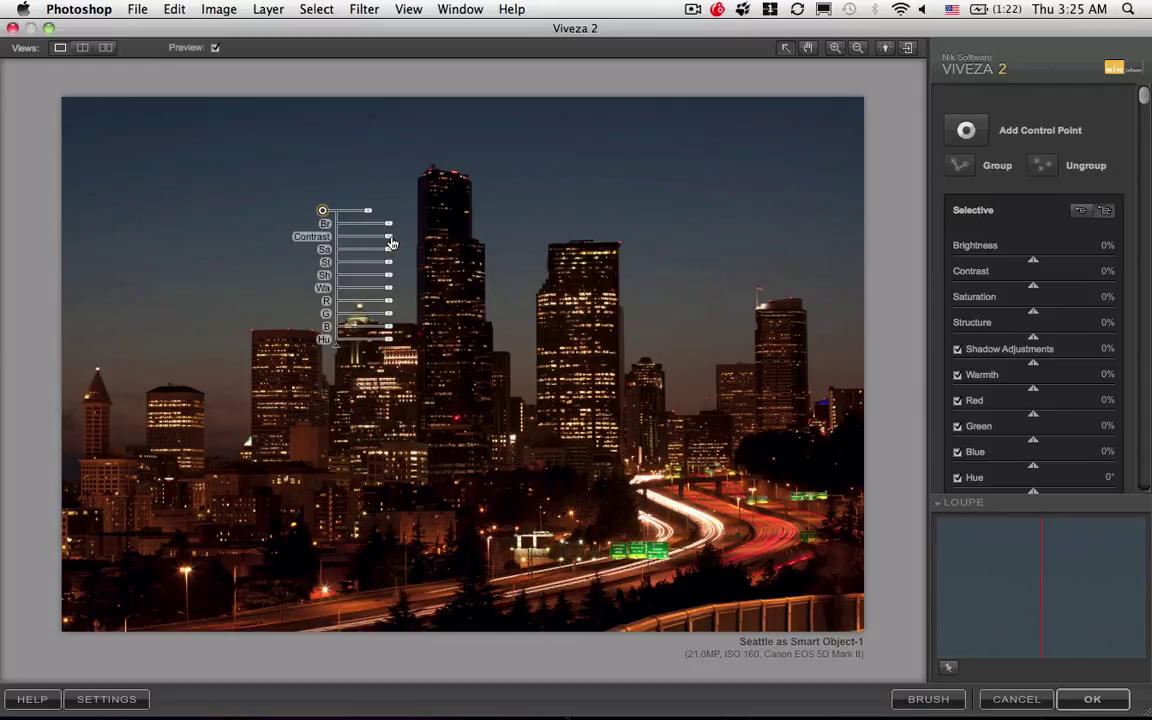
pyautogui.moveTo(389, 238); pyautogui.dragTo(418, 213)
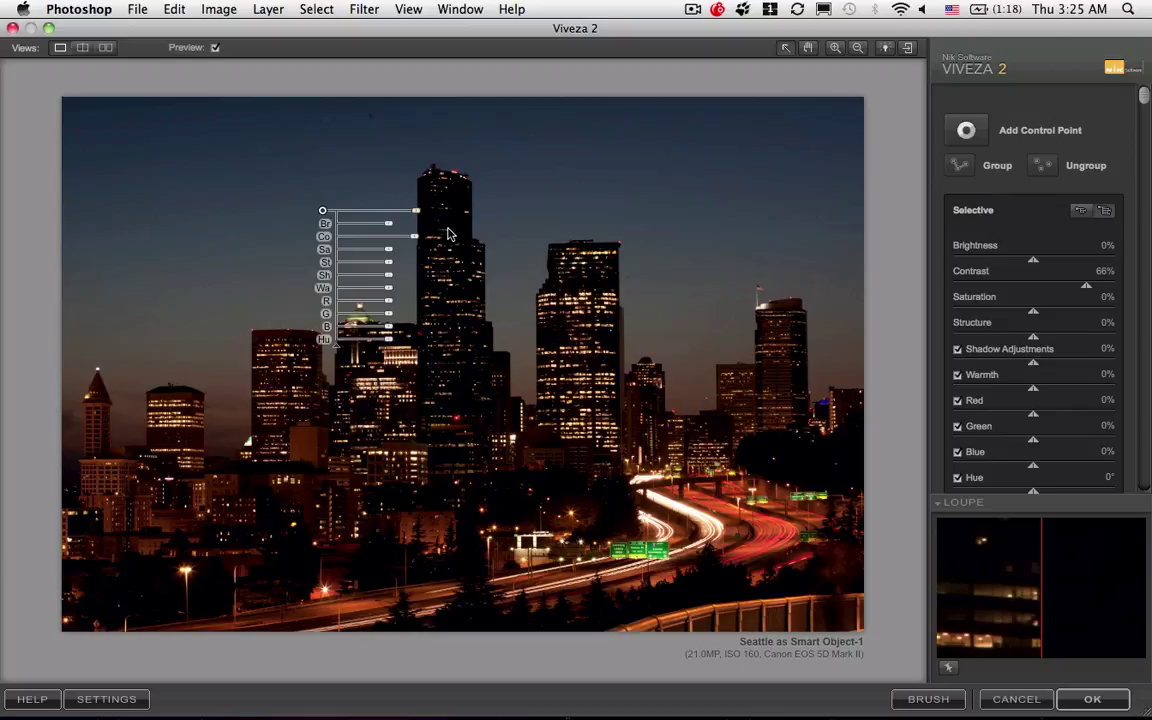
# Place control points on the left clock tower, the tallest tower and the right-hand building.
pyautogui.click(967, 133)
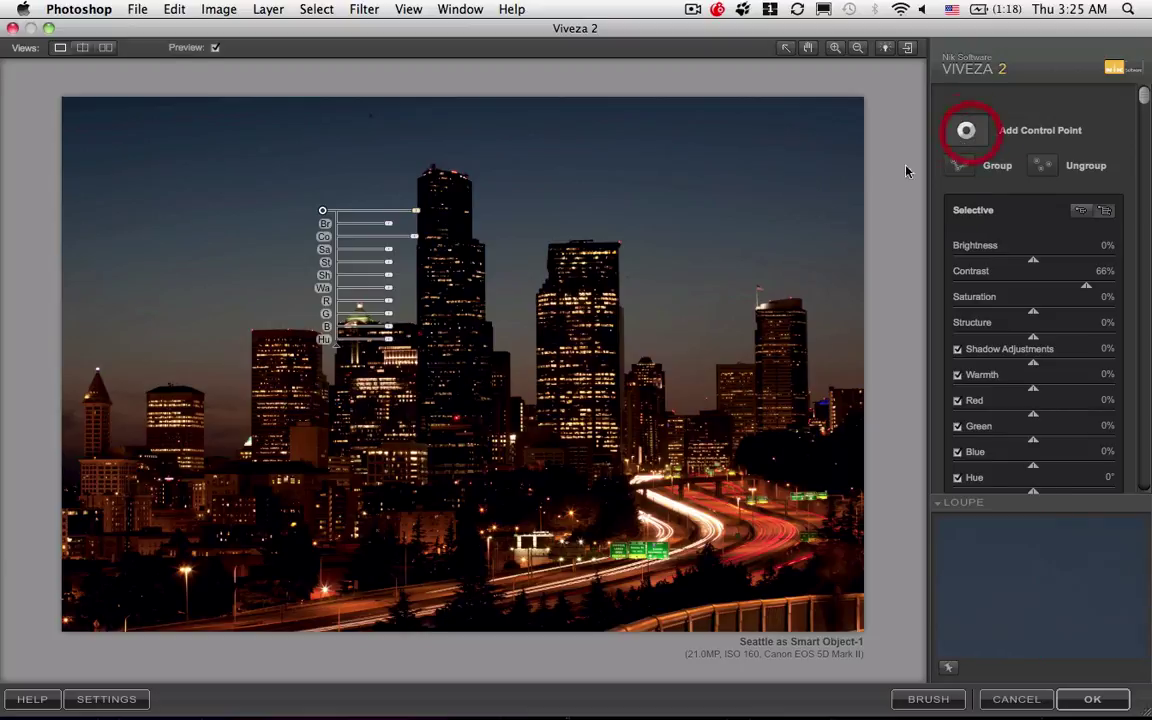
pyautogui.click(95, 420)
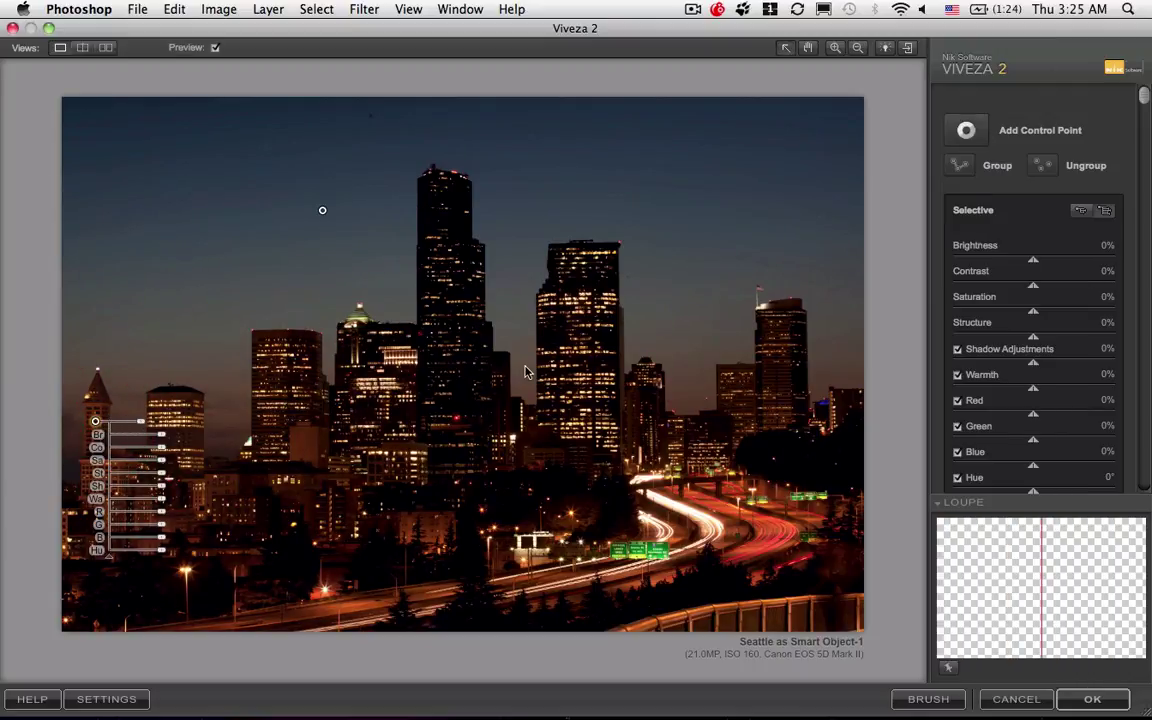
pyautogui.click(966, 130)
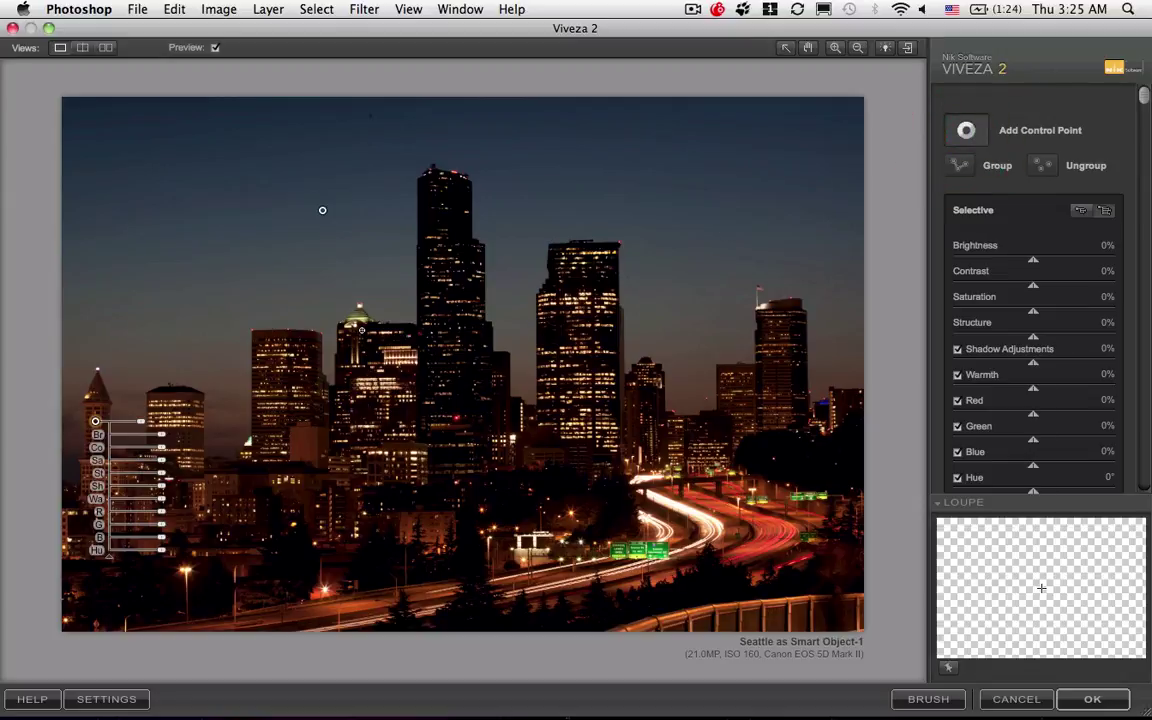
pyautogui.click(460, 229)
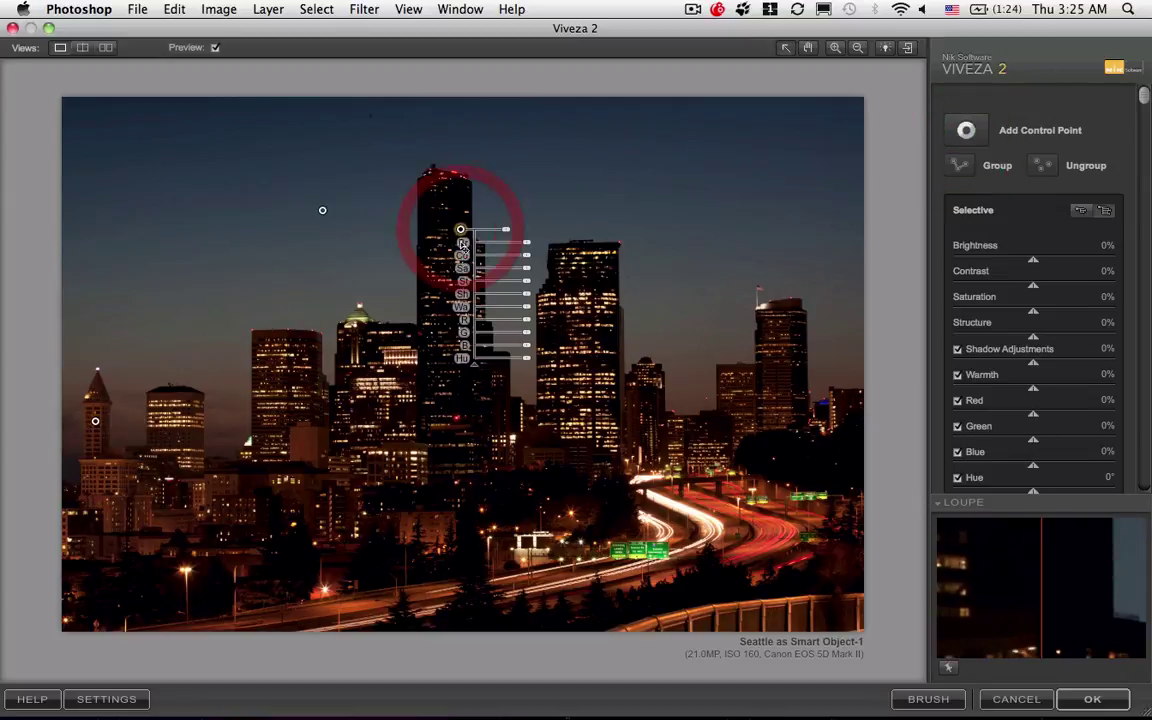
pyautogui.click(962, 134)
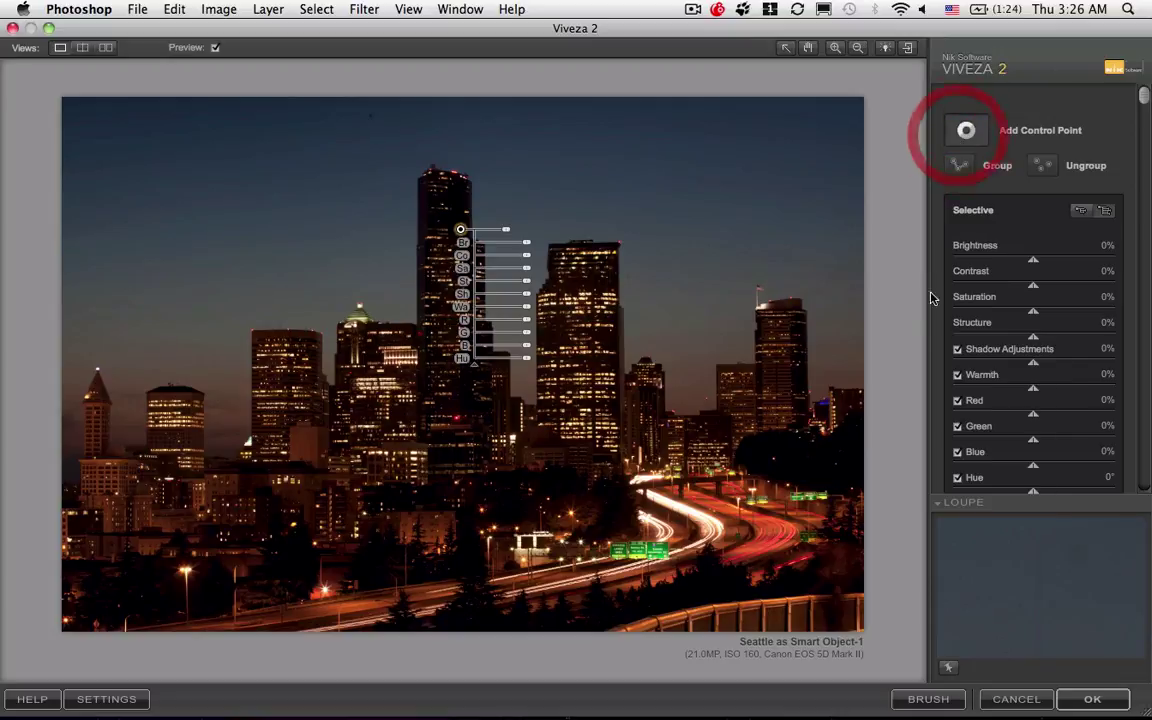
pyautogui.click(798, 376)
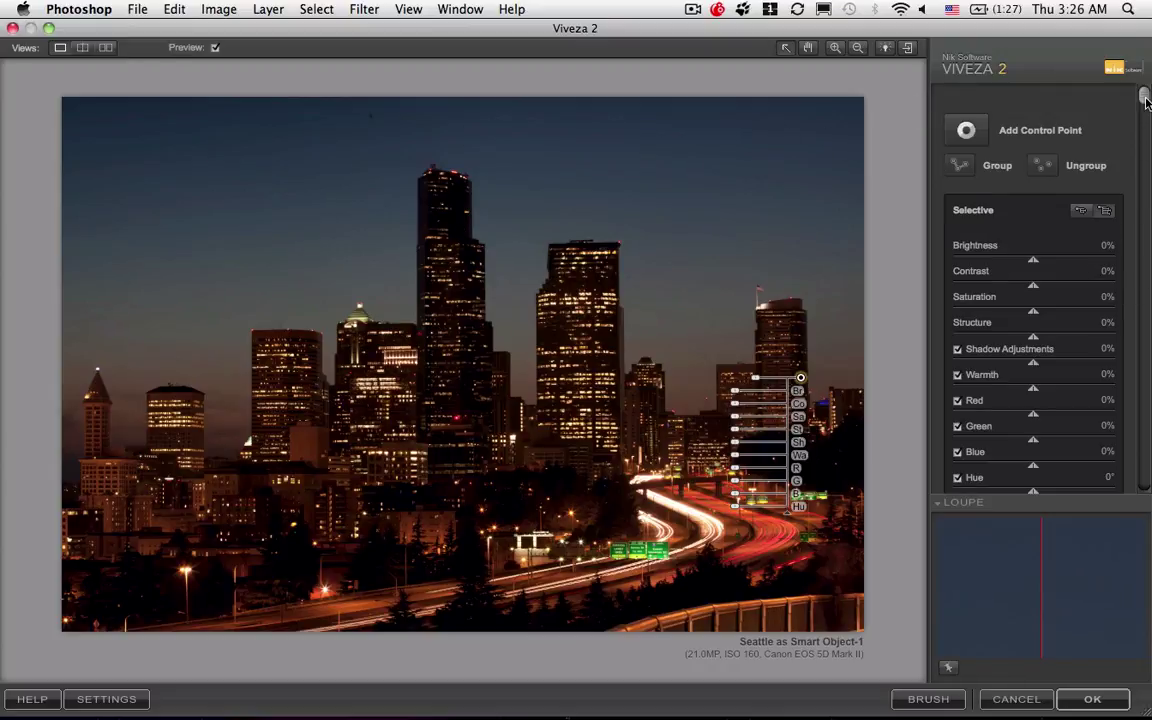
# Check the masks of Control Points 4, 3 and 2 to see their coverage.
pyautogui.moveTo(1145, 98); pyautogui.dragTo(1147, 330)
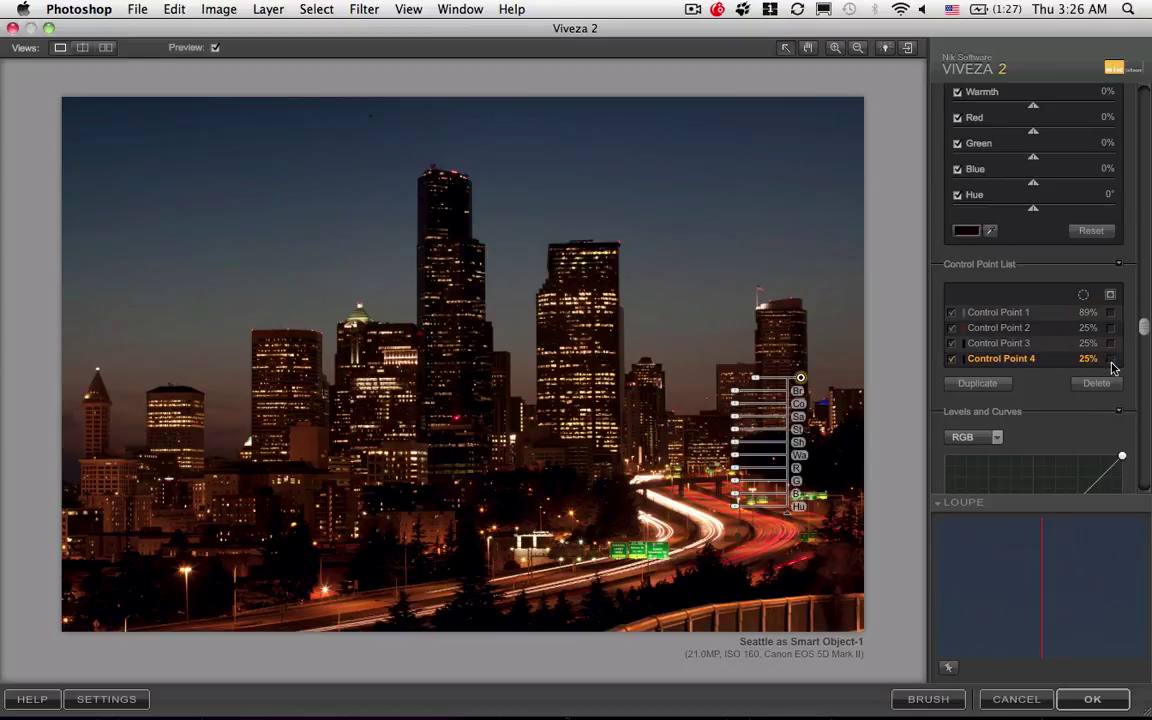
pyautogui.click(1113, 362)
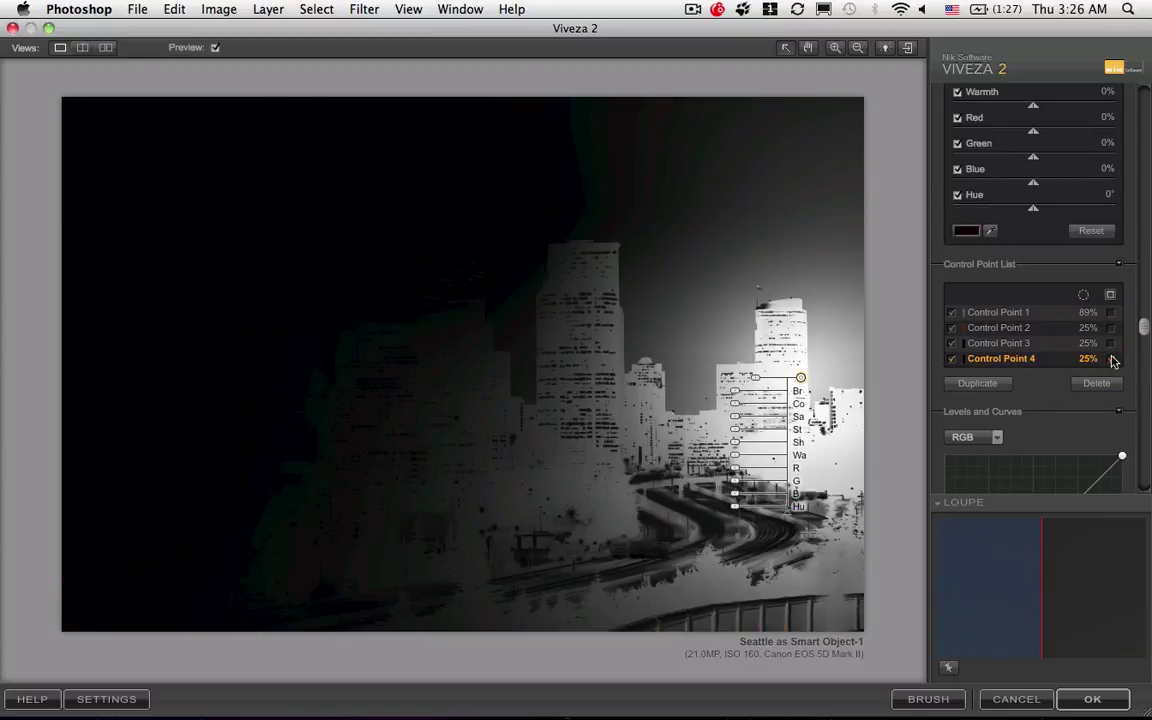
pyautogui.click(1111, 360)
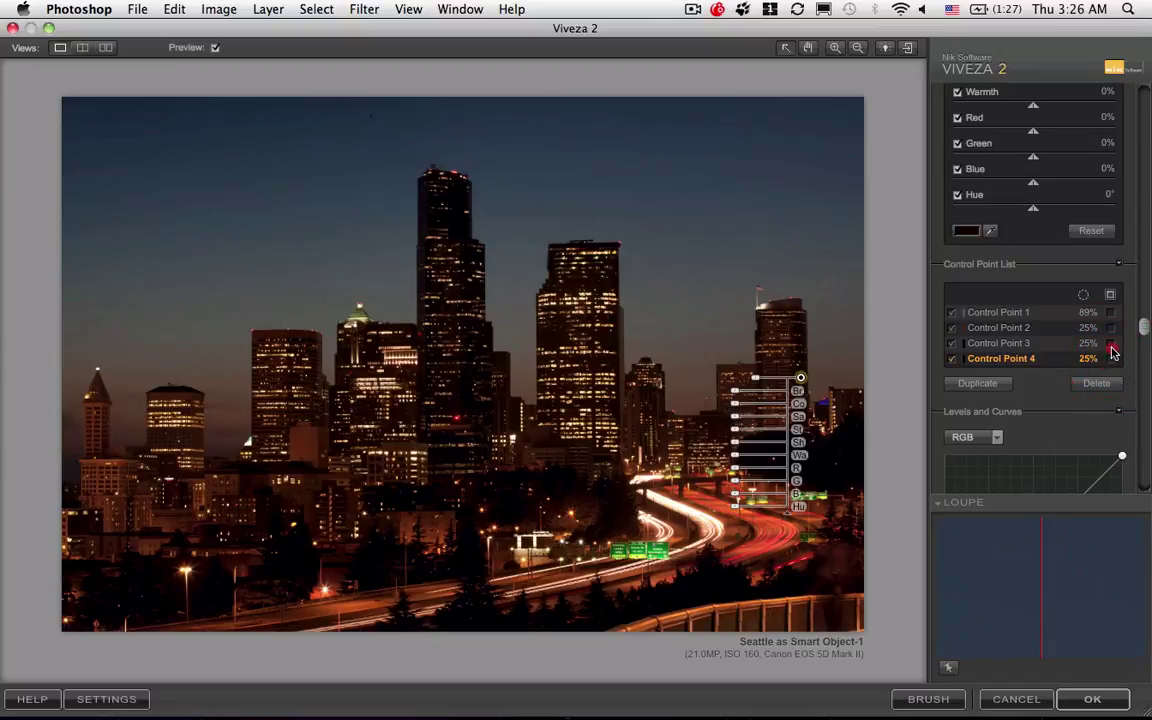
pyautogui.click(1112, 349)
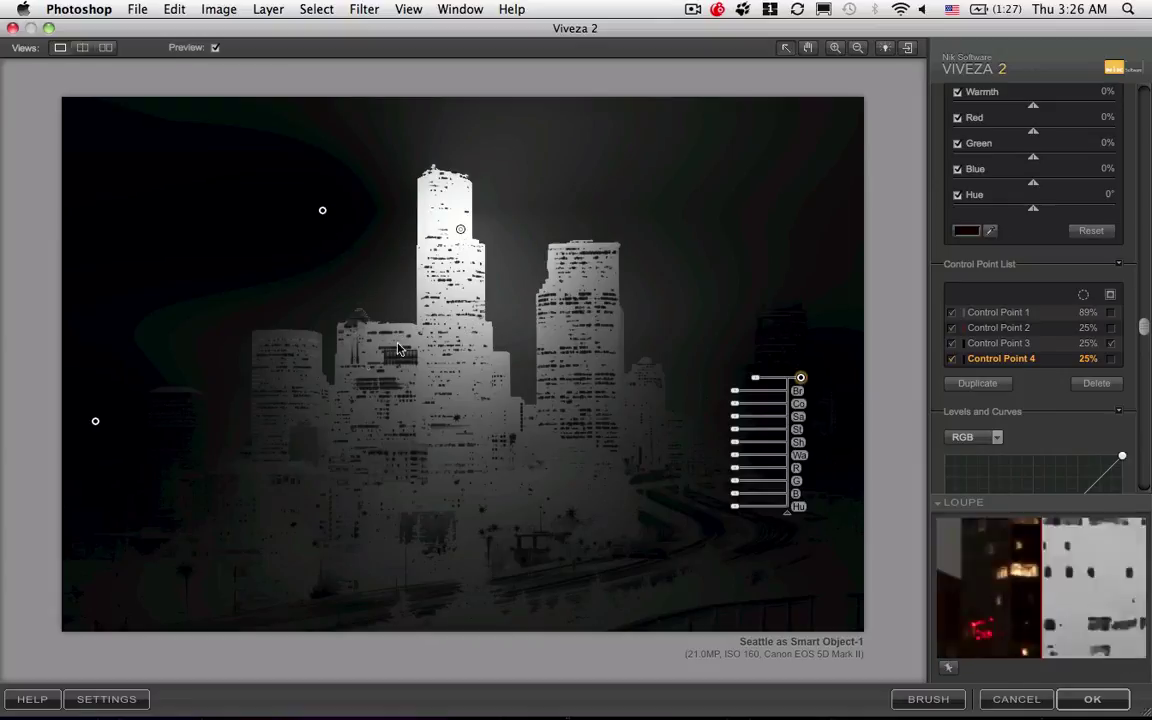
pyautogui.click(1112, 343)
pyautogui.click(1112, 330)
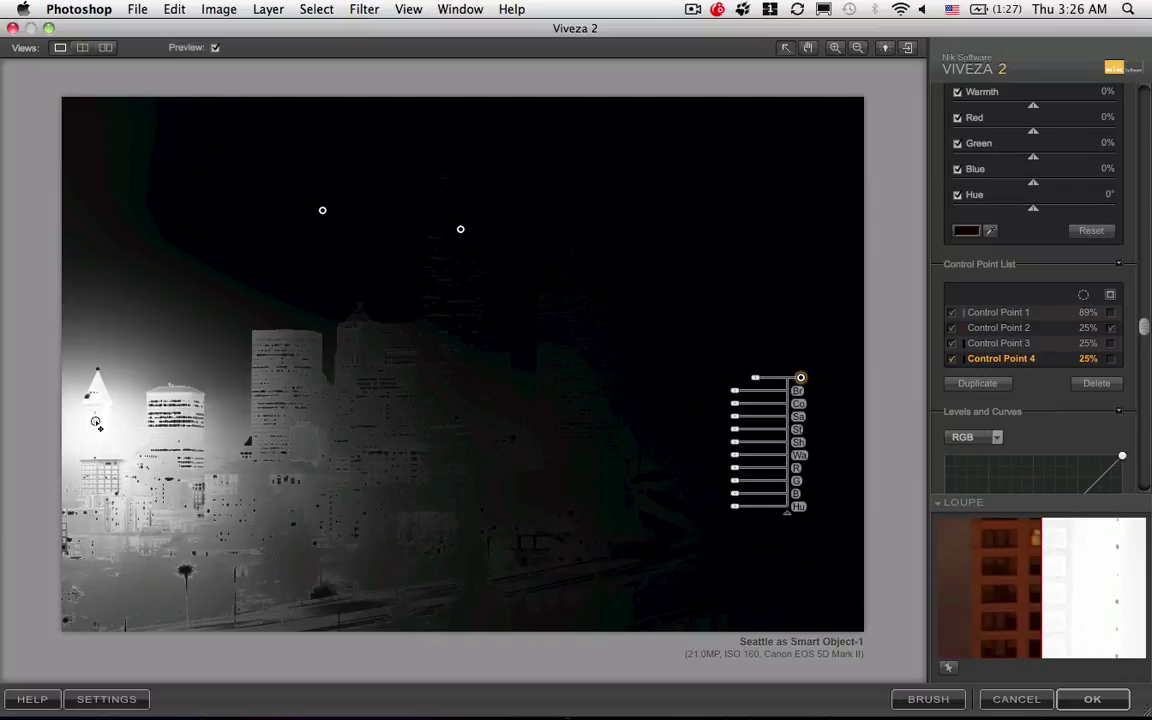
# Move Control Point 2 lower onto the clock tower and hide its mask.
pyautogui.click(96, 422)
pyautogui.moveTo(98, 421); pyautogui.dragTo(103, 397)
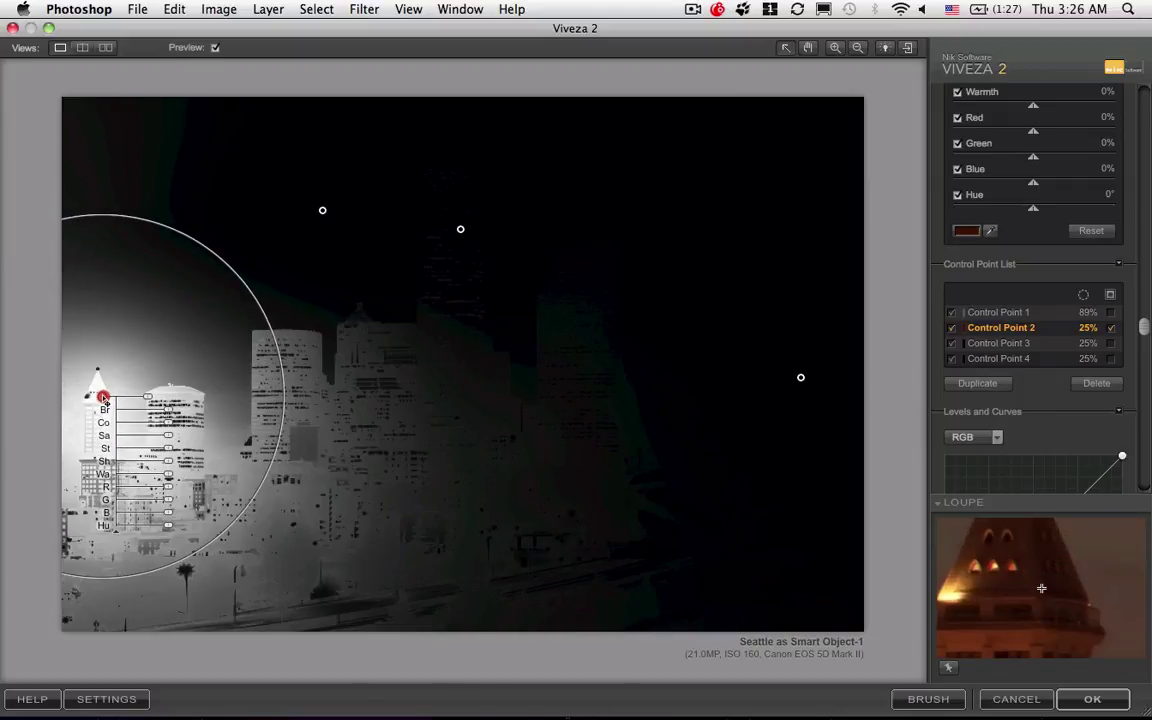
pyautogui.moveTo(103, 397); pyautogui.dragTo(102, 422)
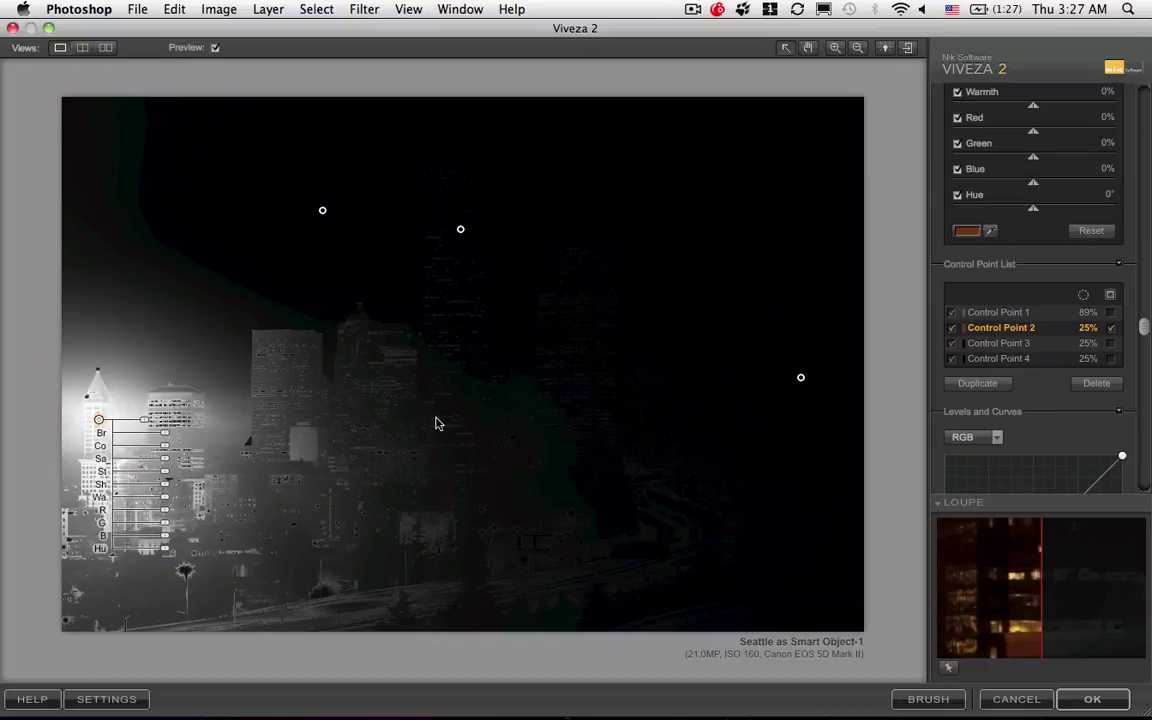
pyautogui.click(1111, 330)
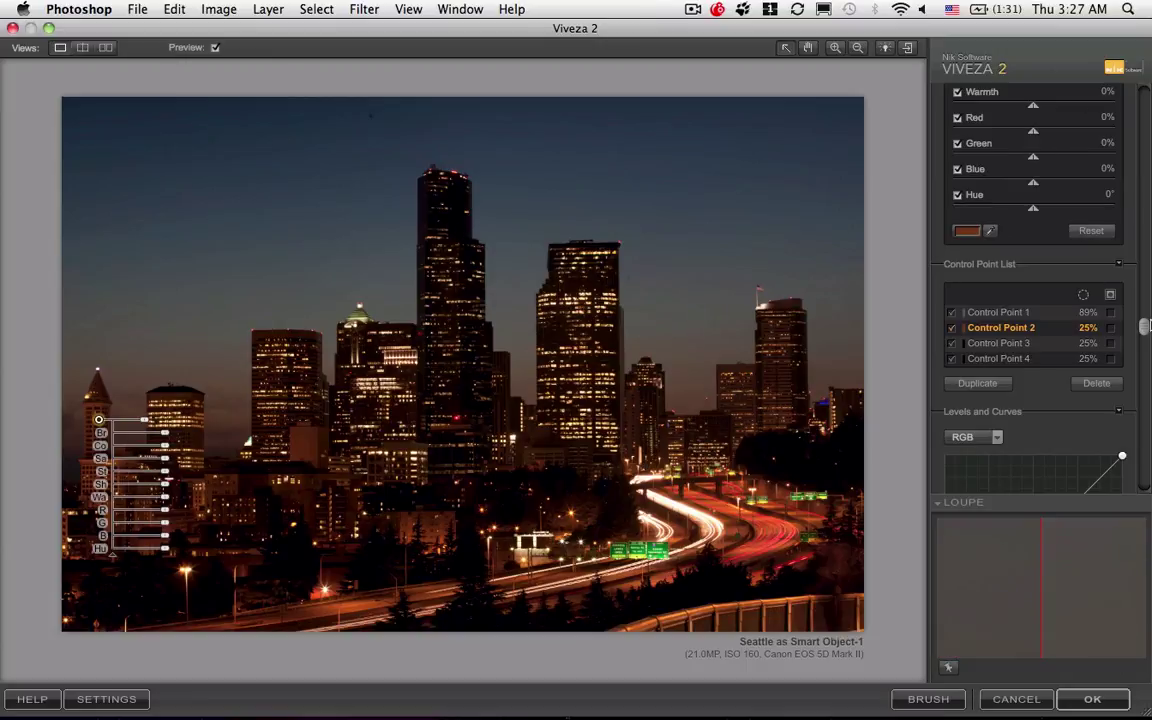
# Add control points on the left-centre, central, right-hand and left building clusters.
pyautogui.moveTo(1145, 335); pyautogui.dragTo(1140, 113)
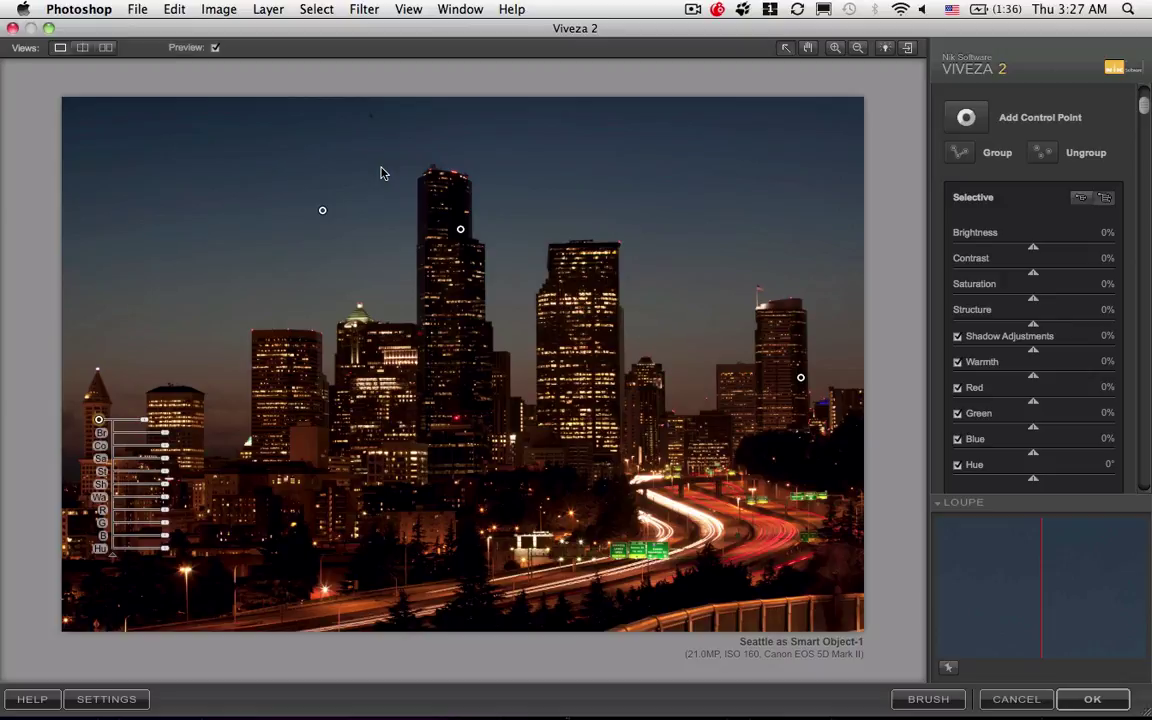
pyautogui.click(967, 120)
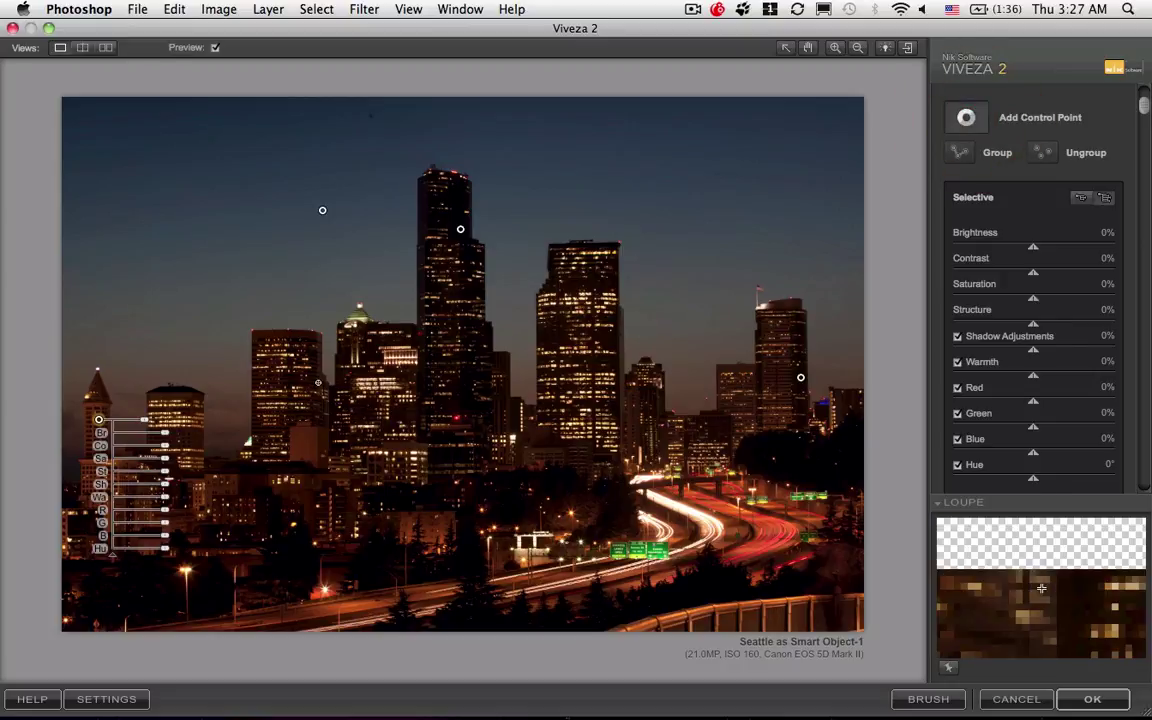
pyautogui.click(311, 443)
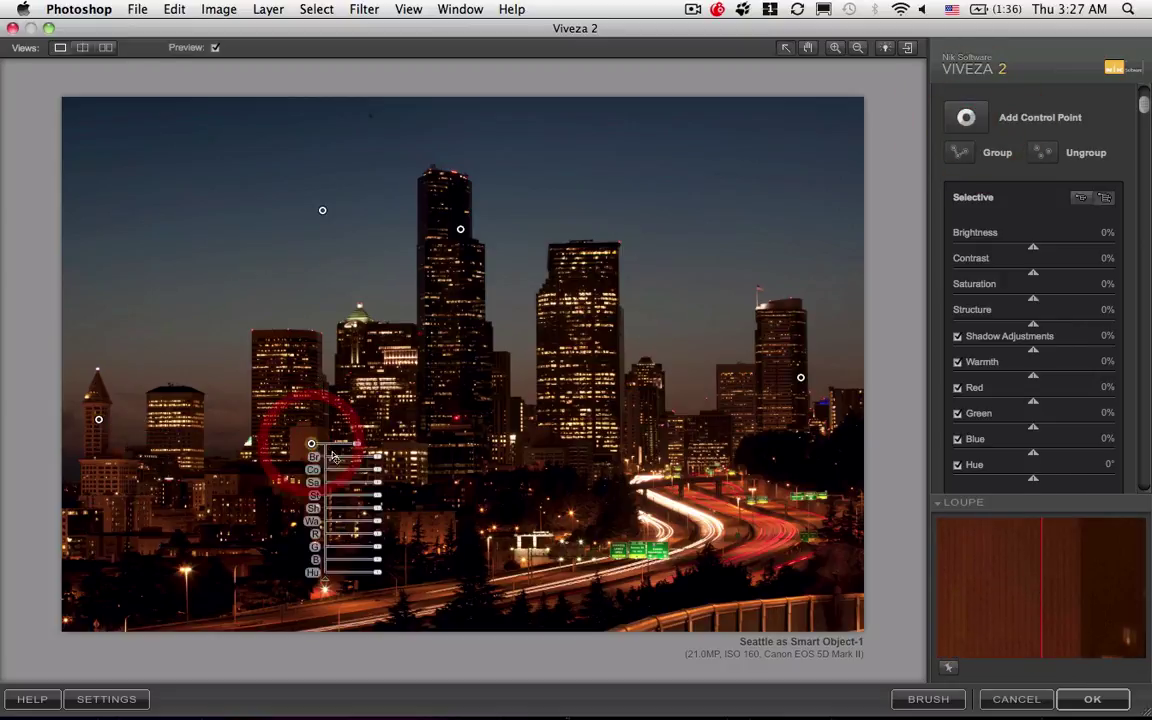
pyautogui.click(966, 117)
pyautogui.click(539, 437)
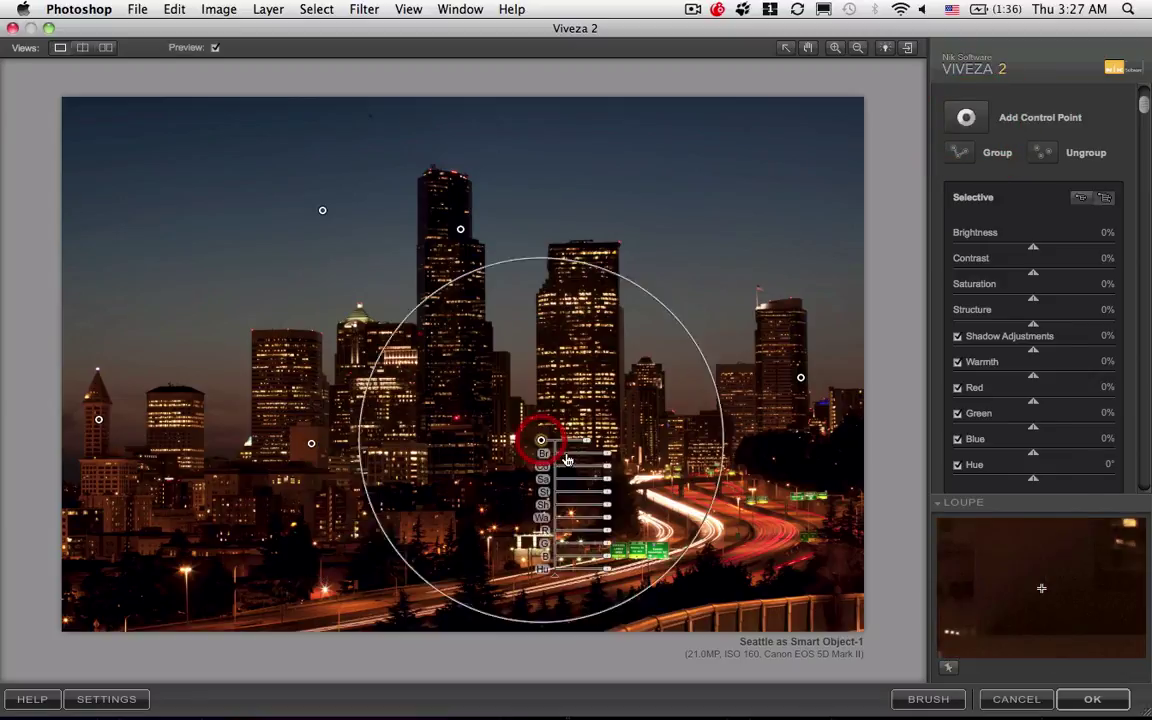
pyautogui.click(966, 117)
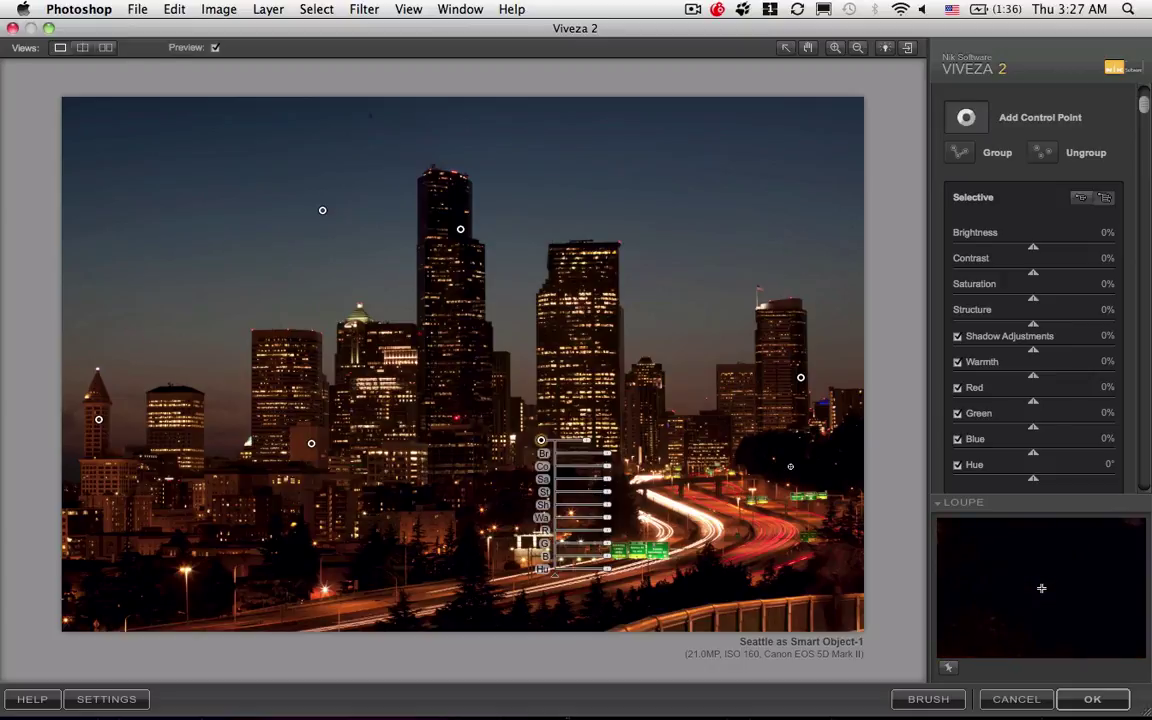
pyautogui.click(794, 470)
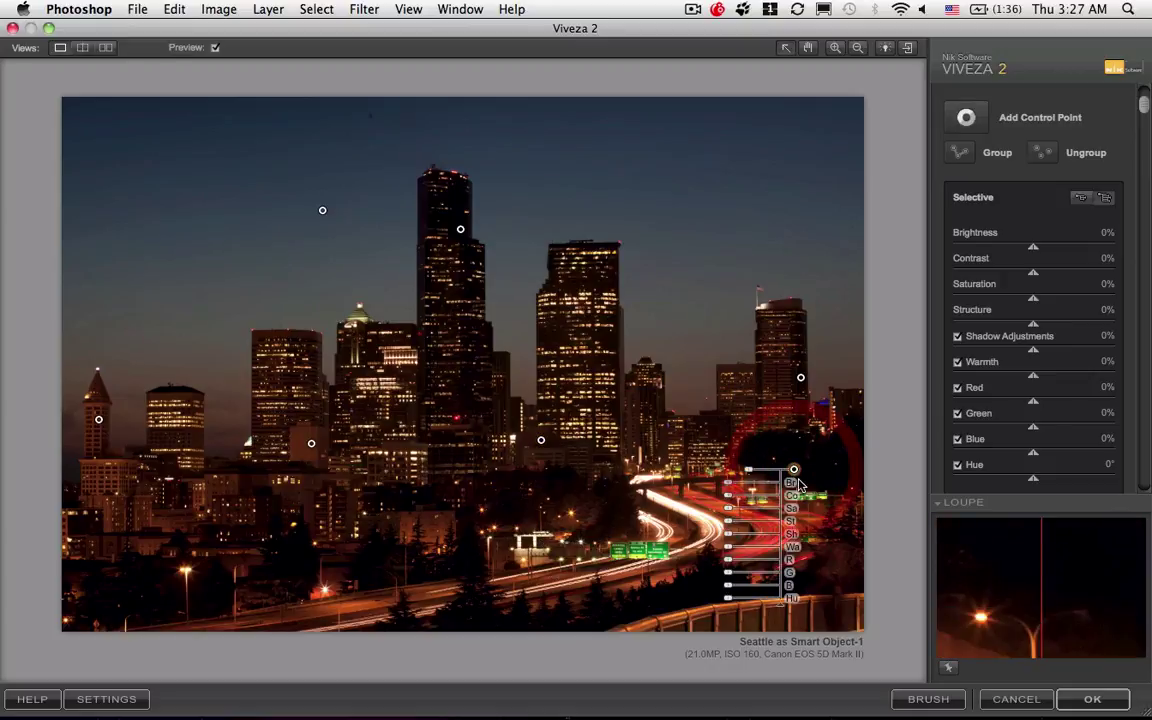
pyautogui.click(968, 119)
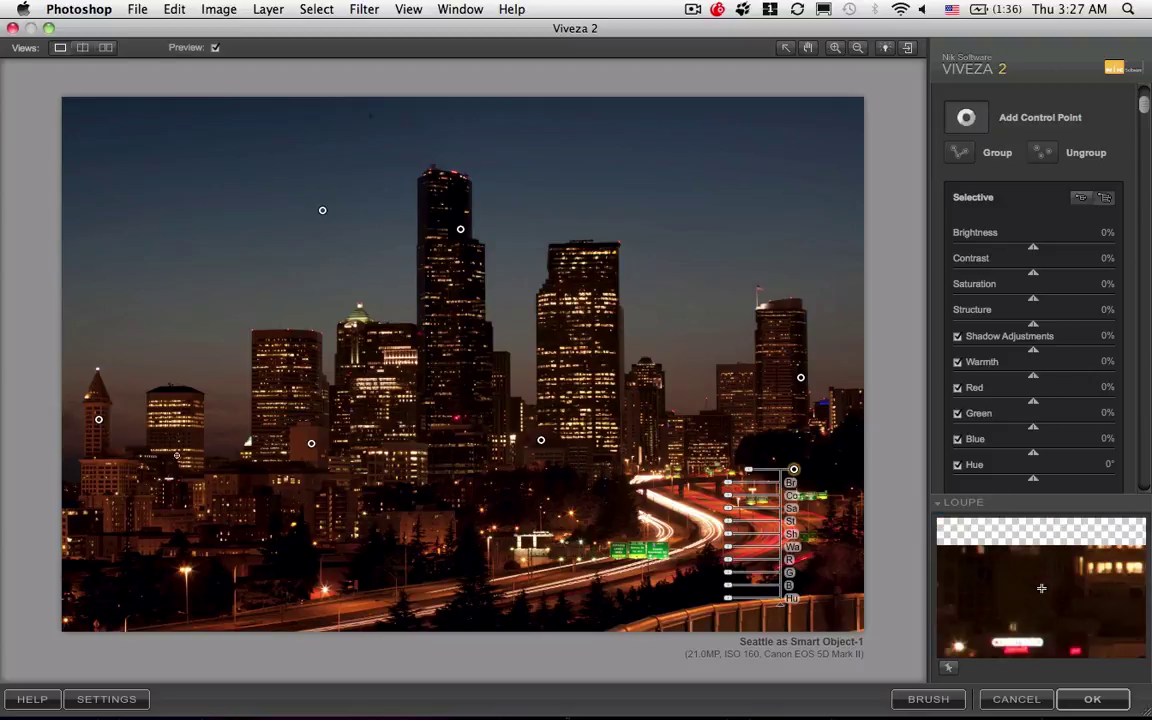
pyautogui.click(196, 442)
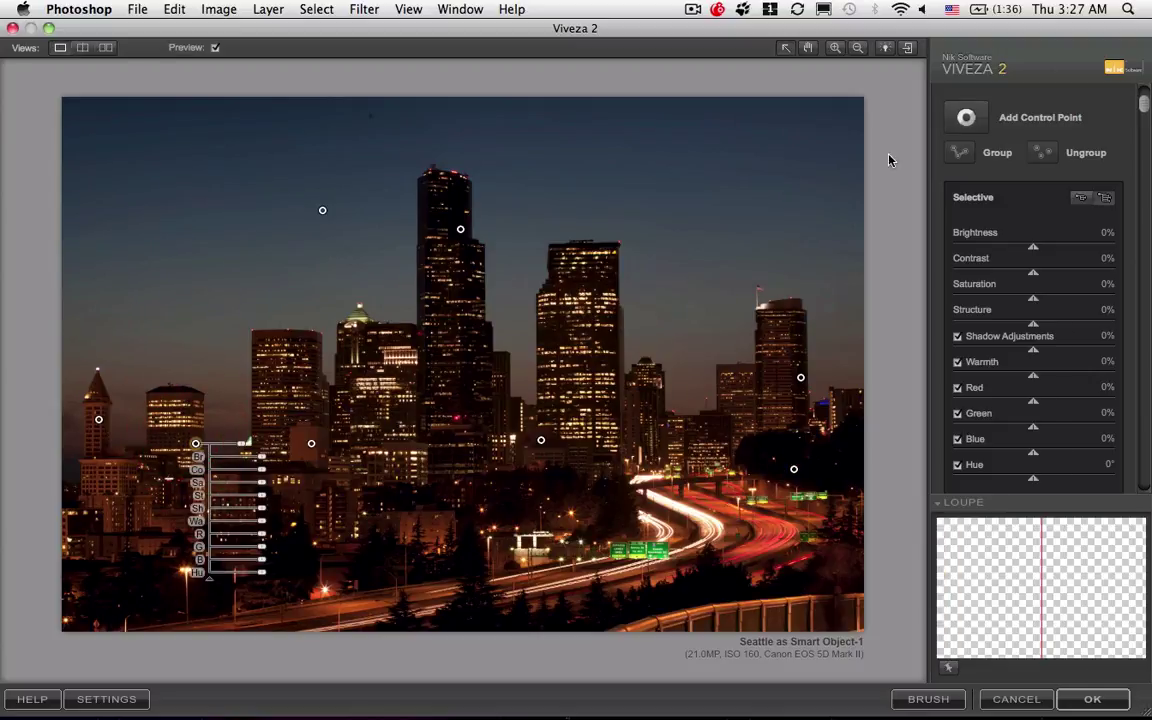
# Add control points on the tallest tower, mid-right tower, right tower top and buildings above the highway.
pyautogui.click(968, 117)
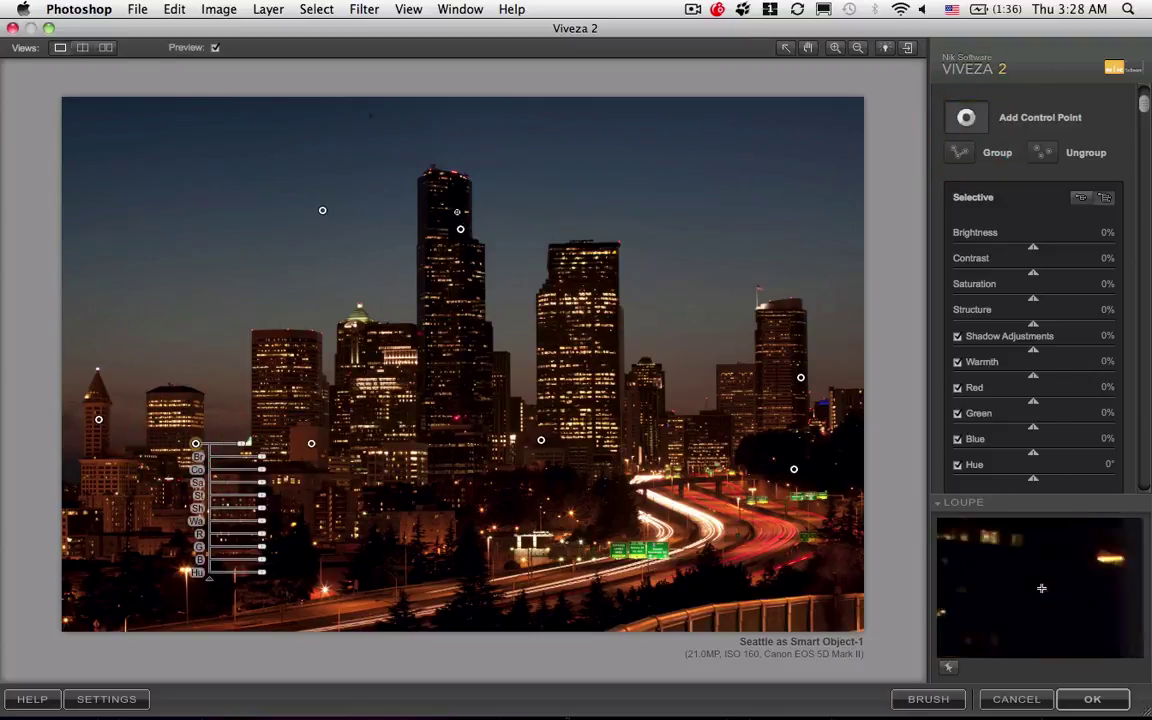
pyautogui.click(467, 299)
pyautogui.click(965, 120)
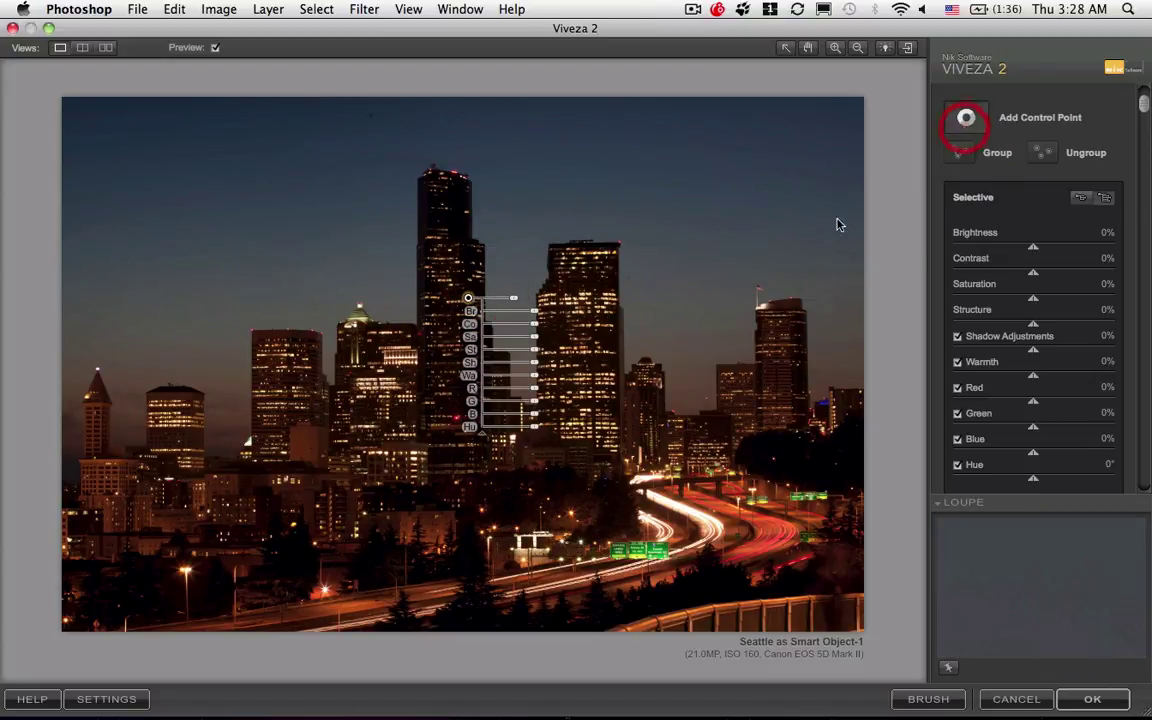
pyautogui.click(612, 345)
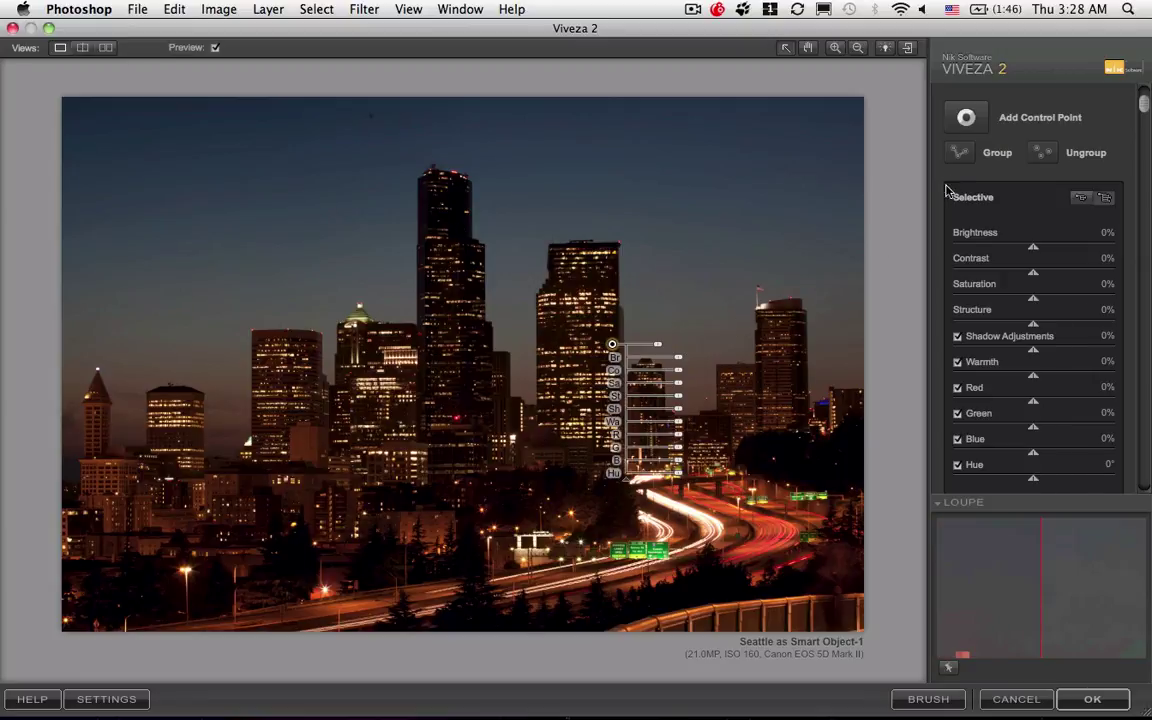
pyautogui.click(965, 118)
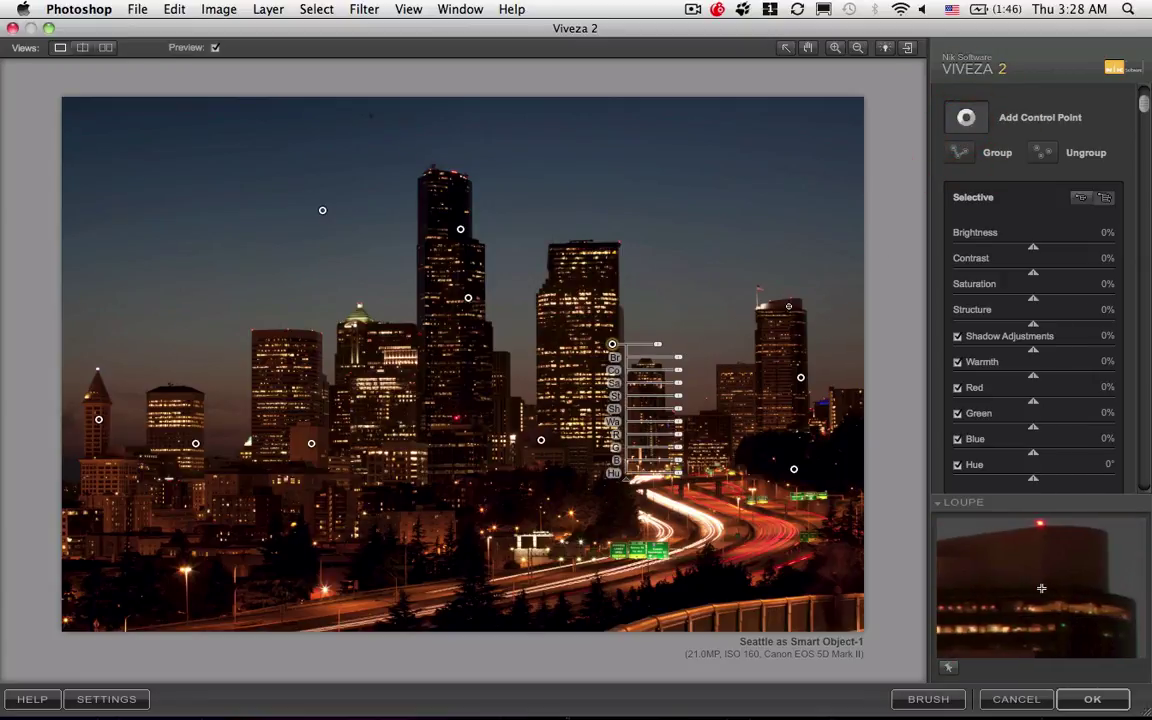
pyautogui.click(793, 308)
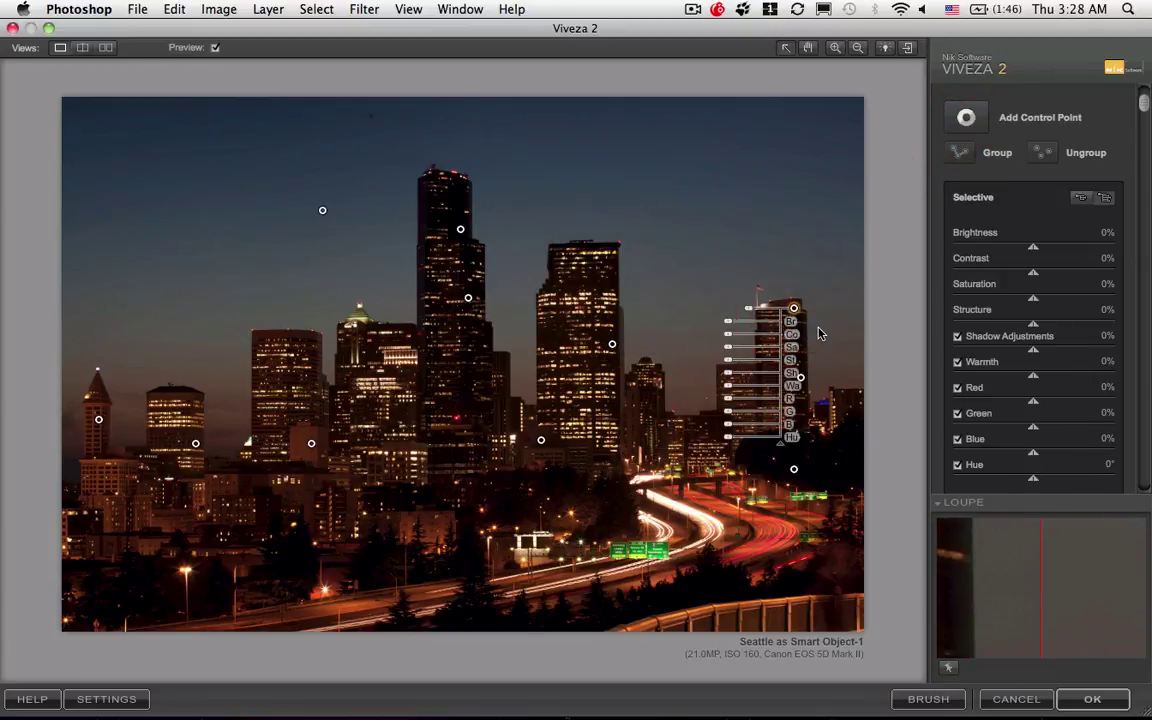
pyautogui.click(963, 130)
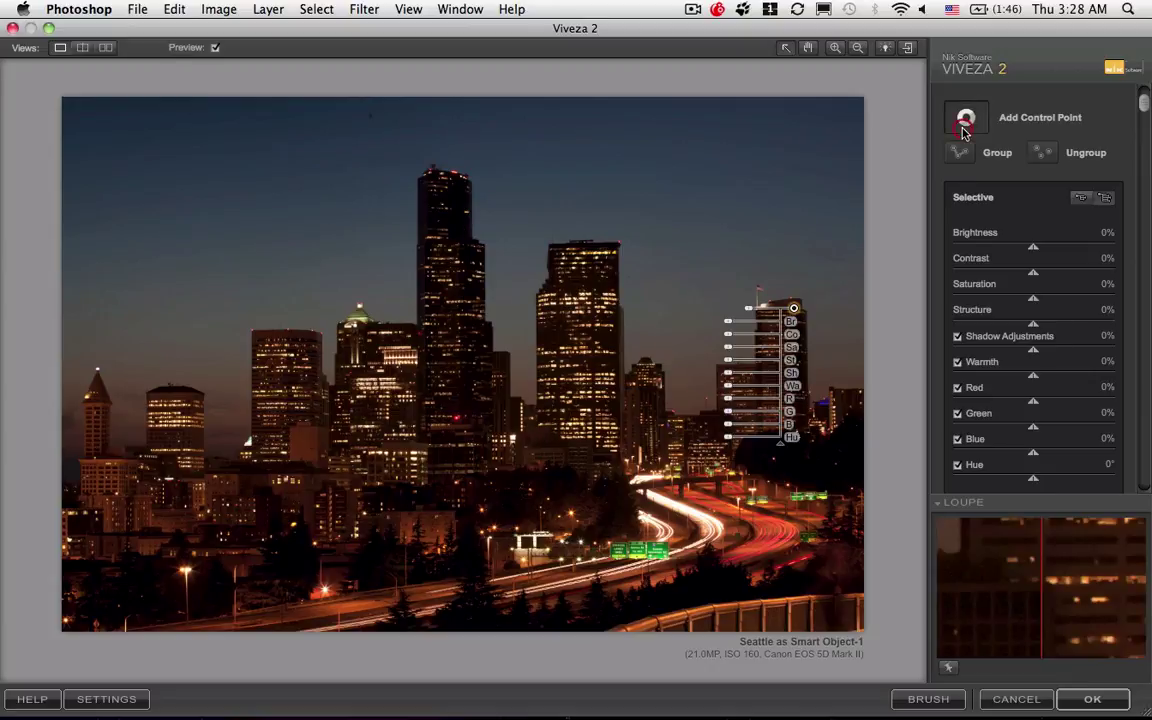
pyautogui.click(716, 433)
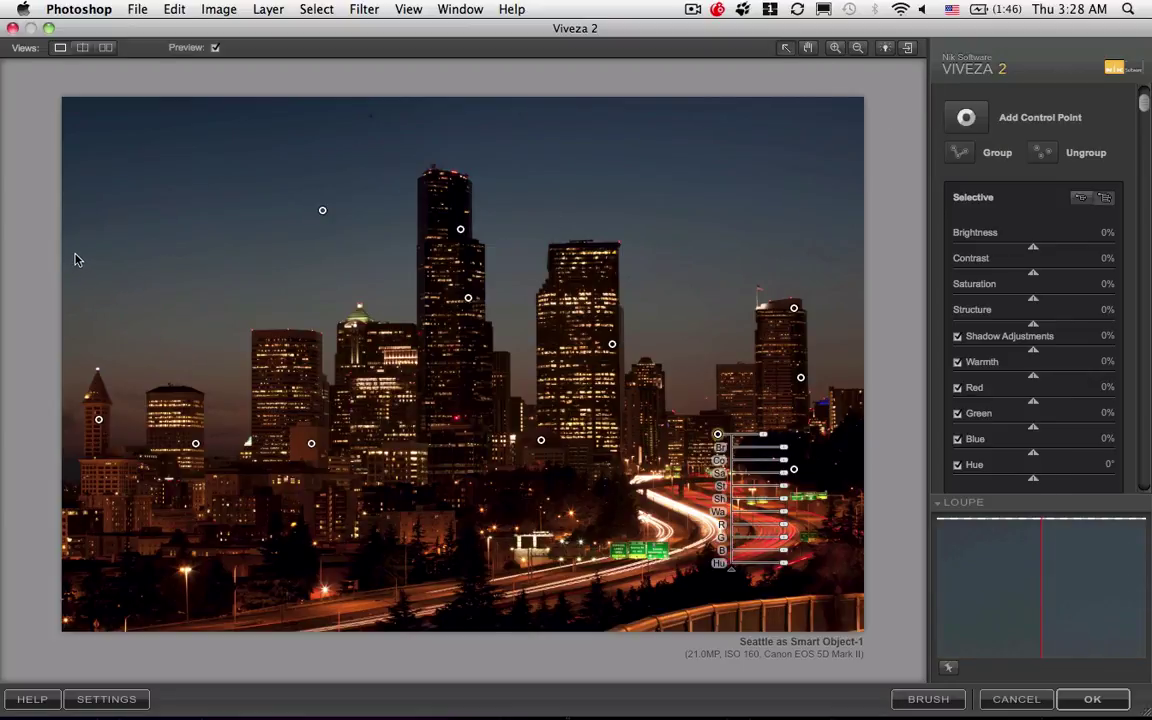
# Box-select every building control point on the image and group them.
pyautogui.moveTo(71, 226); pyautogui.dragTo(856, 590)
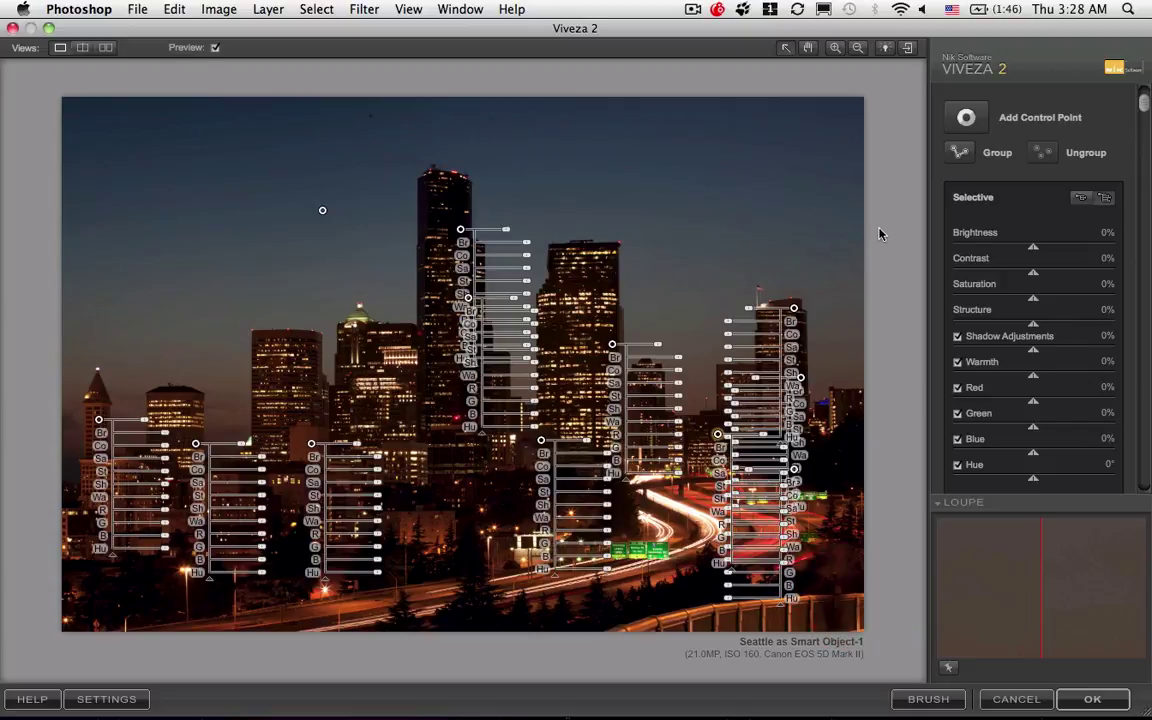
pyautogui.click(961, 154)
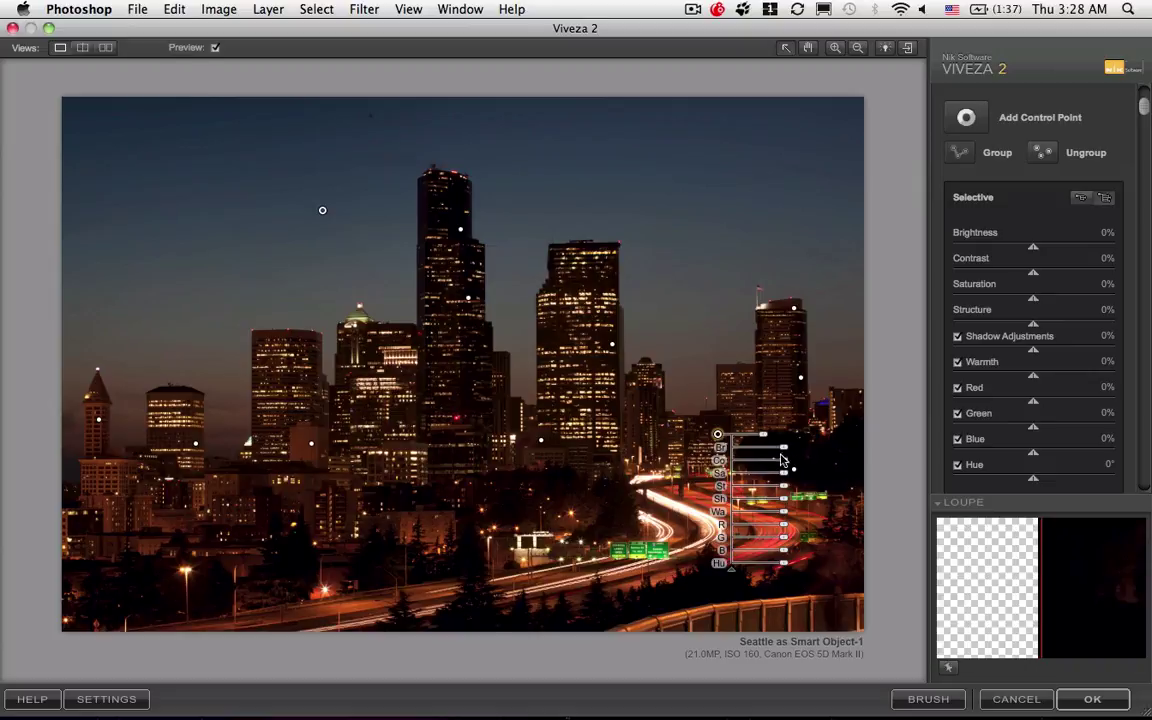
pyautogui.moveTo(782, 461); pyautogui.dragTo(811, 456)
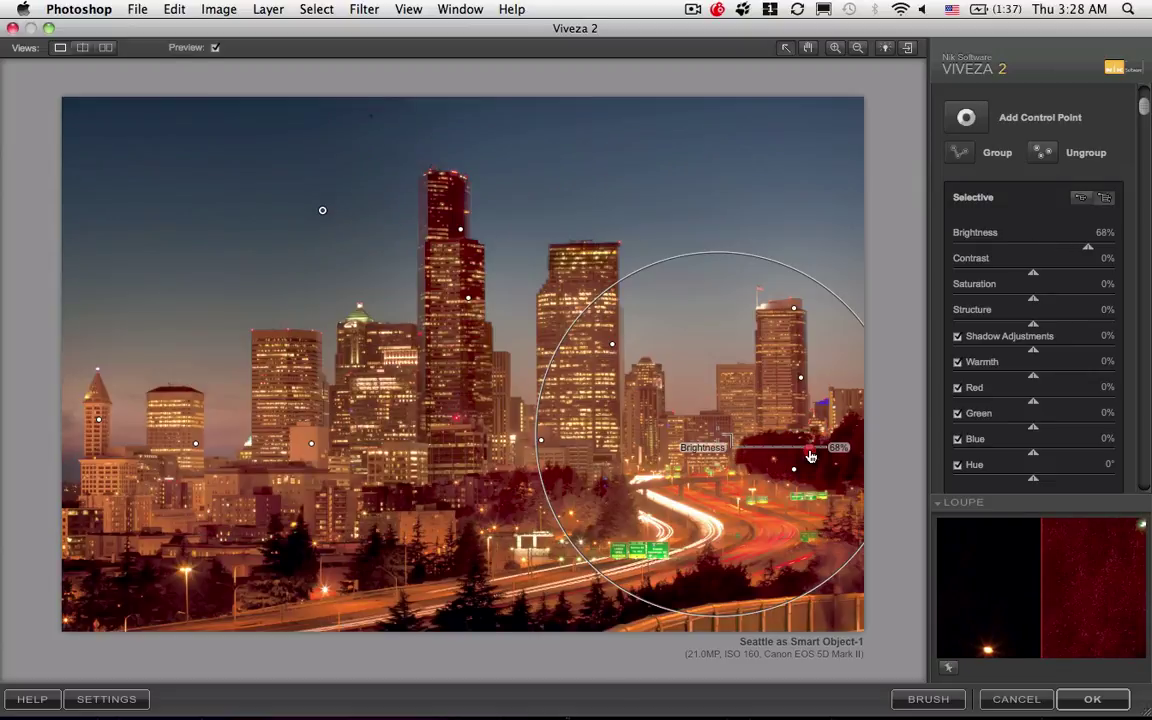
pyautogui.moveTo(811, 456); pyautogui.dragTo(784, 451)
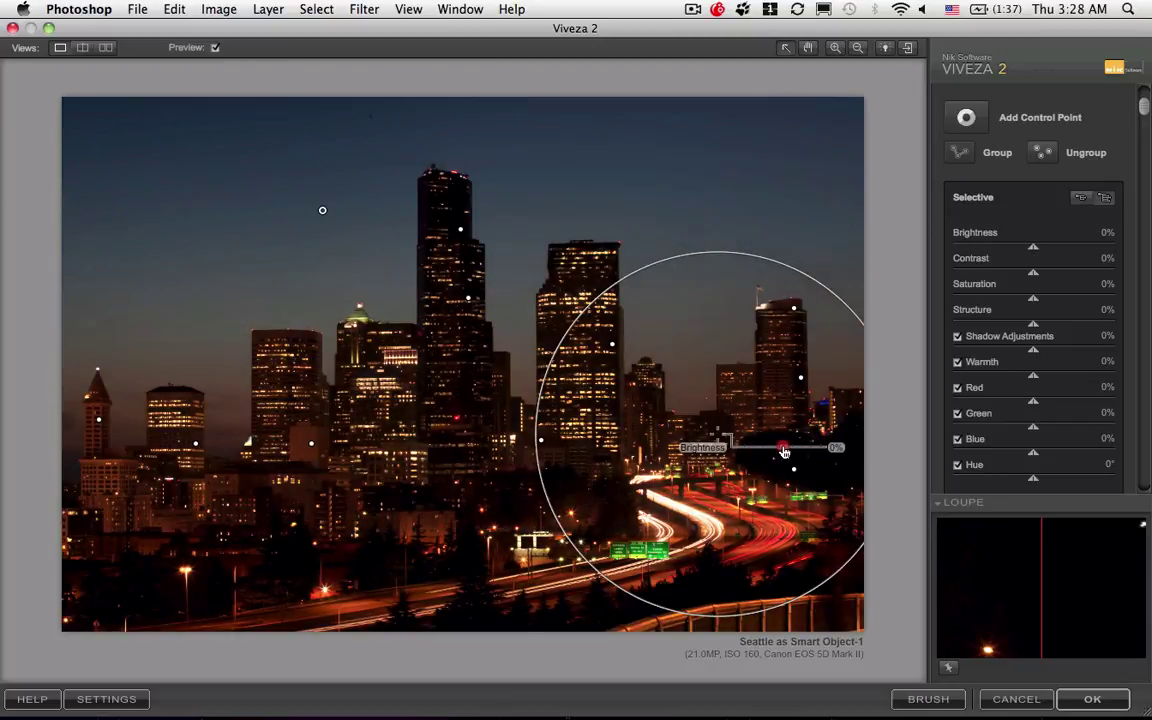
pyautogui.click(784, 452)
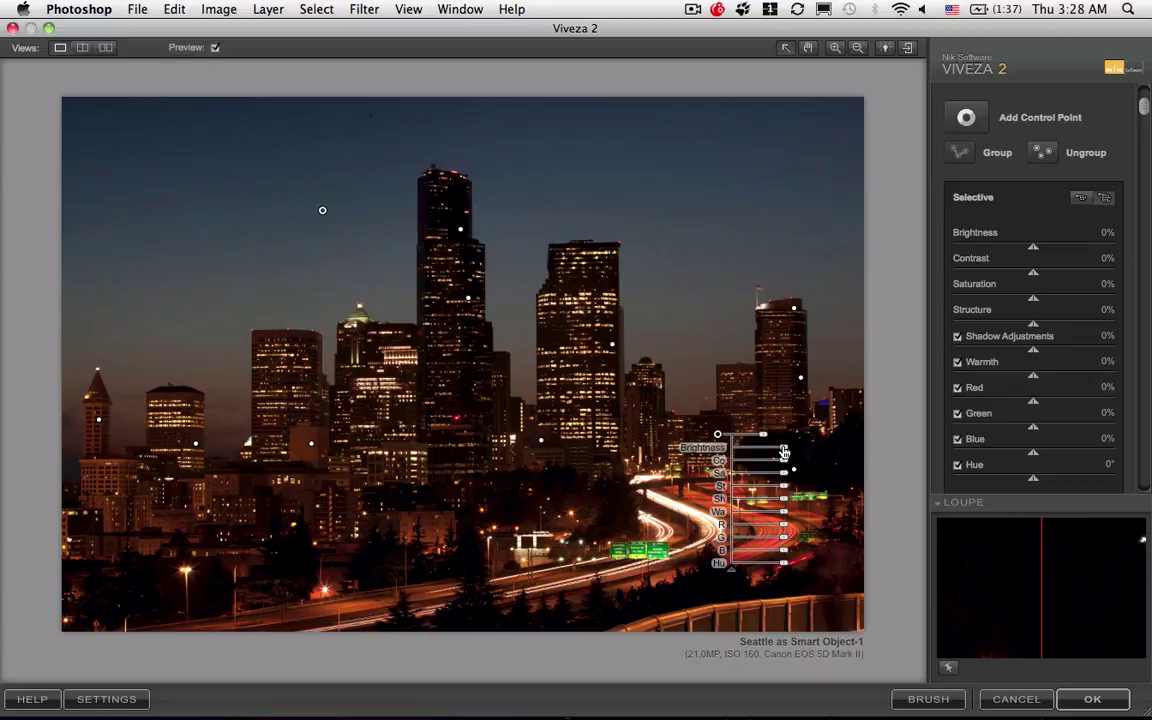
pyautogui.click(692, 9)
pyautogui.click(714, 62)
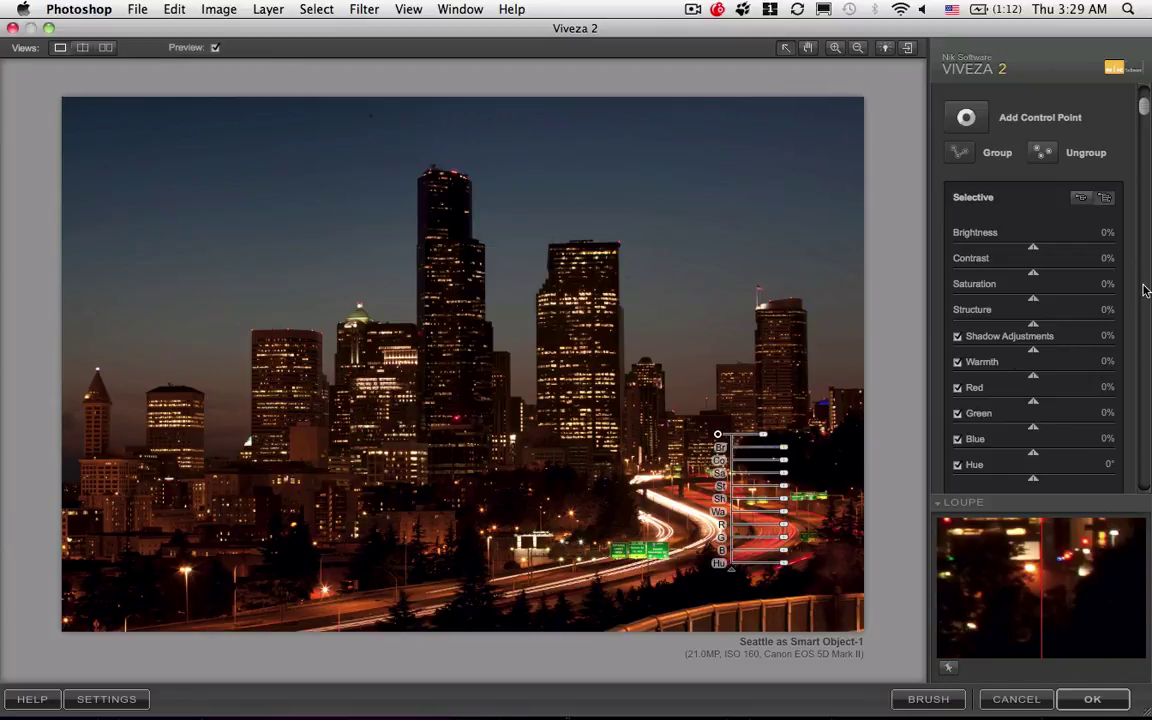
pyautogui.moveTo(1144, 112); pyautogui.dragTo(1136, 368)
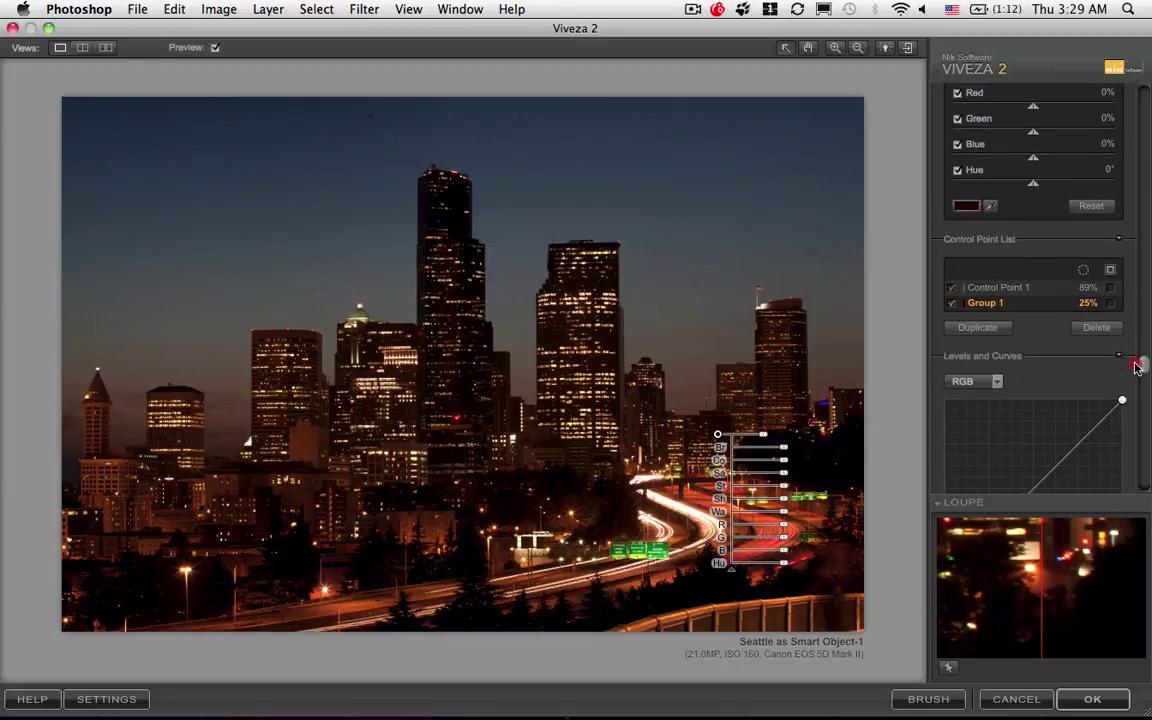
pyautogui.click(1111, 304)
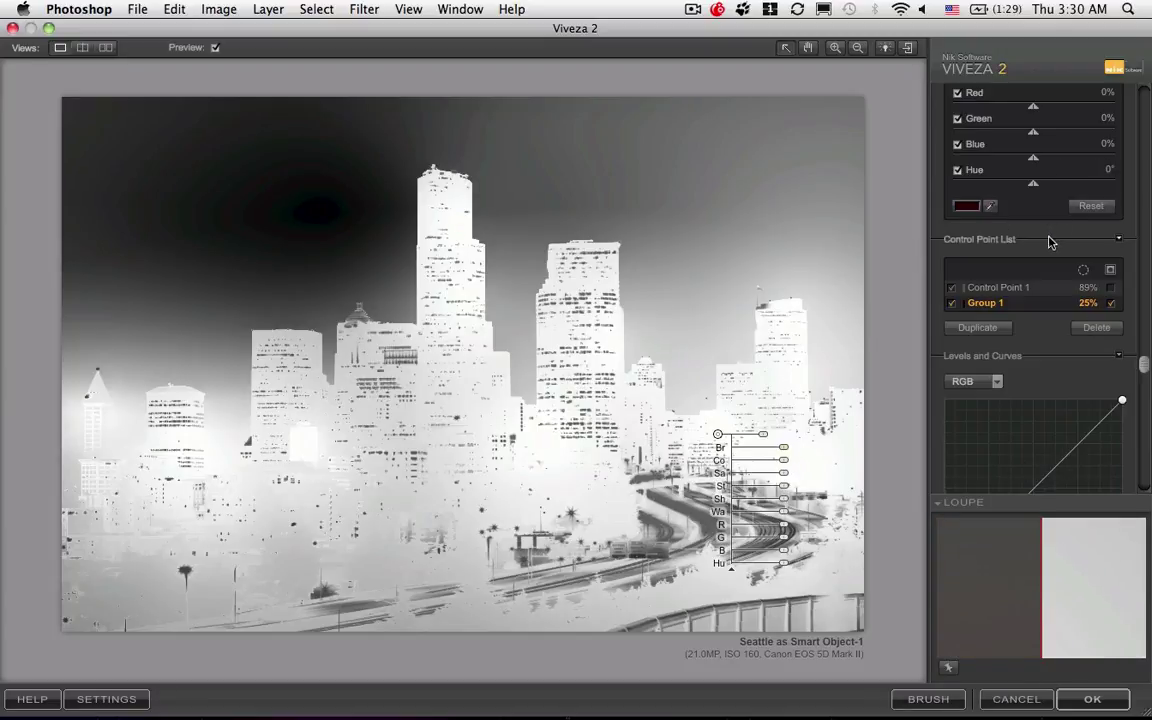
pyautogui.click(1111, 305)
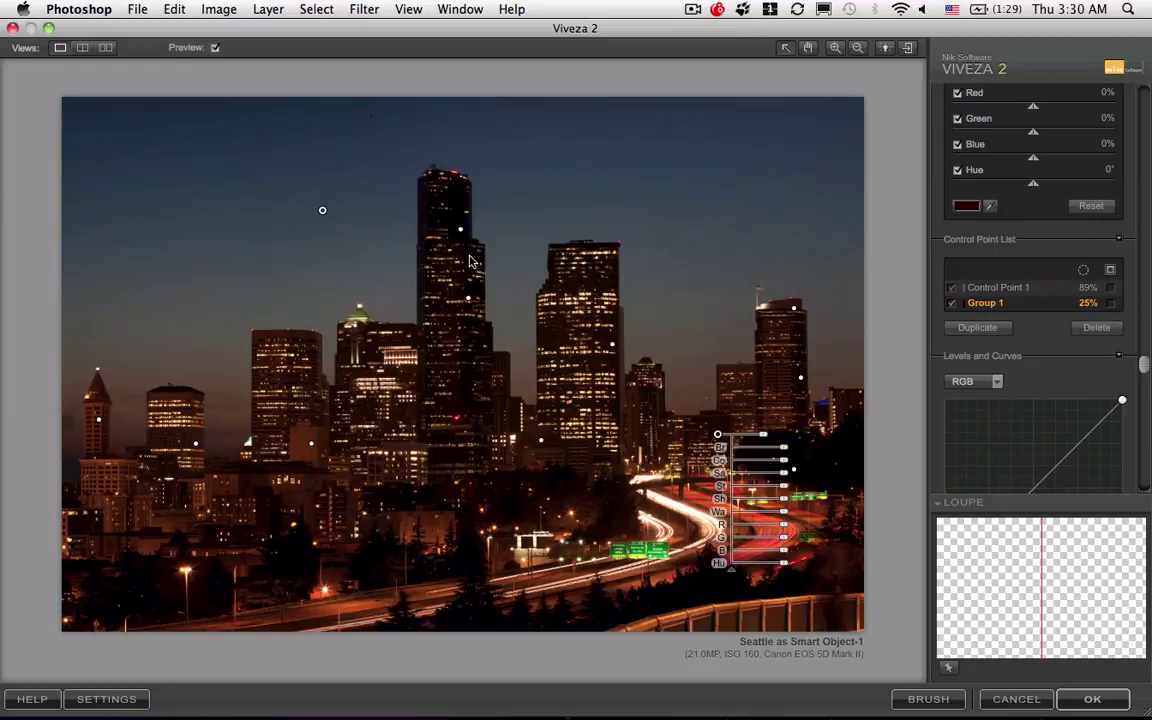
# Enlarge the sky point slightly and Alt-drag a copy into the upper-right sky.
pyautogui.click(322, 212)
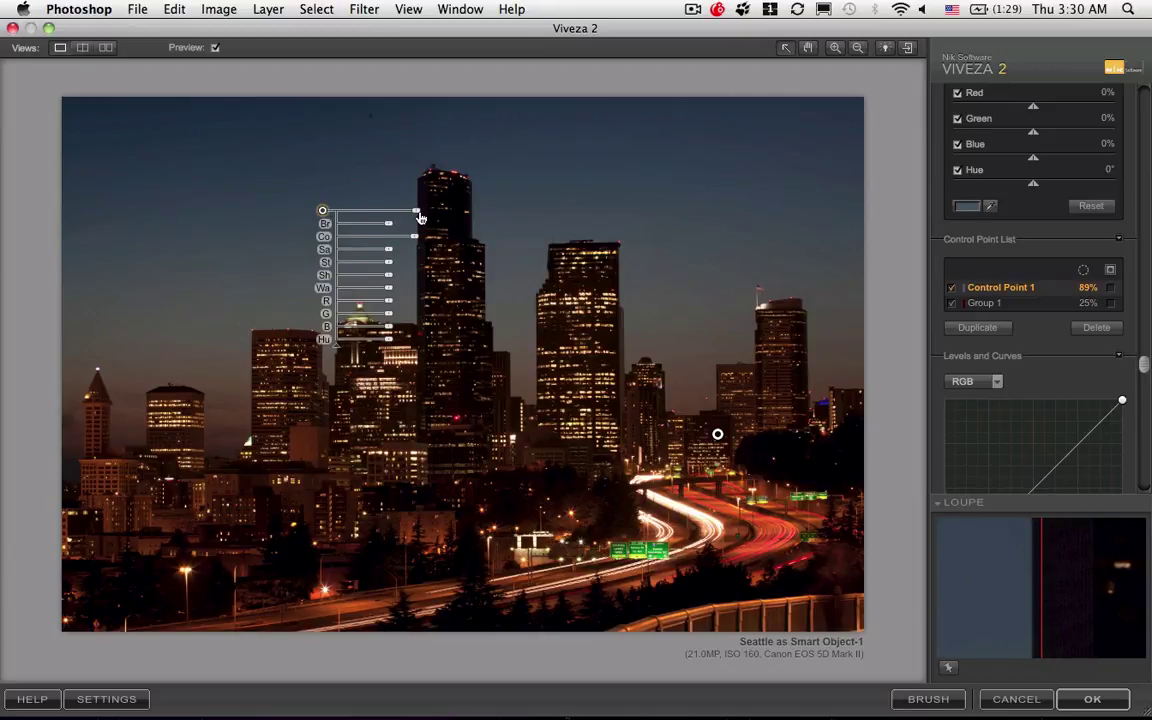
pyautogui.moveTo(415, 211); pyautogui.dragTo(419, 212)
pyautogui.press('alt')
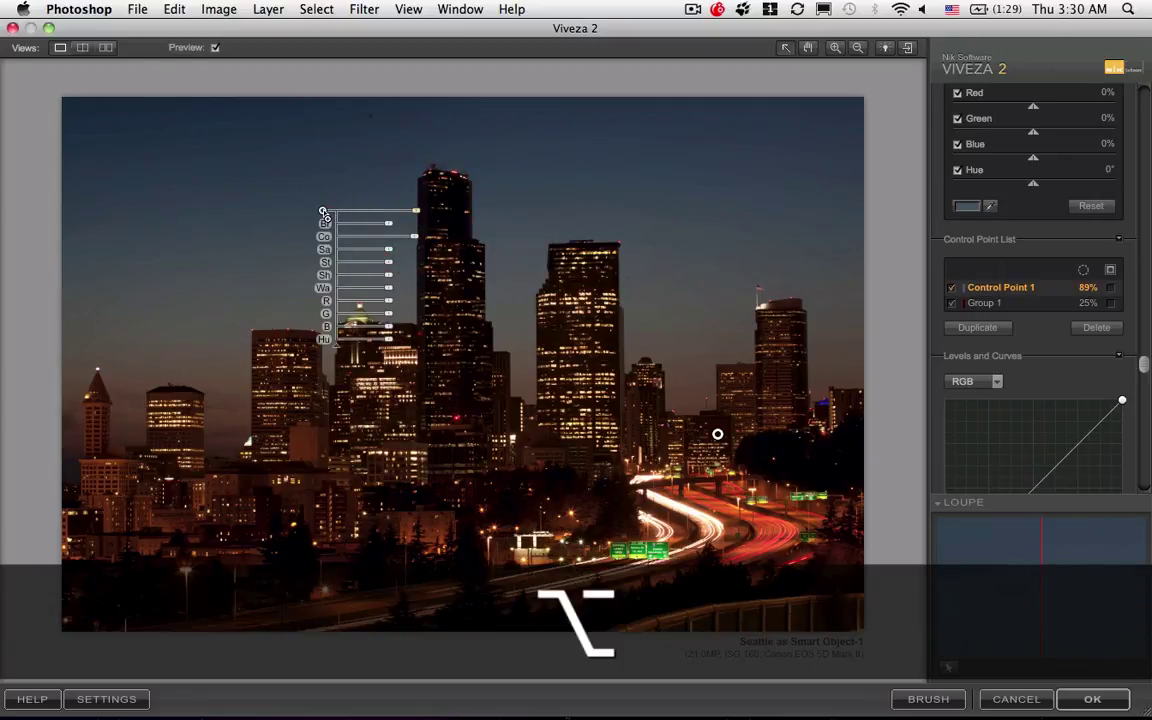
pyautogui.moveTo(323, 213); pyautogui.dragTo(689, 207)
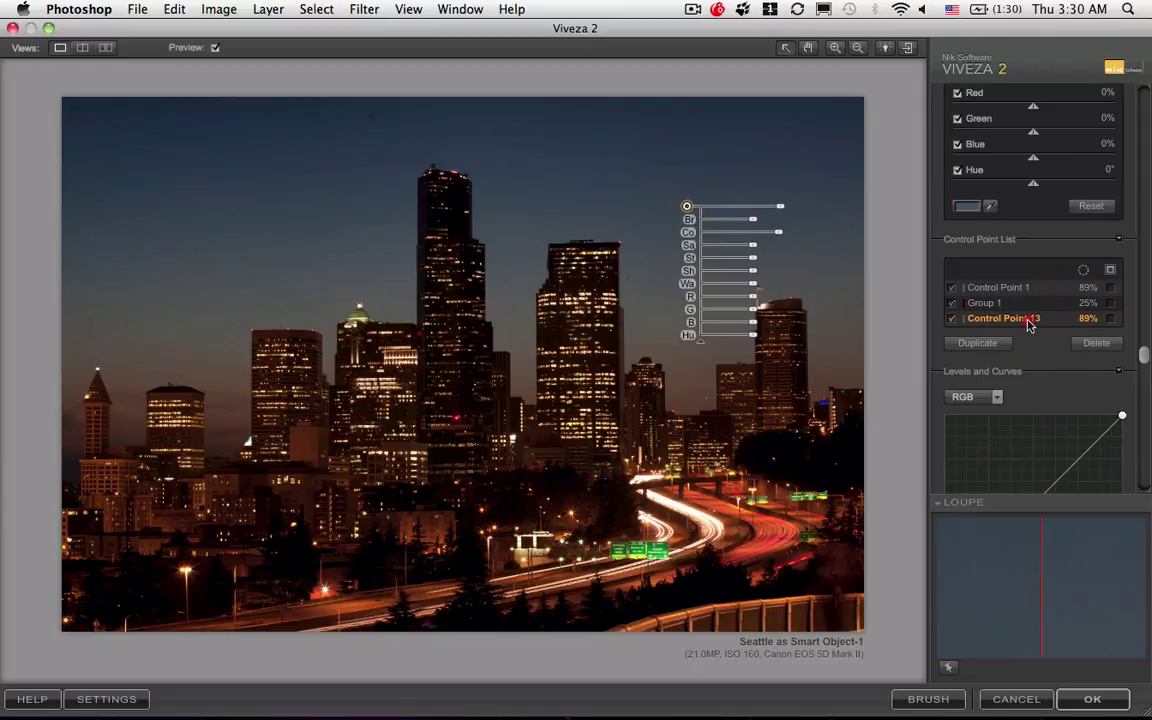
# Duplicate a sky point into the centre sky, shrink the new points and reposition the sky points.
pyautogui.click(993, 344)
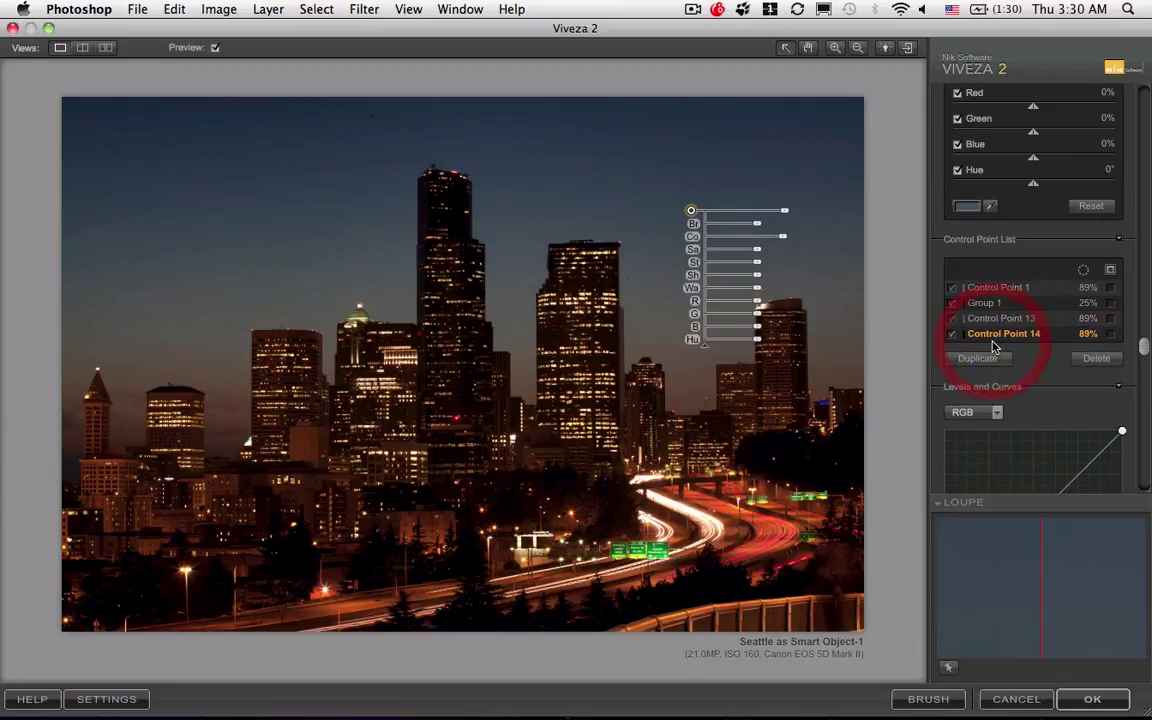
pyautogui.moveTo(690, 212); pyautogui.dragTo(563, 201)
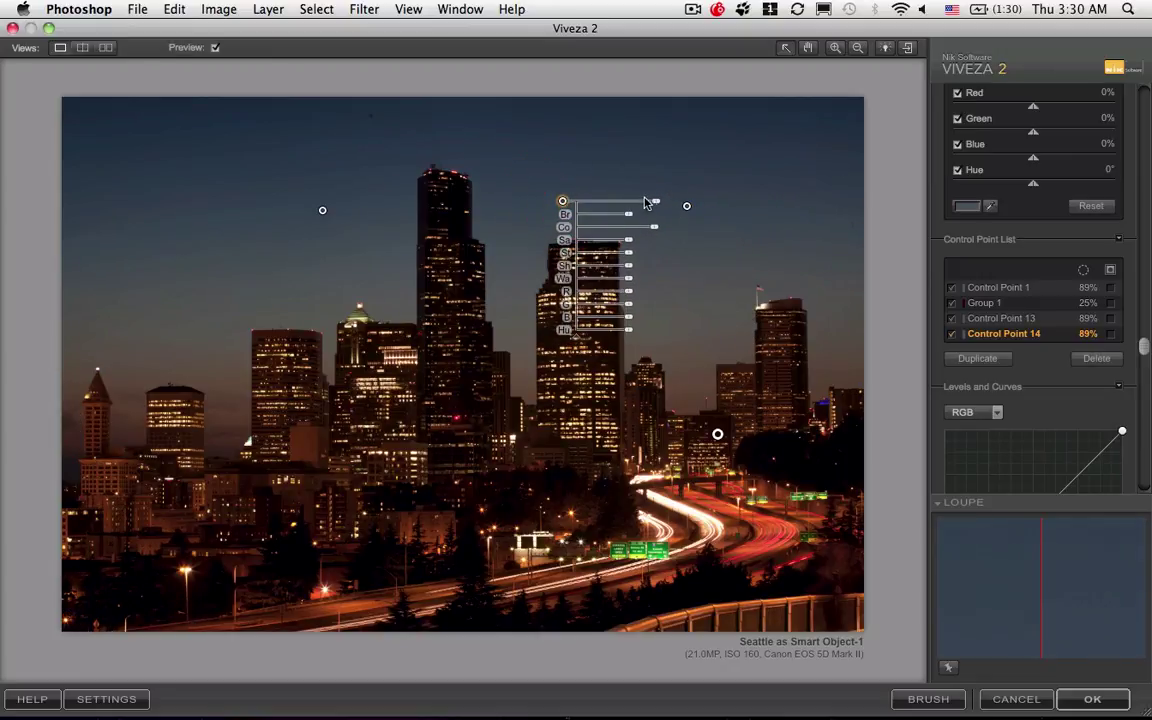
pyautogui.moveTo(657, 206); pyautogui.dragTo(611, 200)
pyautogui.click(687, 207)
pyautogui.moveTo(780, 206); pyautogui.dragTo(716, 215)
pyautogui.moveTo(562, 204); pyautogui.dragTo(551, 198)
pyautogui.moveTo(323, 214); pyautogui.dragTo(298, 196)
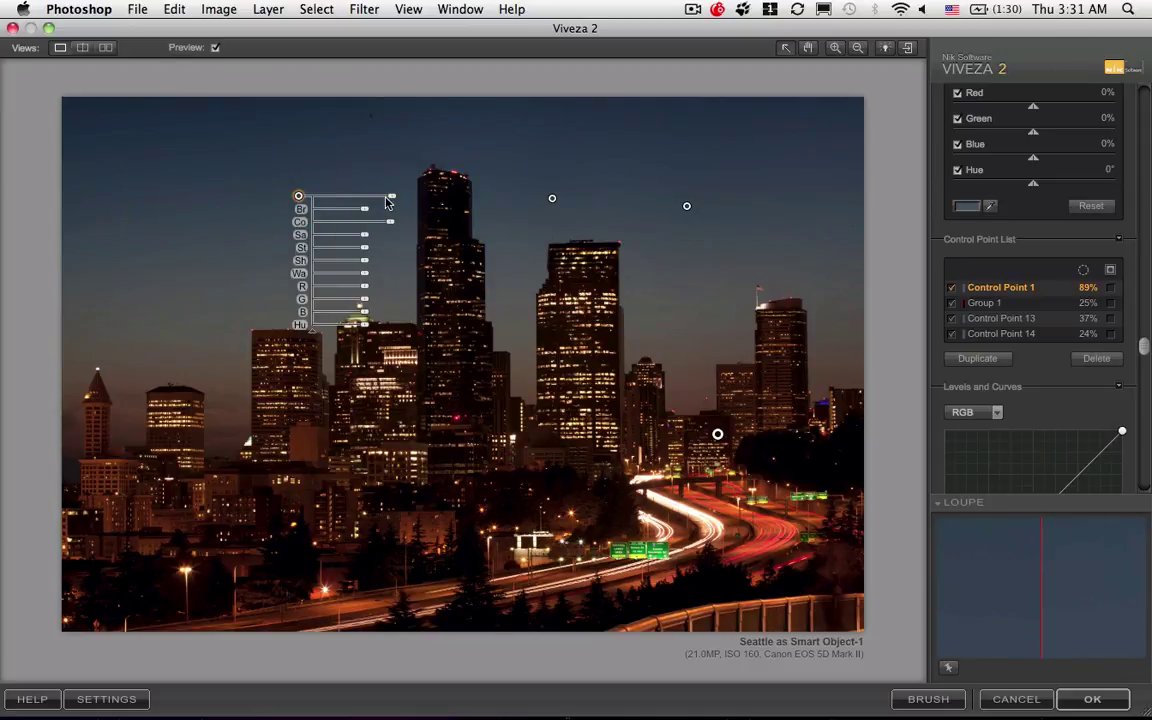
# Duplicate the sky point into the left-hand sky and shrink its reach to about 25%.
pyautogui.click(977, 358)
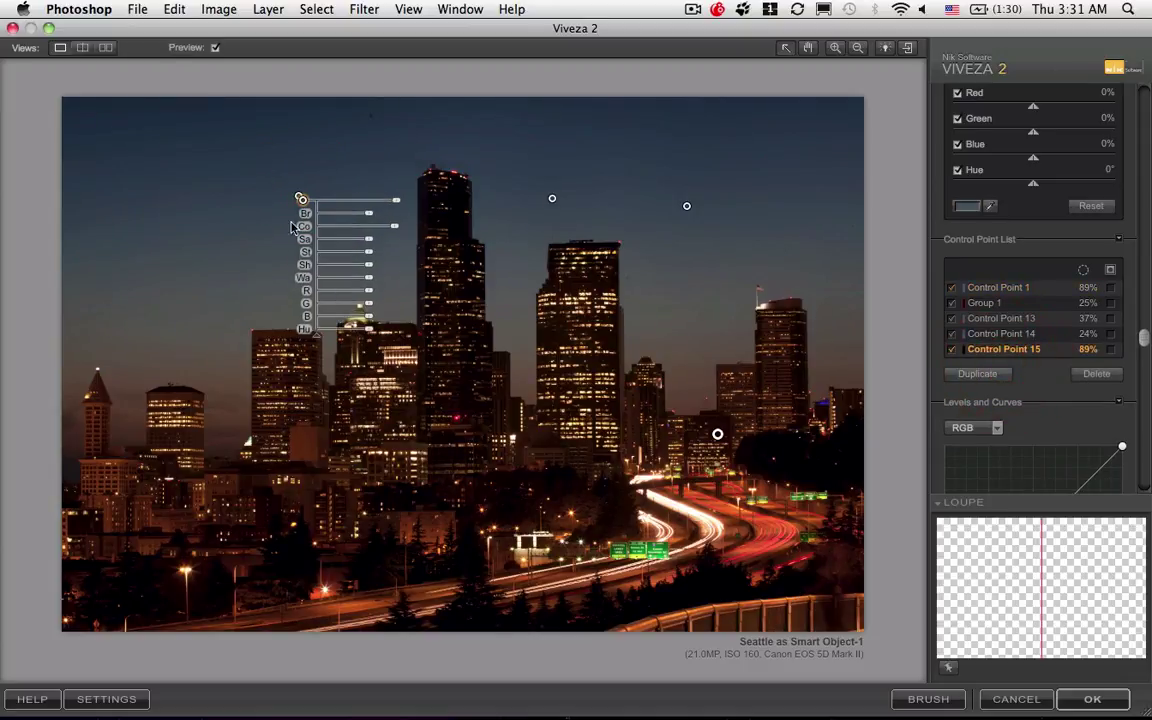
pyautogui.moveTo(301, 197); pyautogui.dragTo(156, 248)
pyautogui.moveTo(250, 252); pyautogui.dragTo(200, 247)
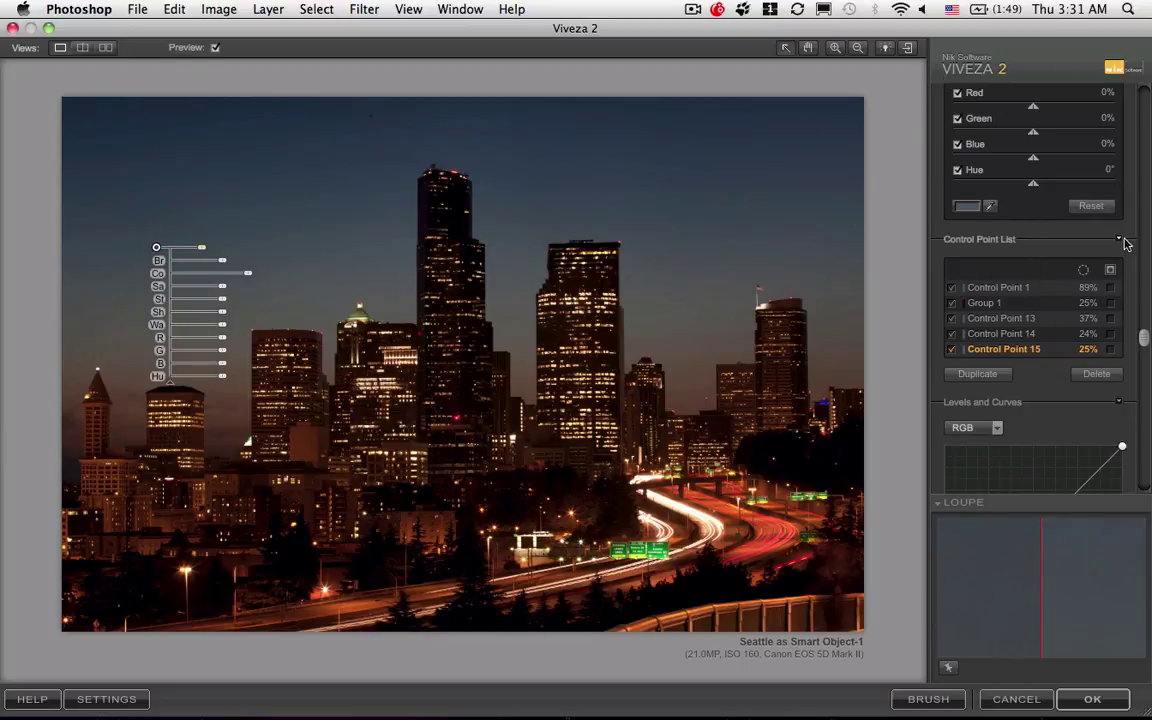
pyautogui.moveTo(1145, 338); pyautogui.dragTo(1143, 103)
# Add a control point on the left-hand buildings with brightness 17%.
pyautogui.click(966, 119)
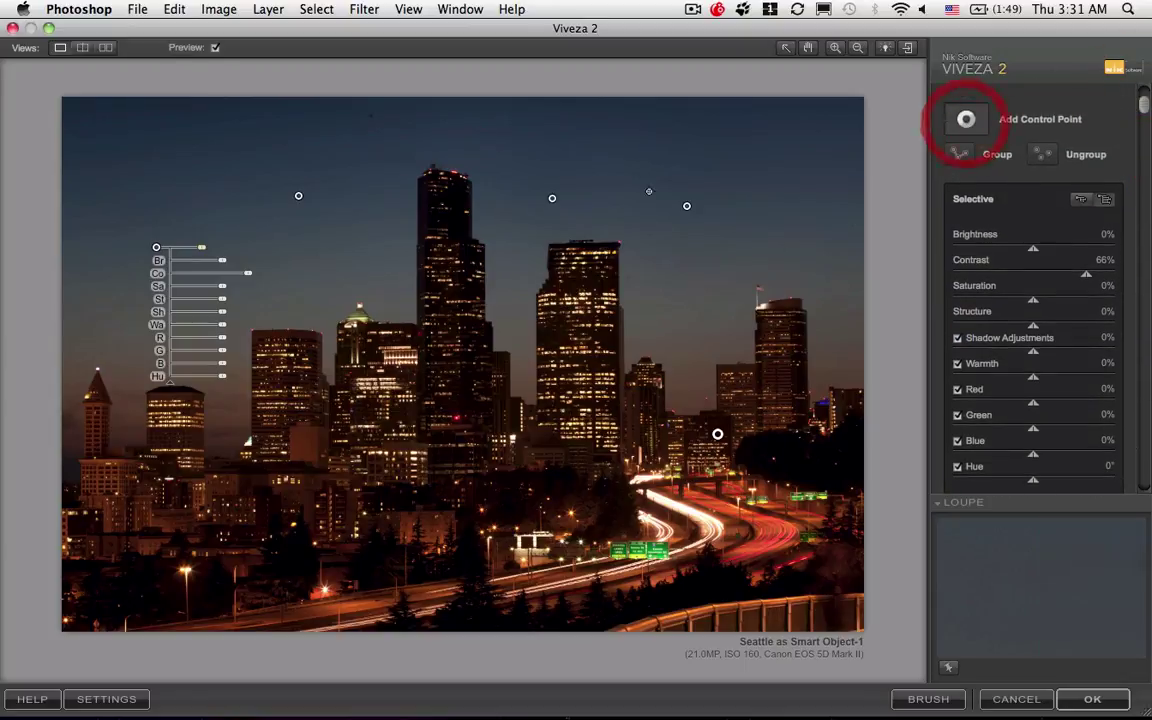
pyautogui.click(238, 425)
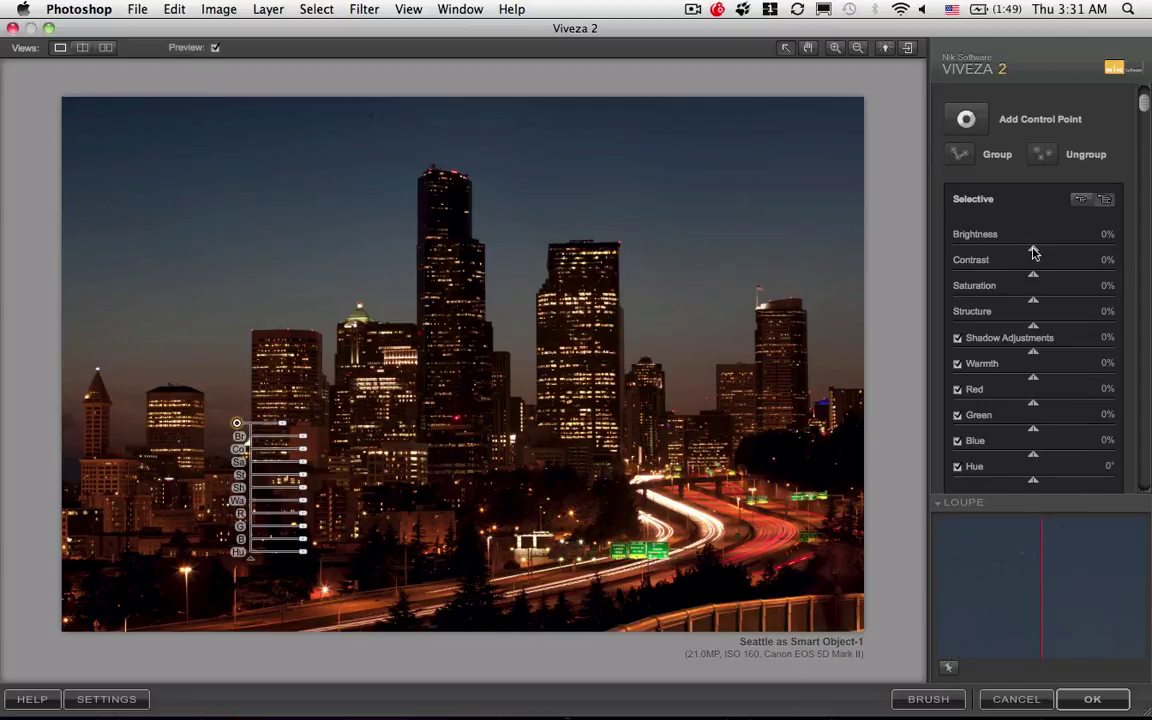
pyautogui.moveTo(1036, 255); pyautogui.dragTo(1046, 254)
pyautogui.click(1101, 235)
pyautogui.write('17')
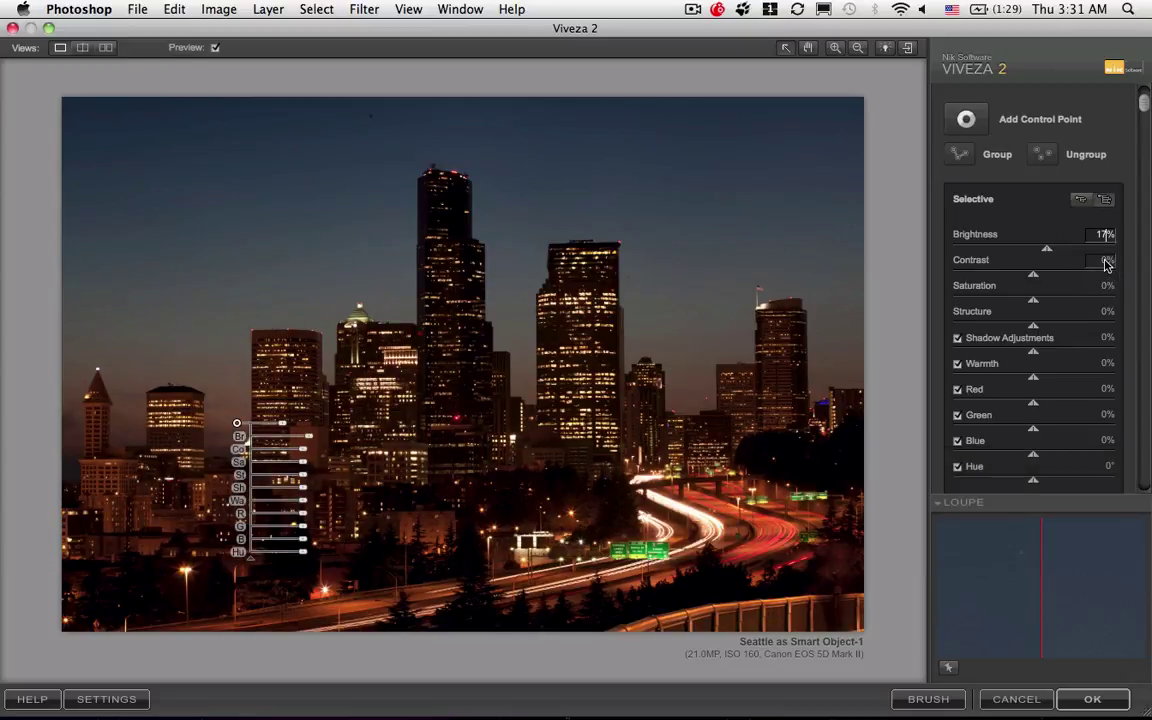
# Set its contrast to 33%, nudge it slightly lower and widen its area of influence.
pyautogui.click(1106, 262)
pyautogui.write('1')
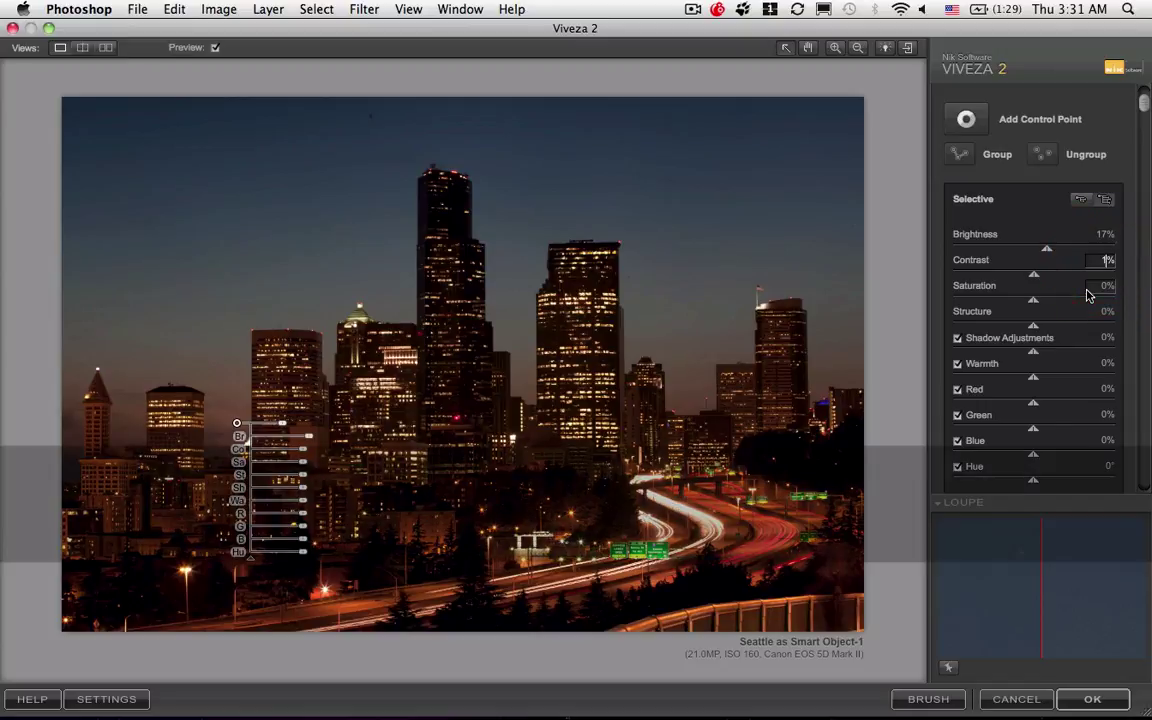
pyautogui.write('3')
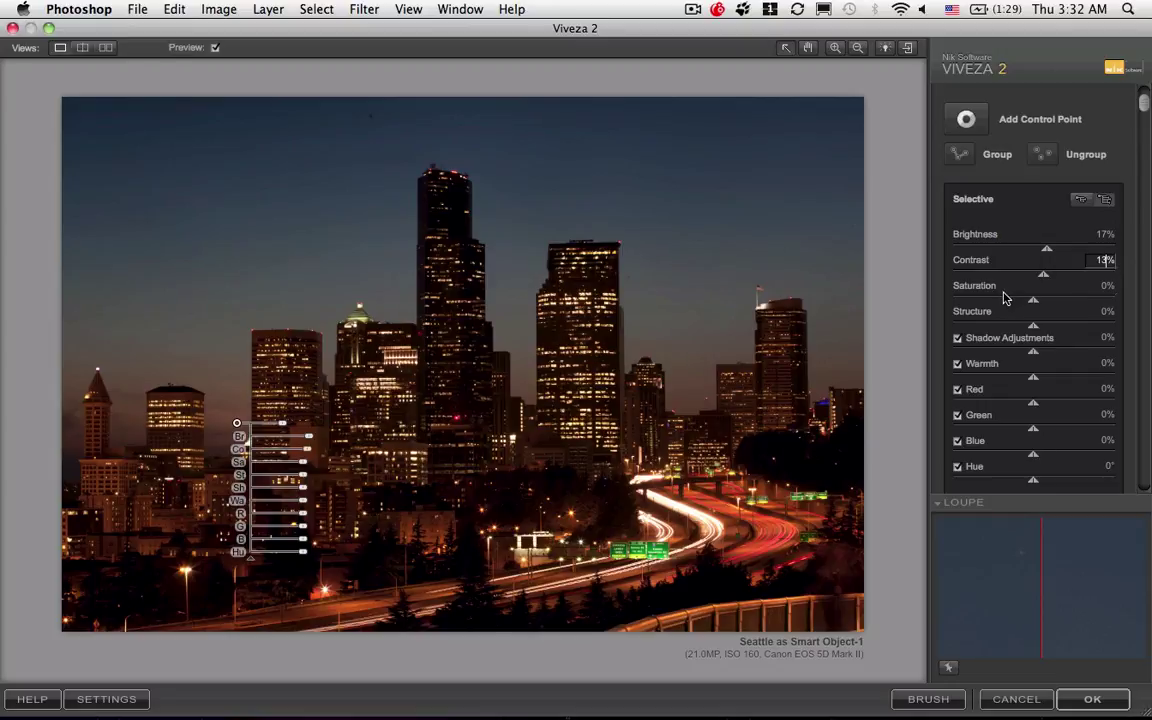
pyautogui.write('100')
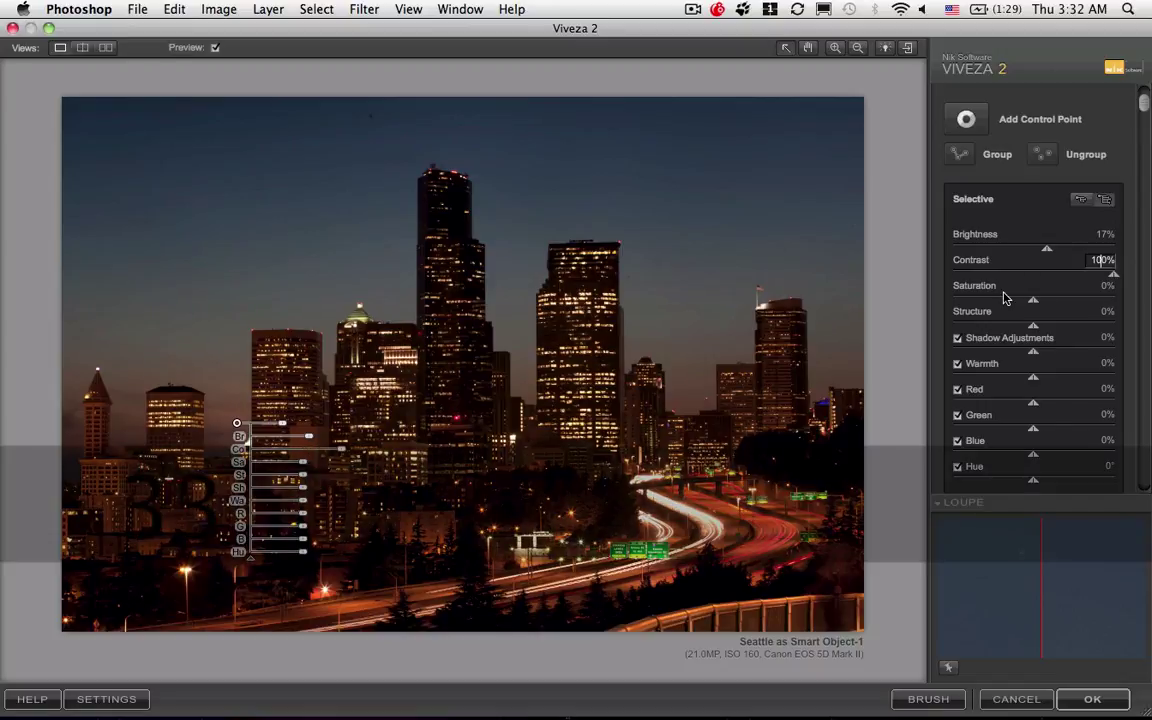
pyautogui.doubleClick(1104, 263)
pyautogui.write('33')
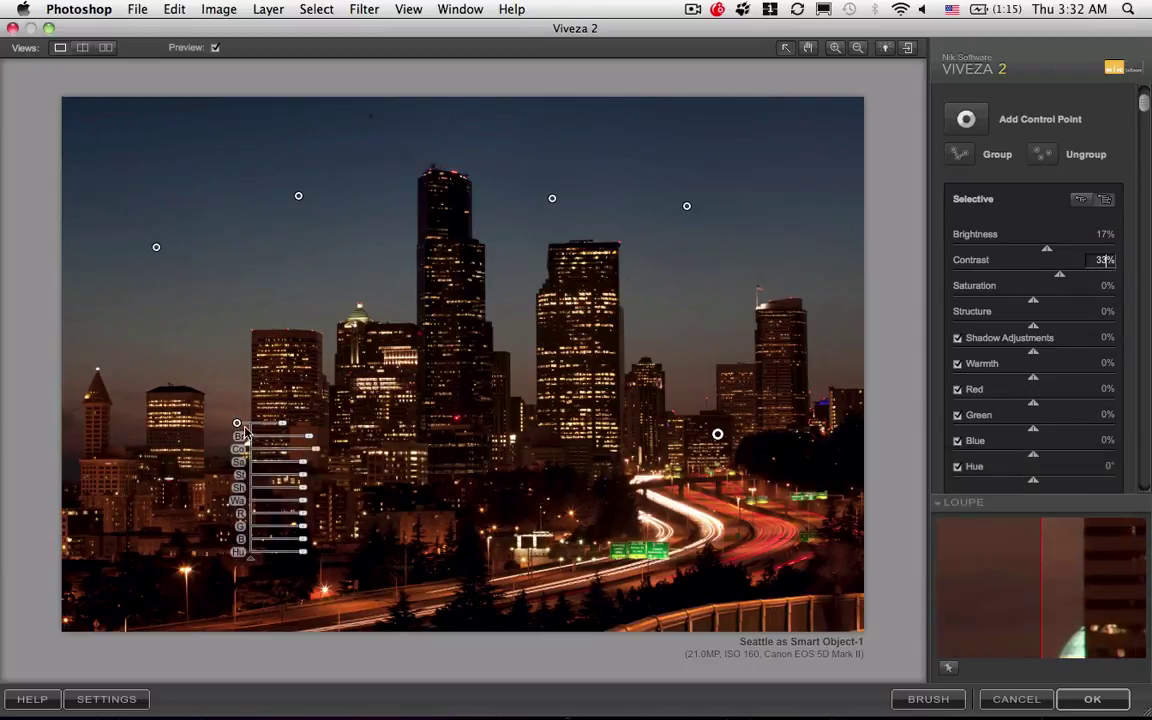
pyautogui.moveTo(236, 425); pyautogui.dragTo(242, 431)
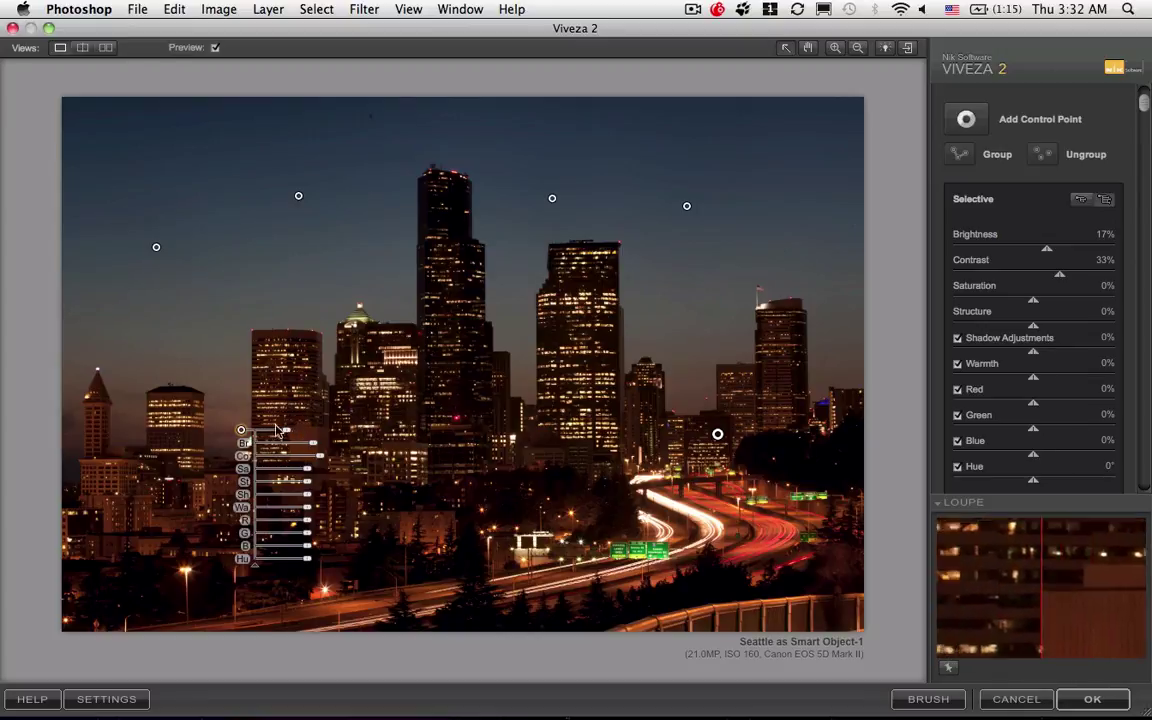
pyautogui.moveTo(284, 428); pyautogui.dragTo(335, 429)
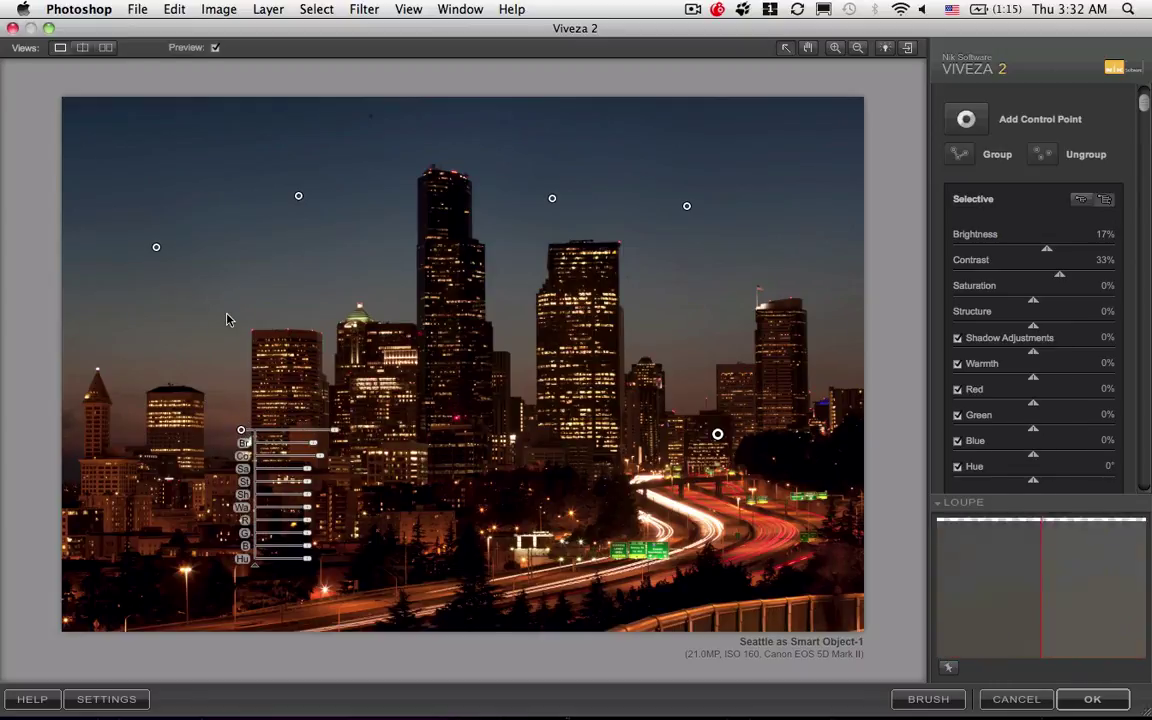
# Zoom to 50% on the left buildings and add a control point on the pointed-roof tower.
pyautogui.click(968, 122)
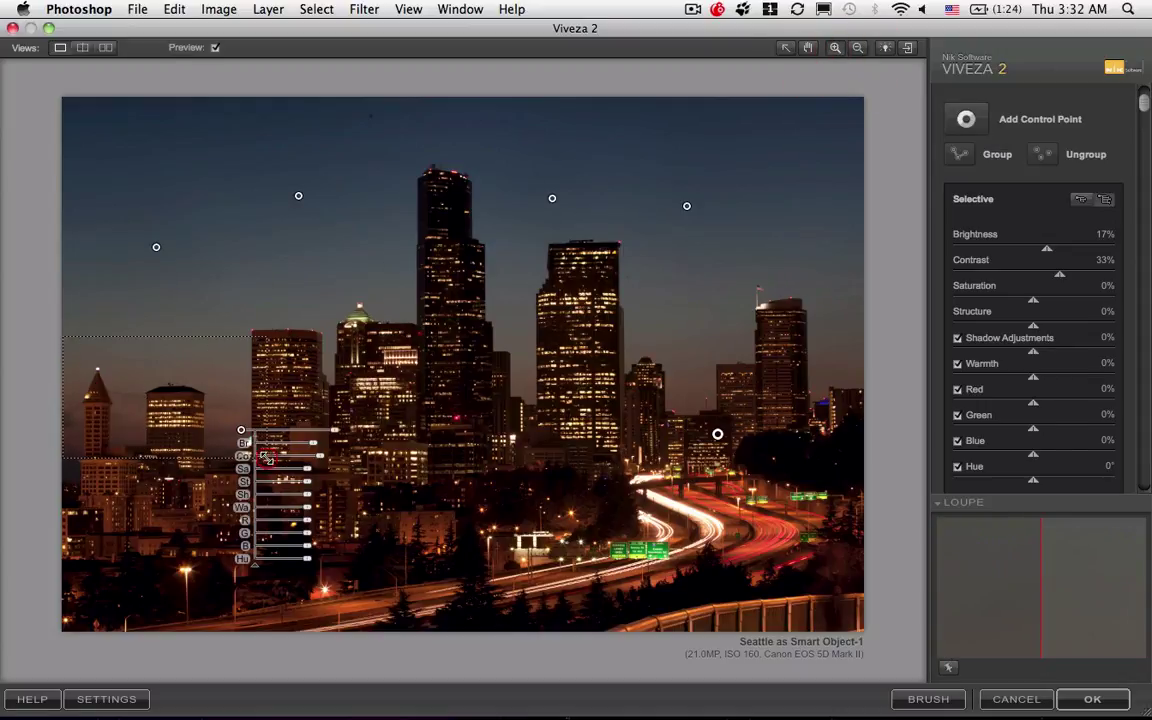
pyautogui.click(229, 405)
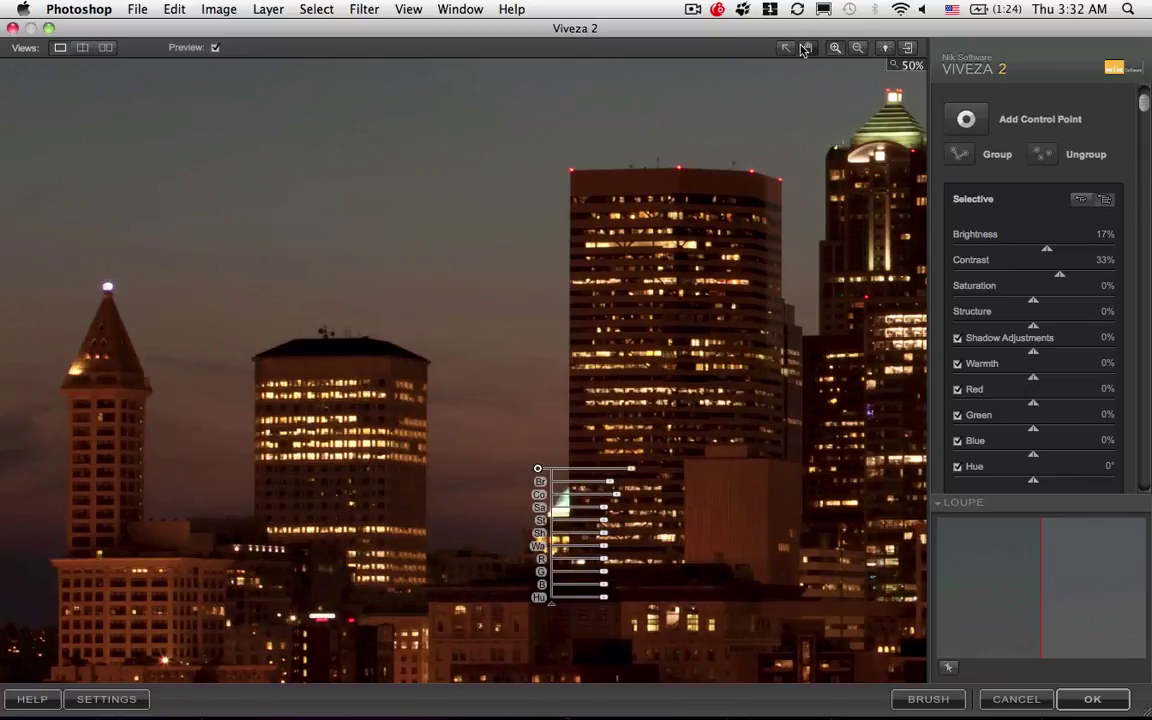
pyautogui.click(789, 52)
pyautogui.click(966, 119)
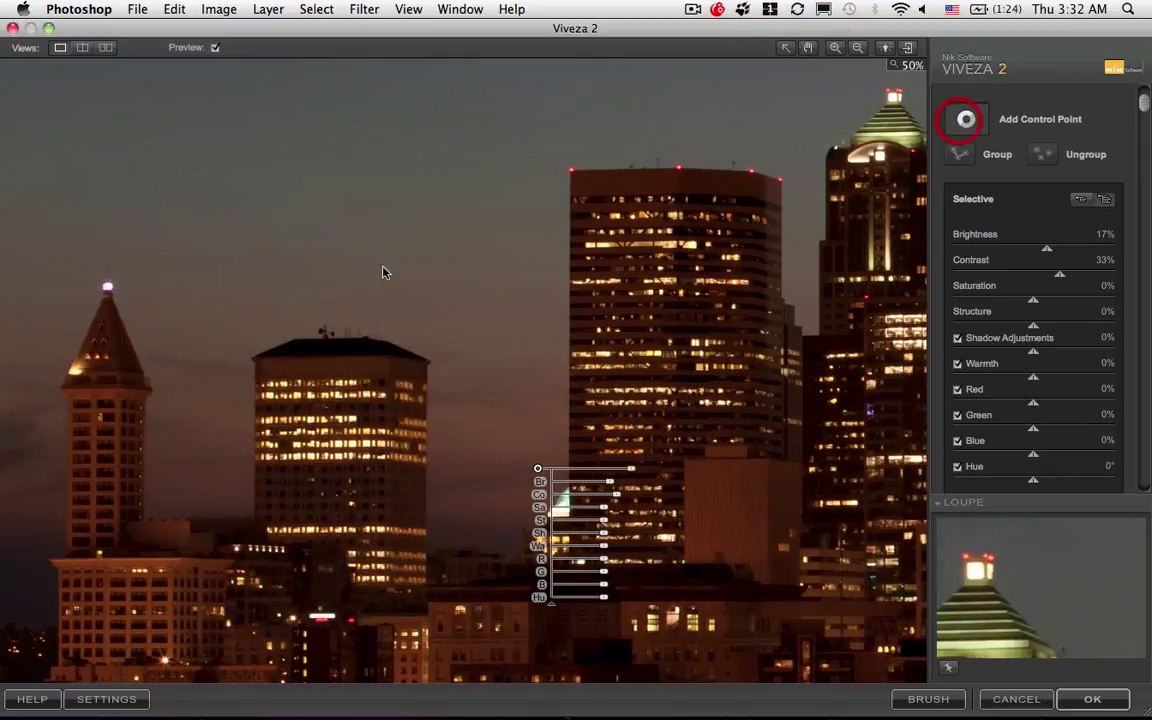
pyautogui.click(109, 445)
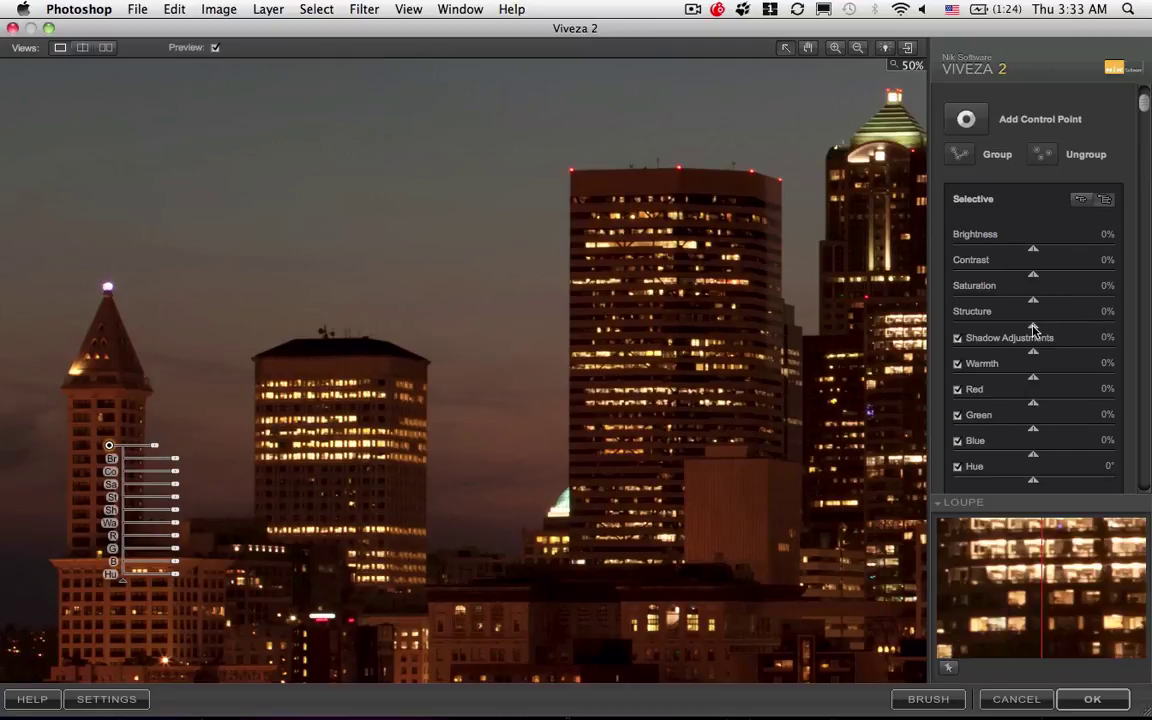
# Raise the tower point's Structure to 45% and toggle the point off and on to compare.
pyautogui.moveTo(1033, 332); pyautogui.dragTo(1062, 332)
pyautogui.moveTo(1070, 331); pyautogui.dragTo(1066, 328)
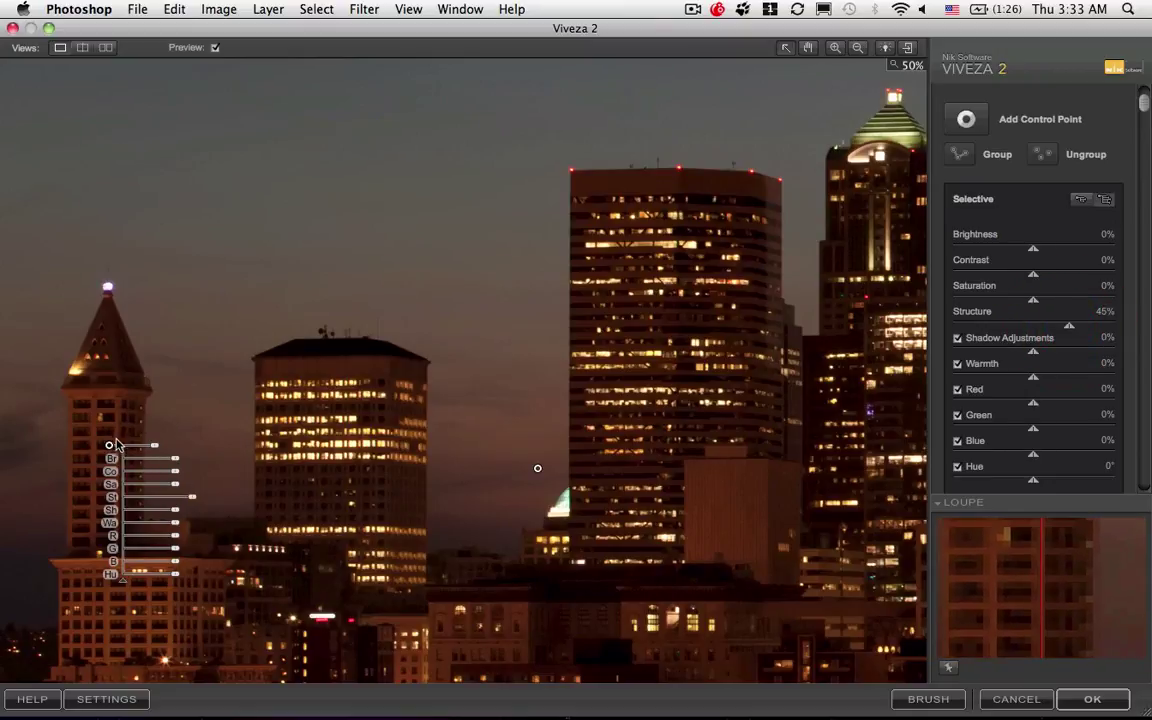
pyautogui.click(1144, 400)
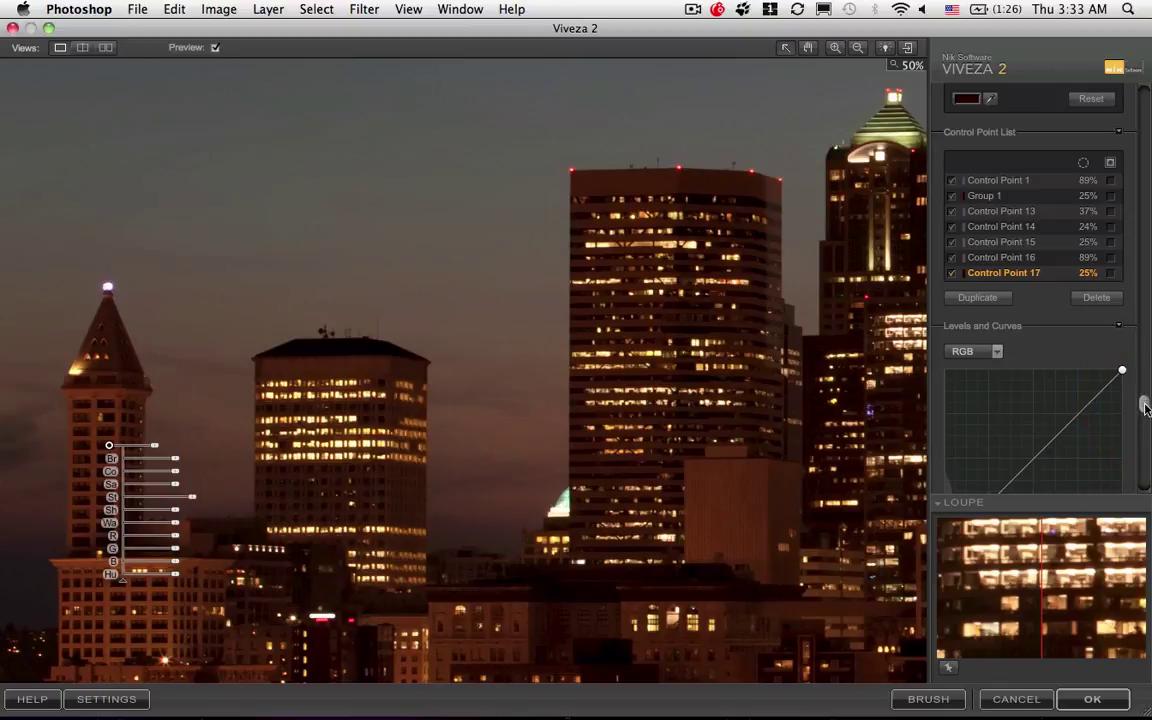
pyautogui.click(952, 276)
pyautogui.click(954, 278)
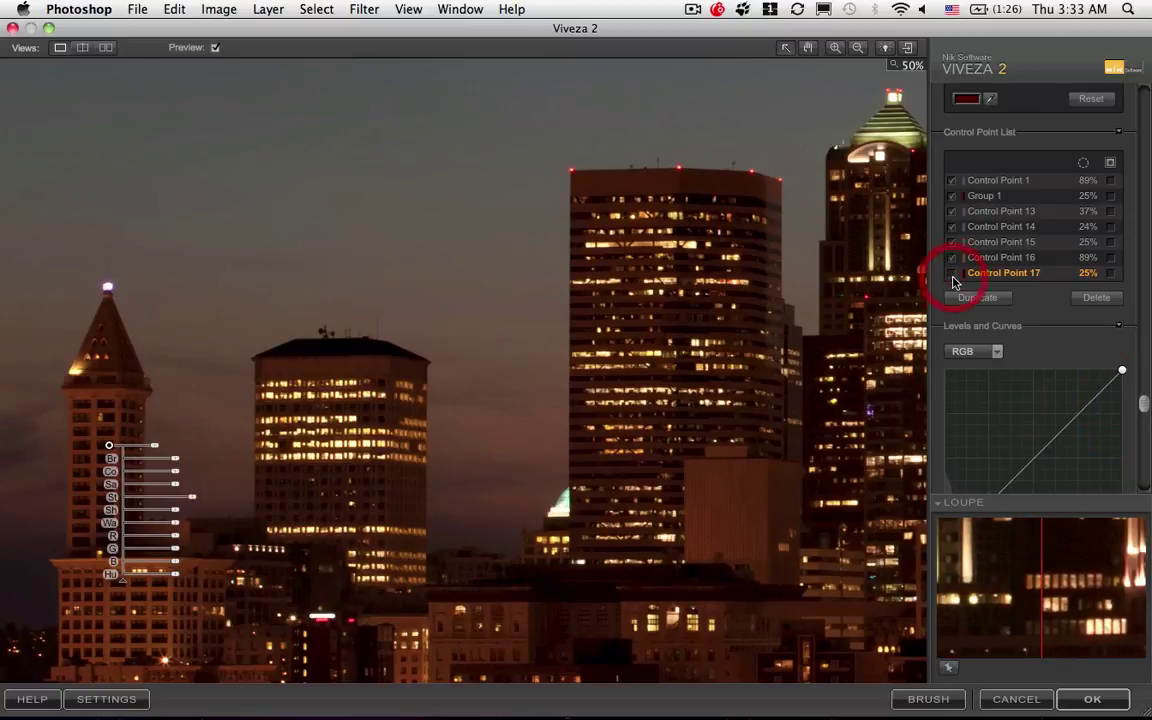
# Zoom in on the tower and nudge its control point slightly higher, comparing with and without it.
pyautogui.click(835, 47)
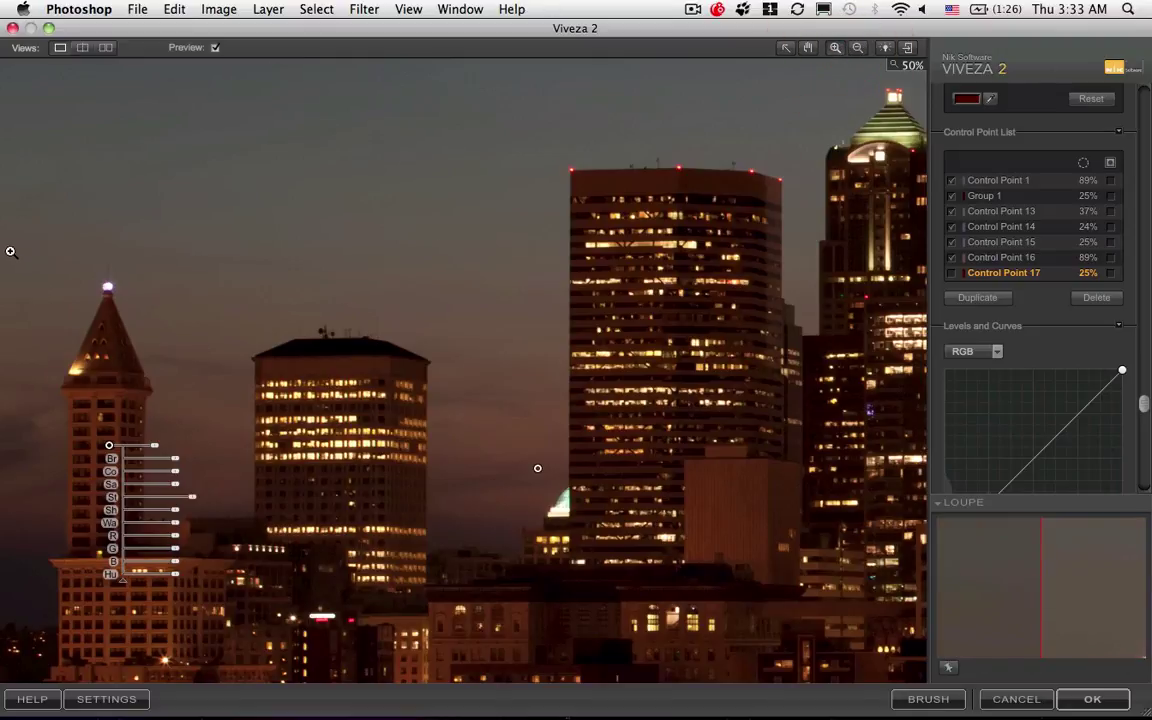
pyautogui.moveTo(8, 287); pyautogui.dragTo(390, 567)
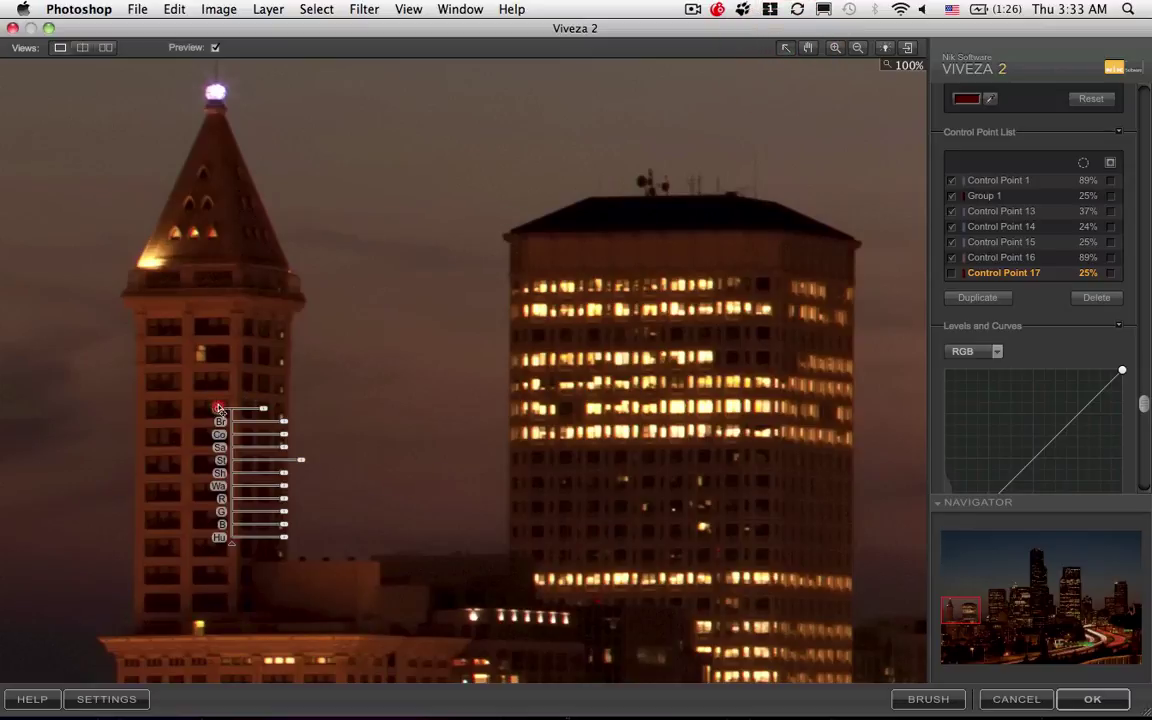
pyautogui.moveTo(219, 408); pyautogui.dragTo(225, 404)
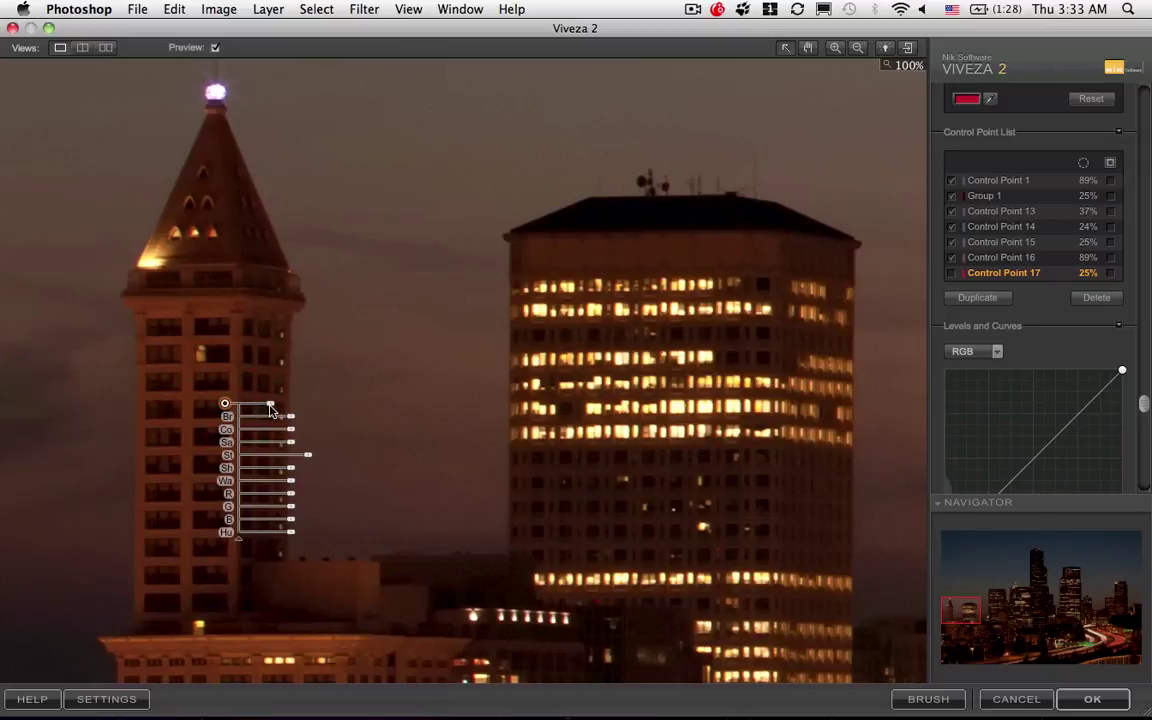
pyautogui.click(951, 275)
pyautogui.click(951, 275)
pyautogui.click(951, 275)
pyautogui.moveTo(225, 404); pyautogui.dragTo(225, 397)
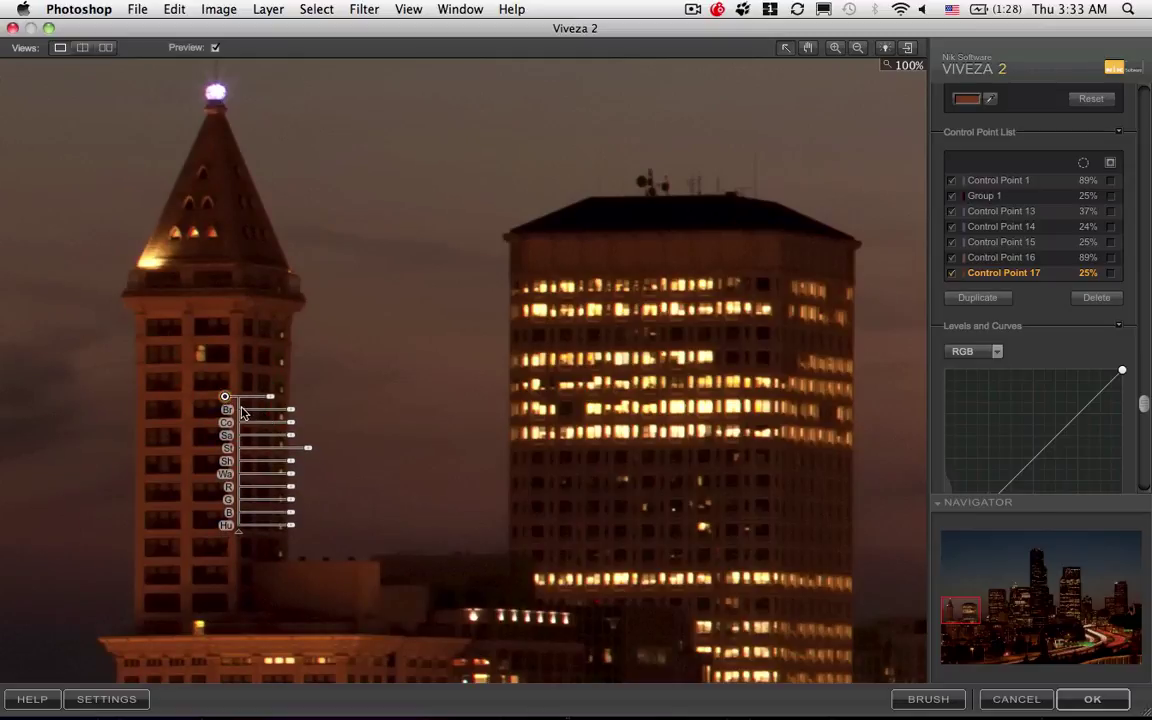
pyautogui.click(953, 277)
# Re-enable the tower point, give it negative Warmth, and shrink its size to 16%.
pyautogui.click(953, 277)
pyautogui.moveTo(290, 479); pyautogui.dragTo(265, 480)
pyautogui.moveTo(273, 404); pyautogui.dragTo(266, 406)
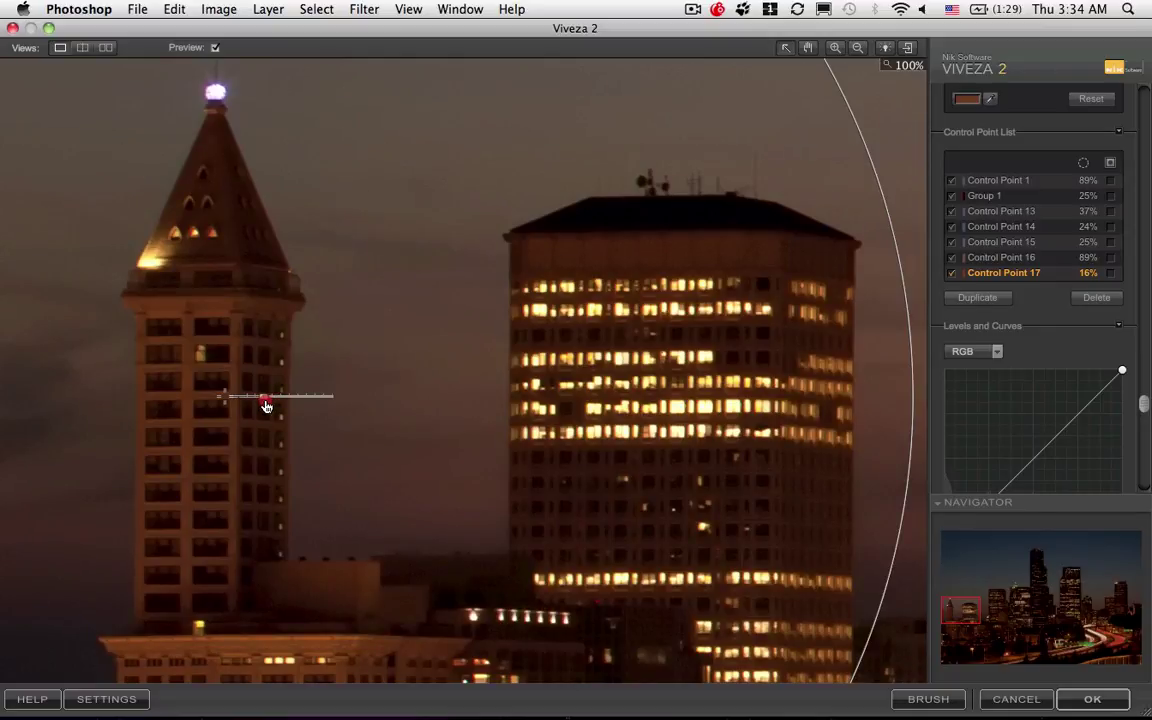
pyautogui.moveTo(266, 406); pyautogui.dragTo(267, 404)
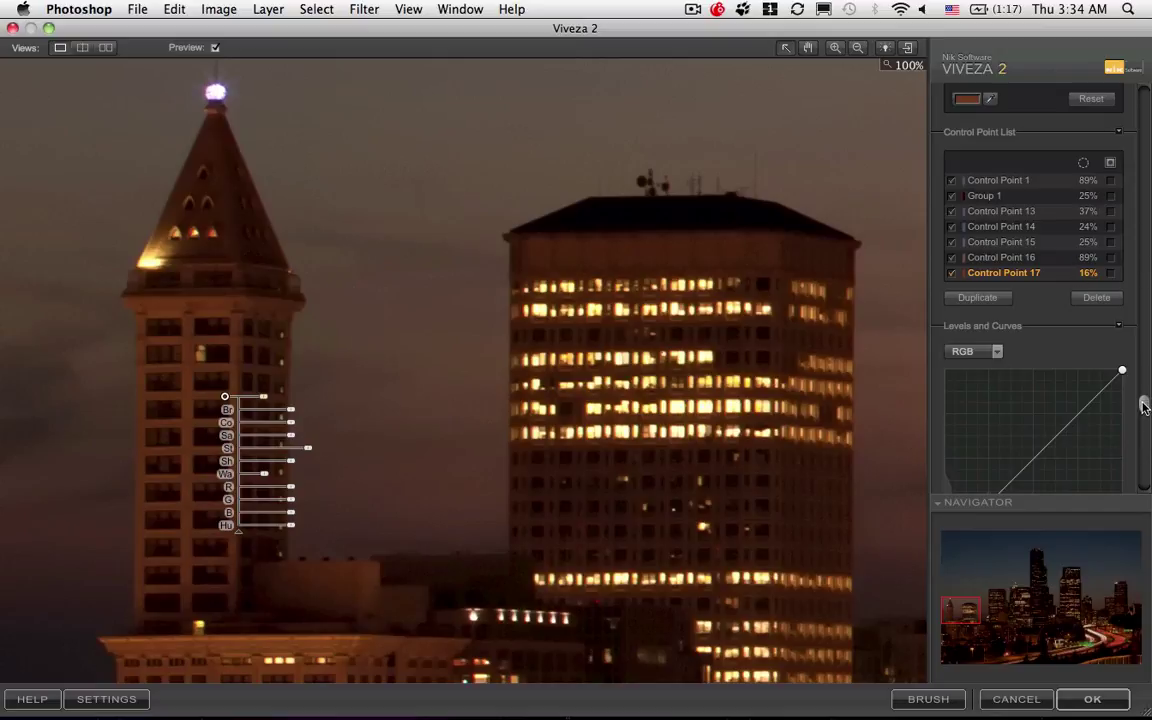
# Fine-tune the tower point's Warmth to -53% with arrow-key nudges.
pyautogui.moveTo(1145, 404); pyautogui.dragTo(1147, 7)
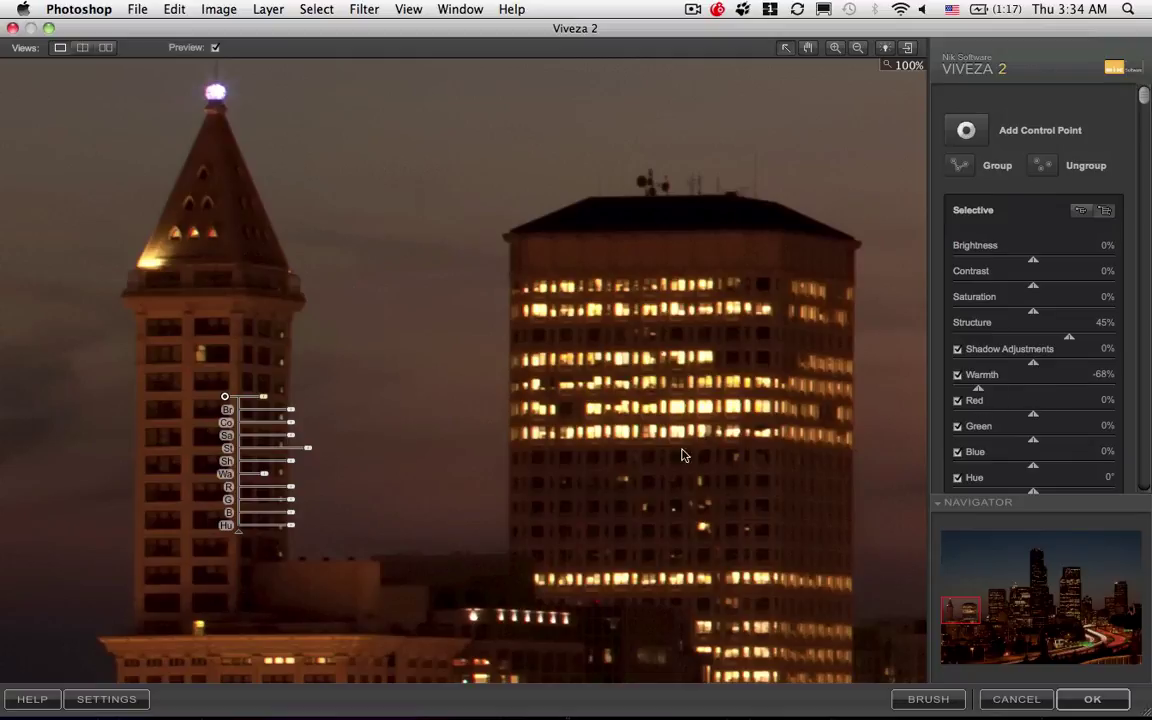
pyautogui.click(265, 476)
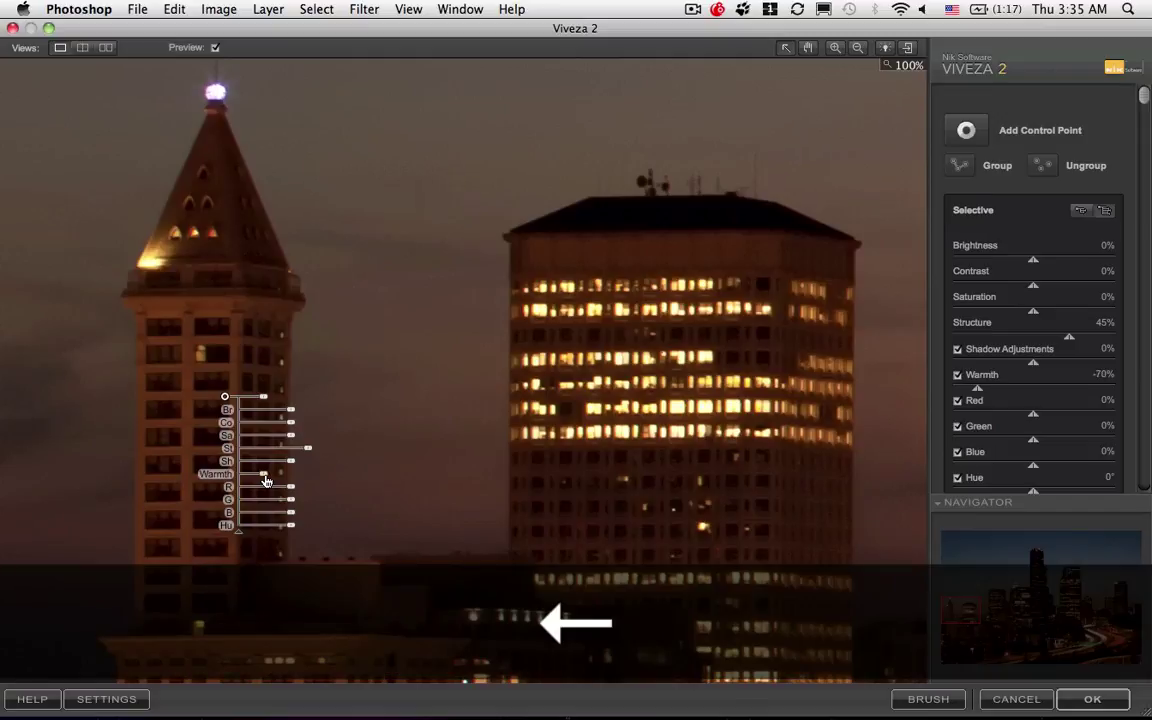
pyautogui.press('Right')
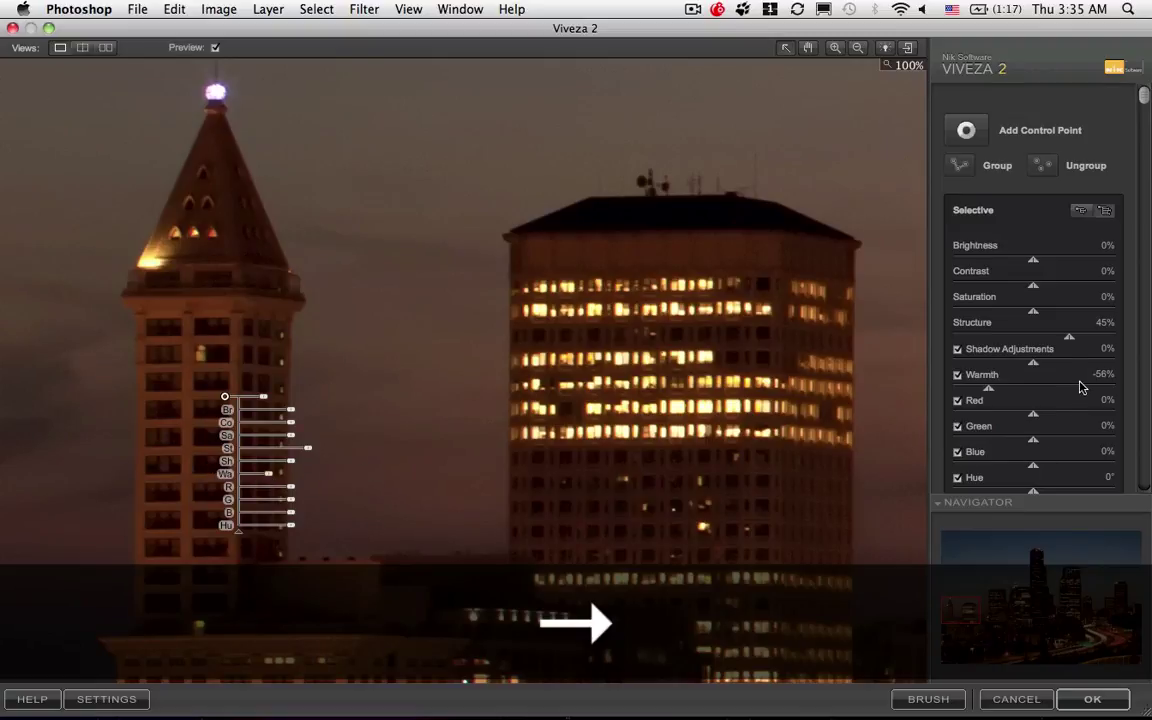
pyautogui.press('Right')
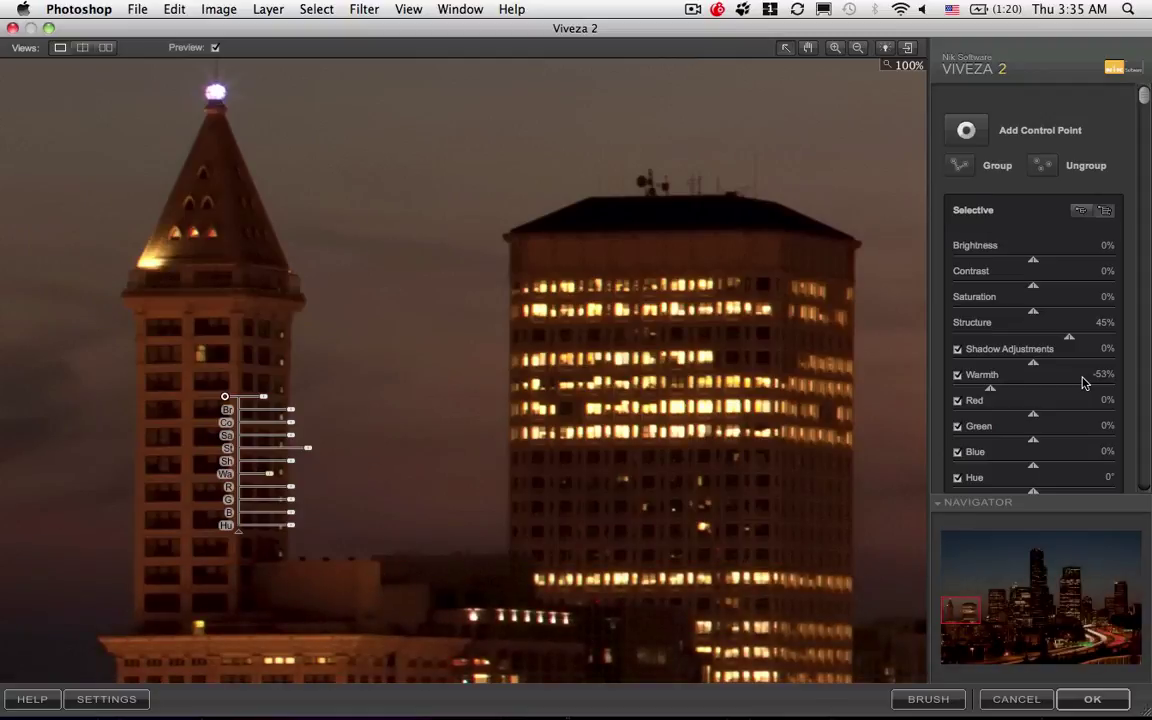
pyautogui.press('Right')
pyautogui.press('Left')
# Zoom the preview out to 20% so the whole skyline is visible.
pyautogui.click(857, 50)
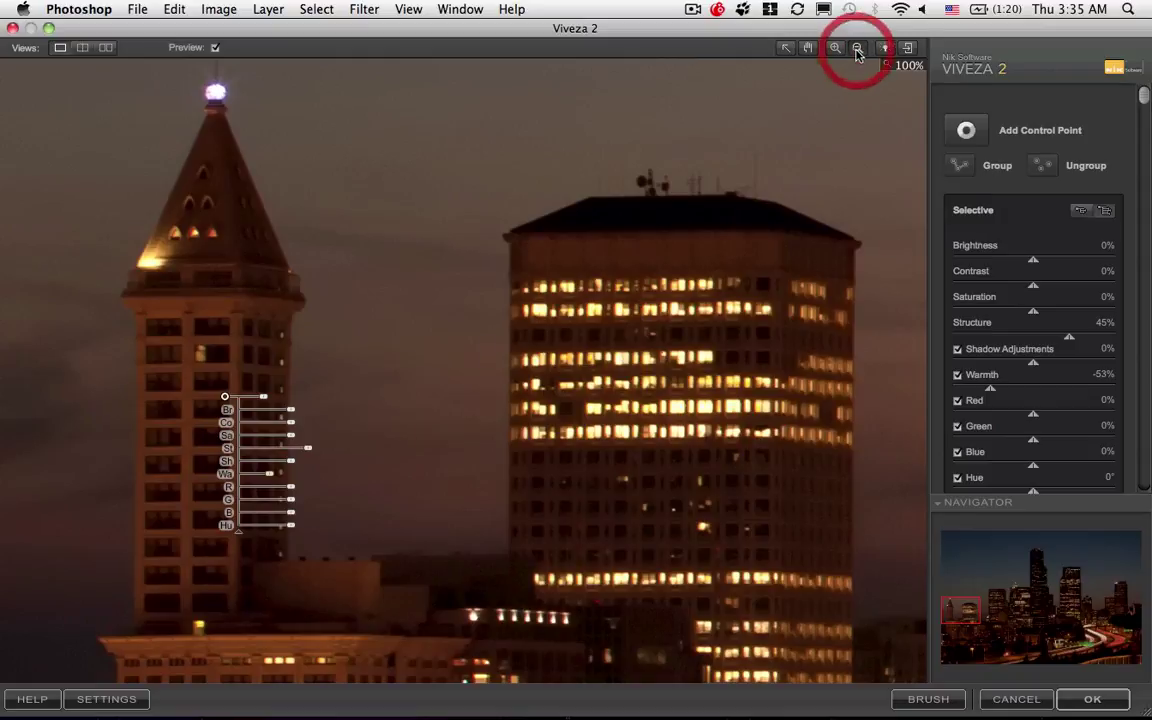
pyautogui.click(481, 259)
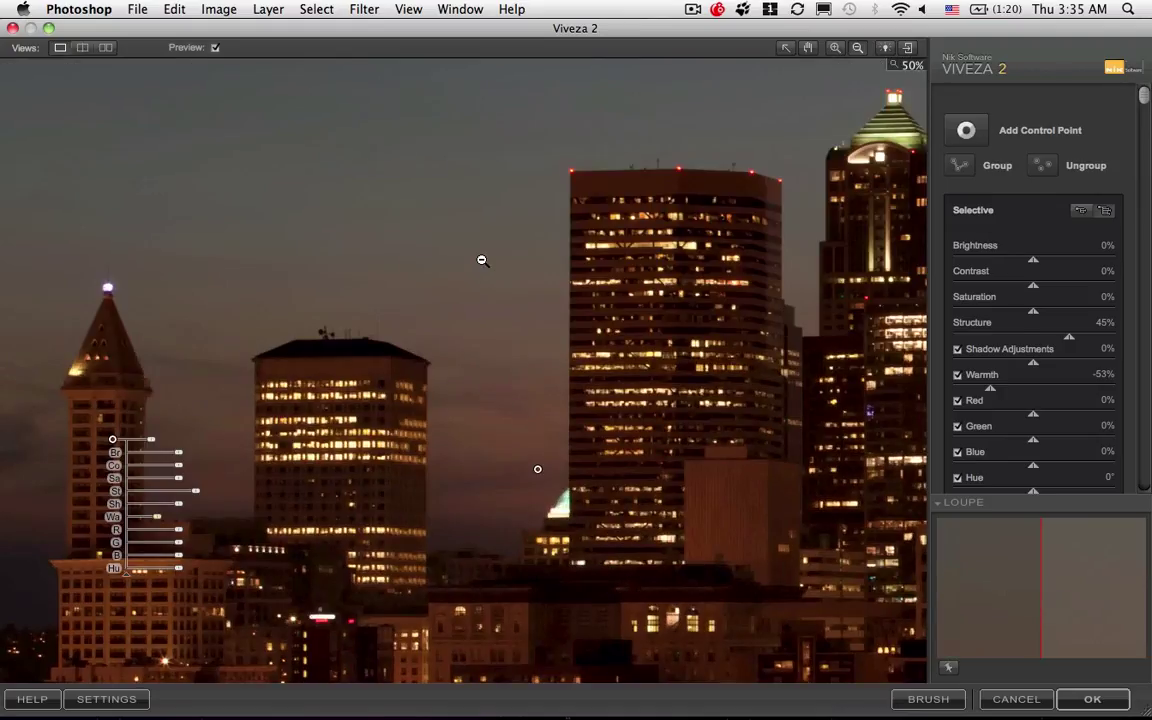
pyautogui.click(481, 259)
pyautogui.click(481, 259)
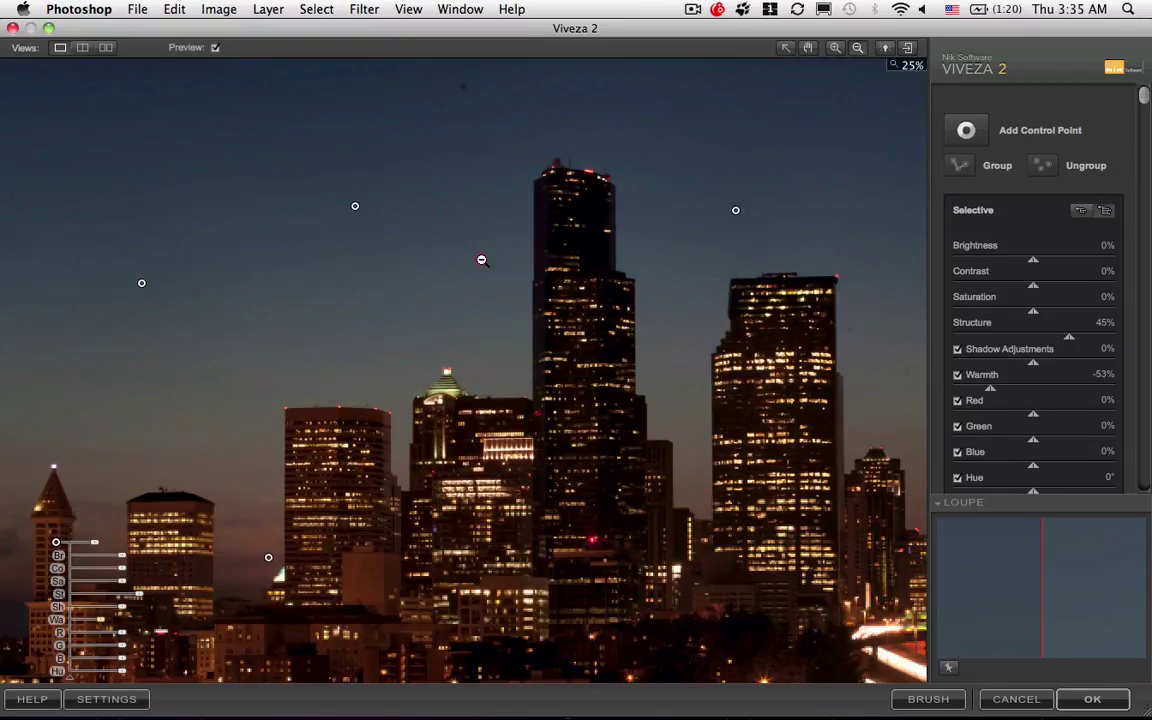
pyautogui.click(481, 259)
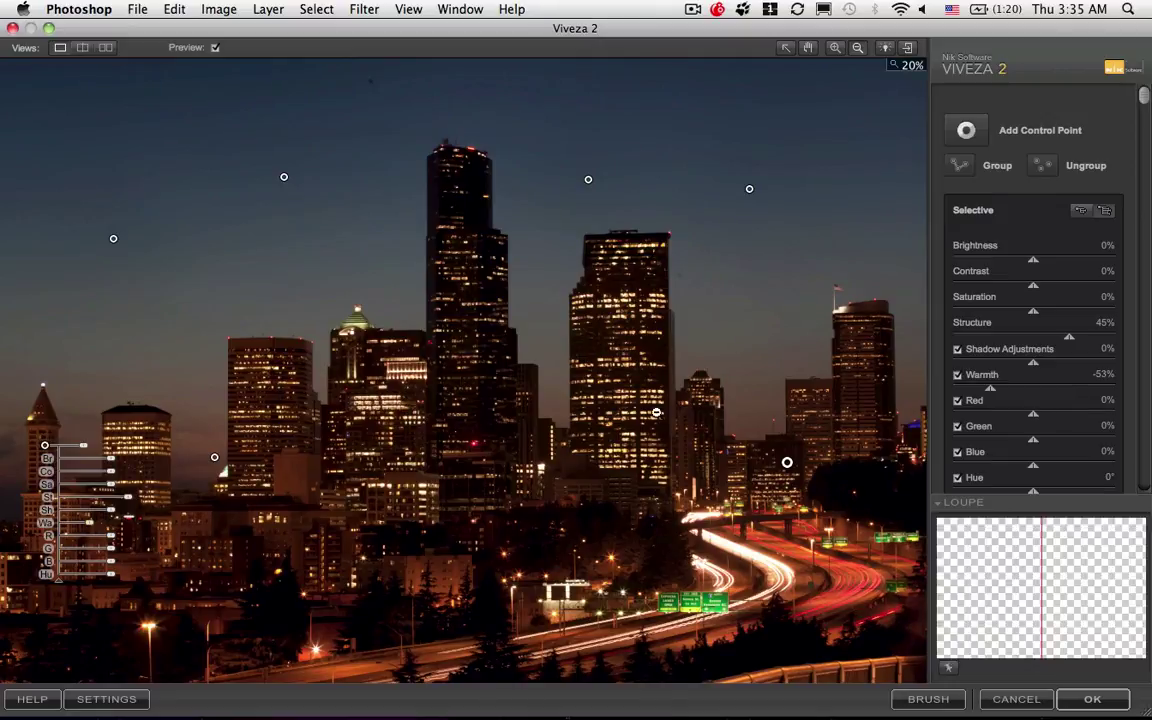
# Compare against the original with Preview, then place a control point near the left horizon.
pyautogui.click(215, 48)
pyautogui.click(215, 48)
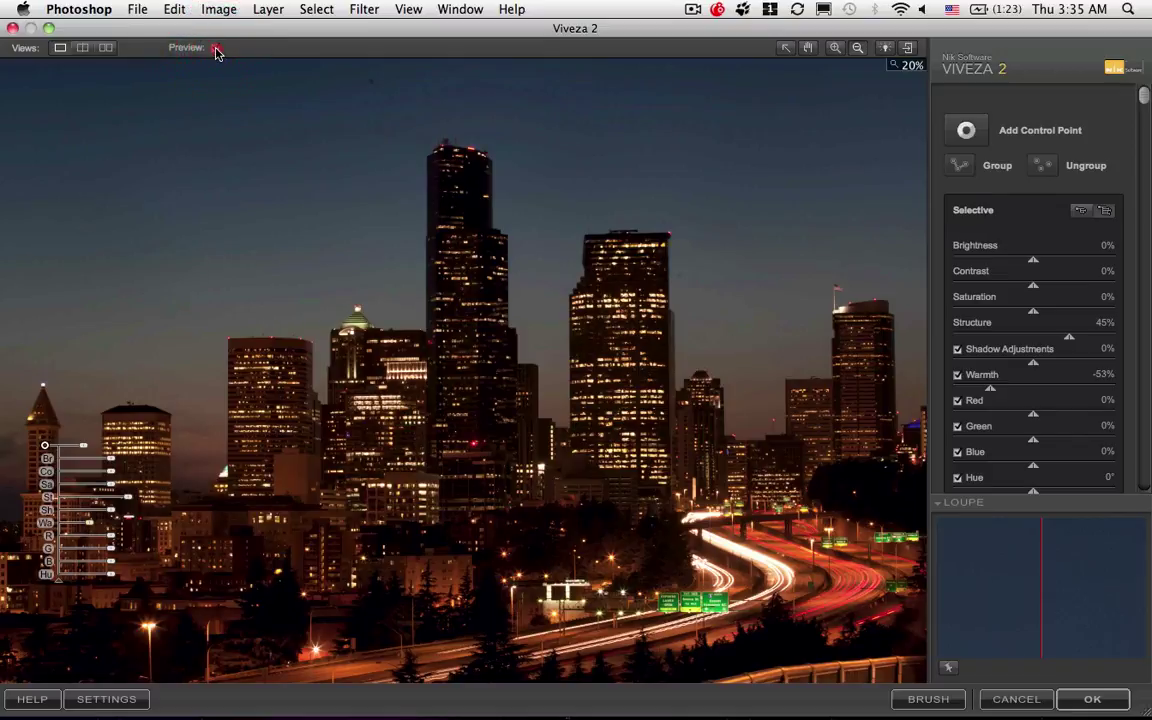
pyautogui.click(215, 48)
pyautogui.click(215, 48)
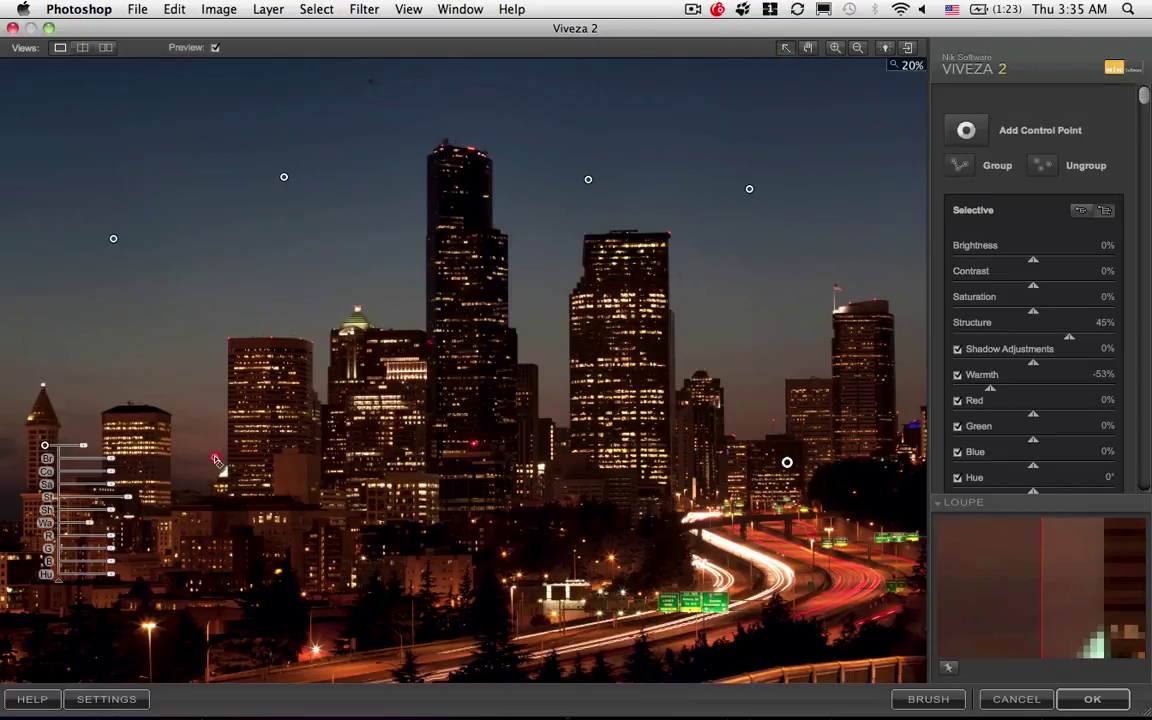
pyautogui.click(214, 459)
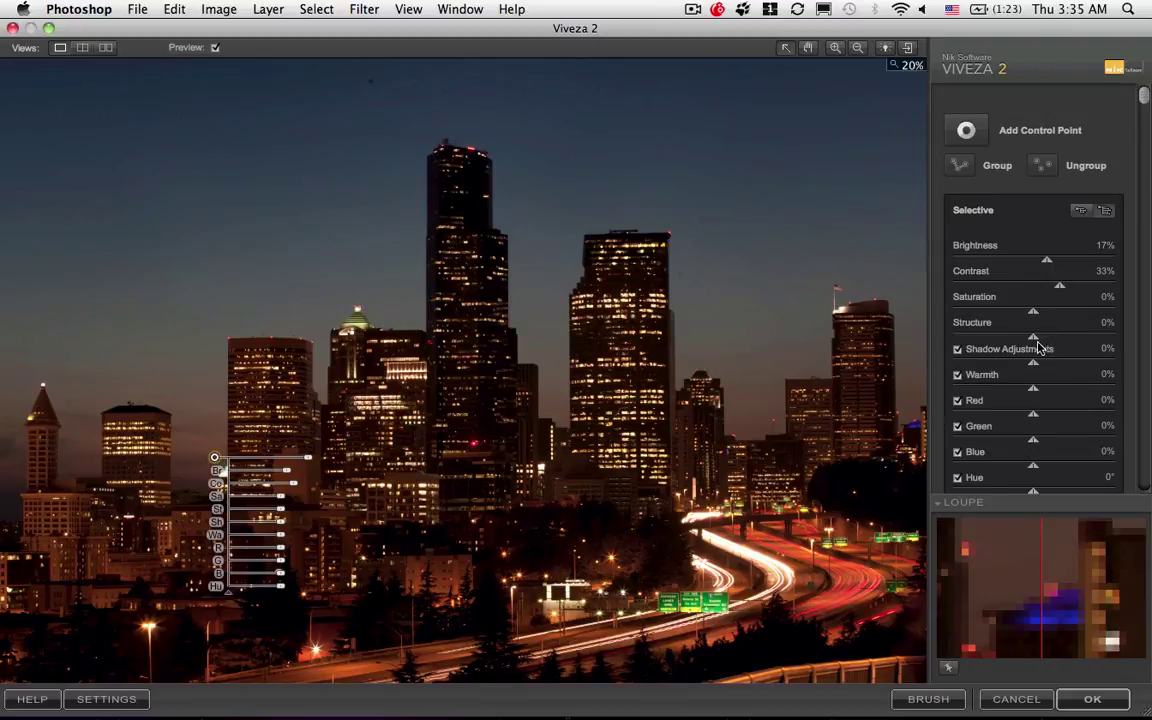
# Give the left horizon point 21% Saturation and 17% Warmth, and start adjusting its size.
pyautogui.moveTo(1034, 316); pyautogui.dragTo(1049, 316)
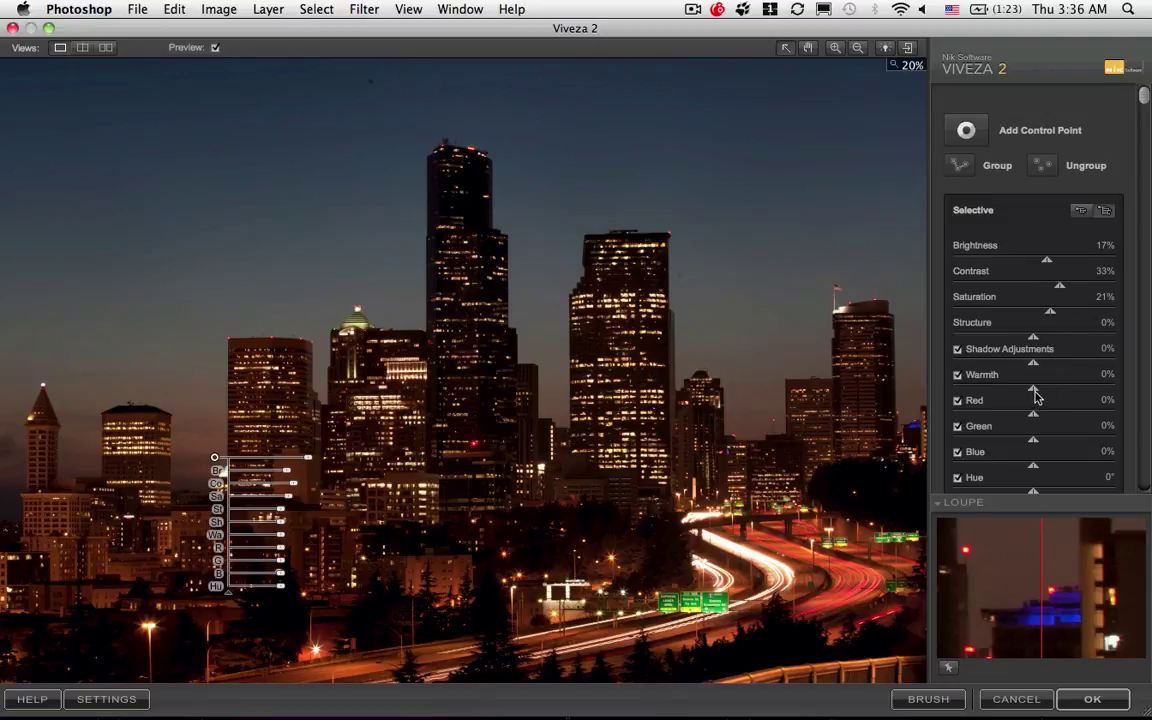
pyautogui.moveTo(1035, 391); pyautogui.dragTo(1046, 390)
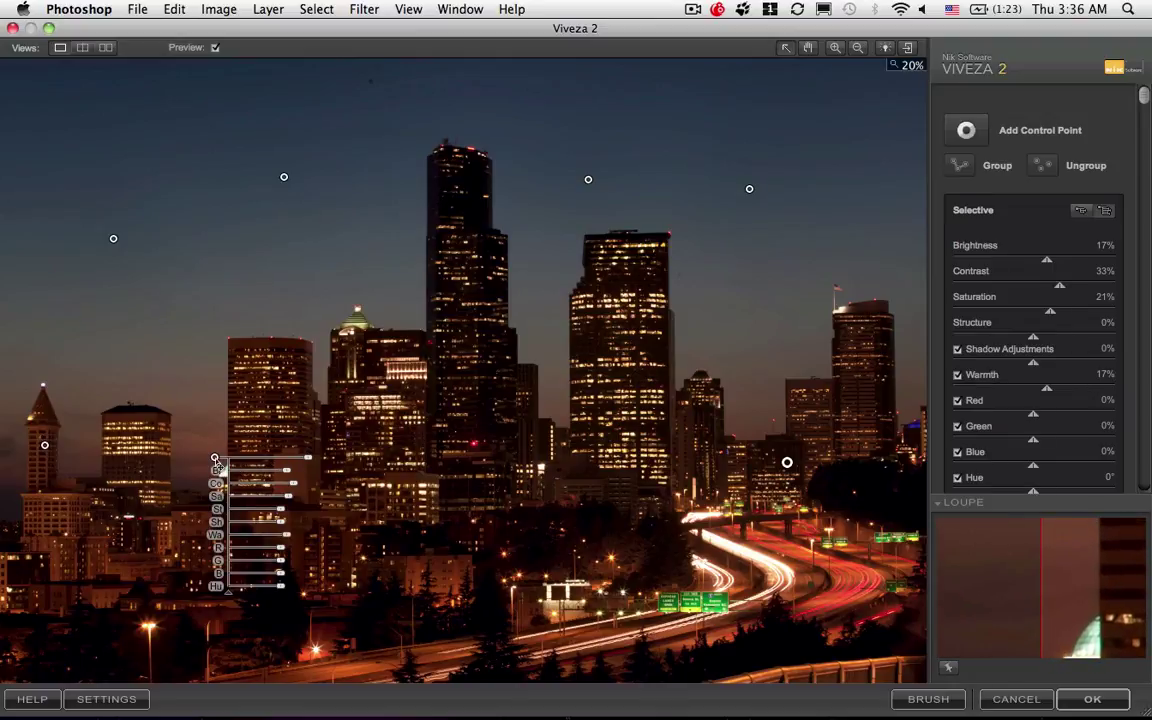
pyautogui.moveTo(309, 462); pyautogui.dragTo(12, 477)
# Option-drag copies of the horizon point along the skyline, raise one slightly, and compare with Preview.
pyautogui.press('alt')
pyautogui.press('alt')
pyautogui.press('alt')
pyautogui.press('alt')
pyautogui.moveTo(214, 457); pyautogui.dragTo(915, 397)
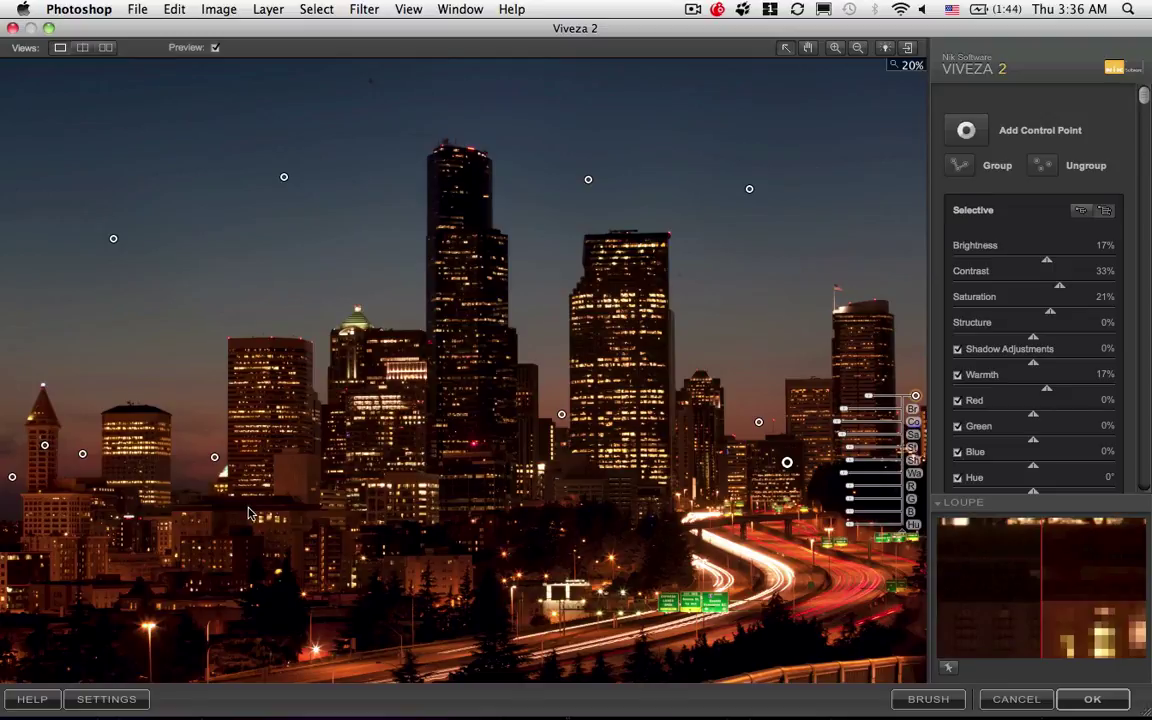
pyautogui.moveTo(562, 417)
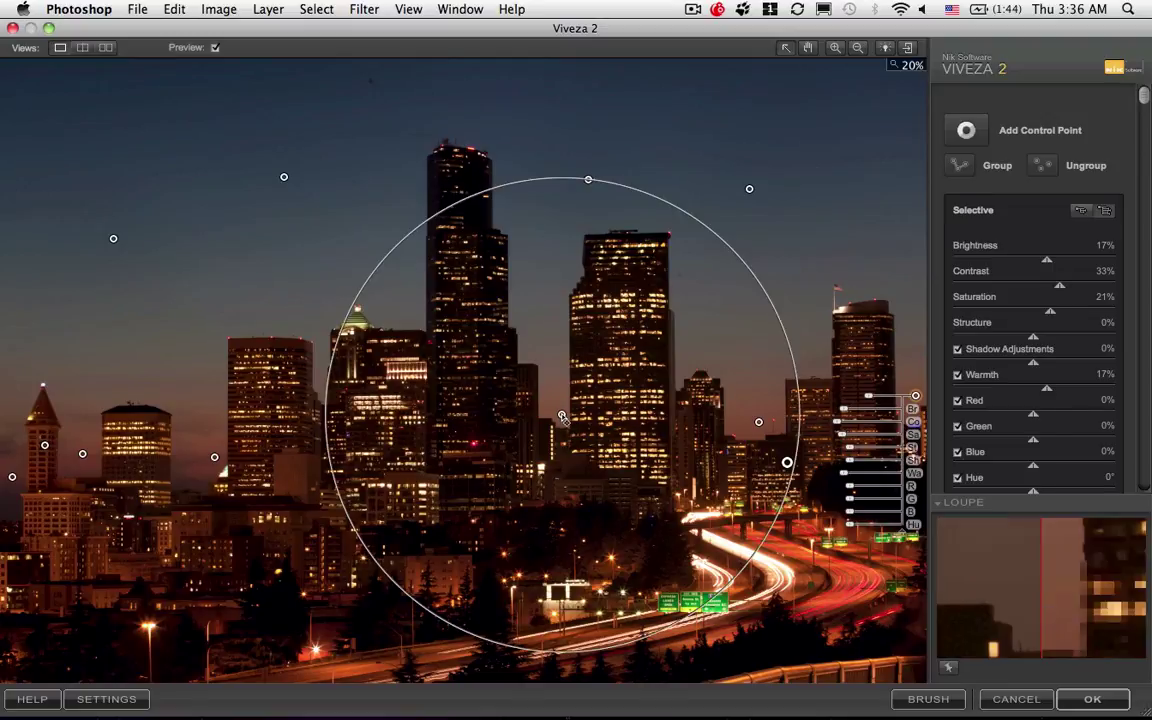
pyautogui.moveTo(562, 417); pyautogui.dragTo(558, 403)
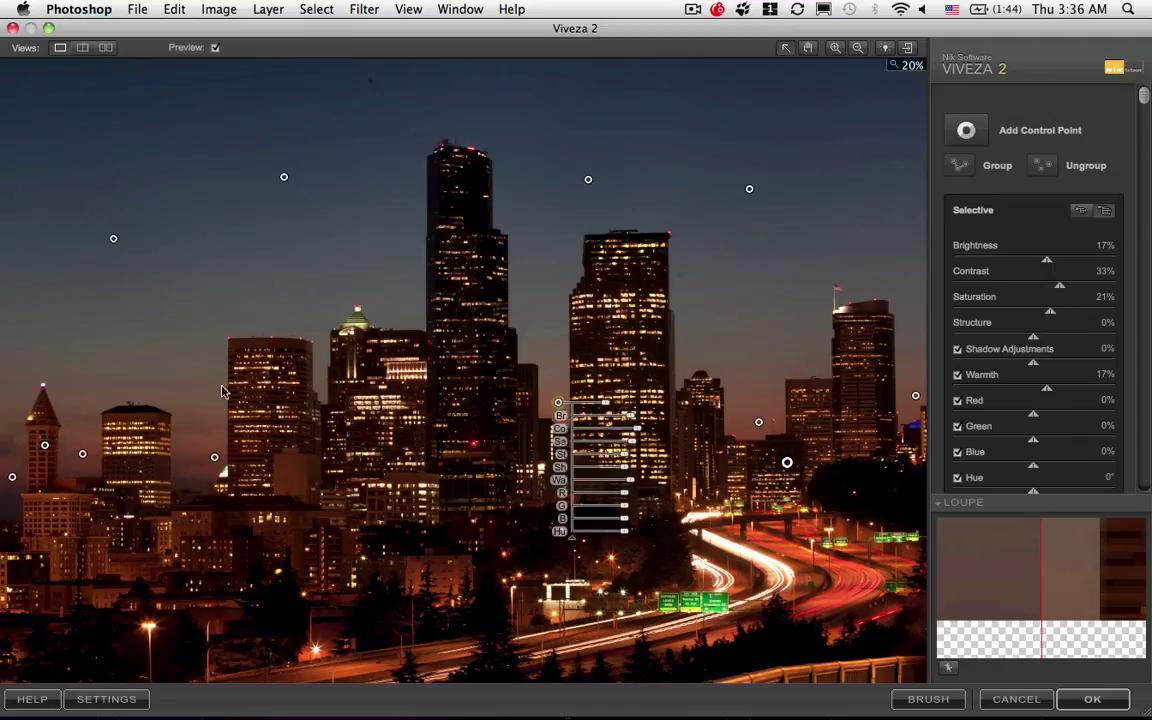
pyautogui.click(213, 49)
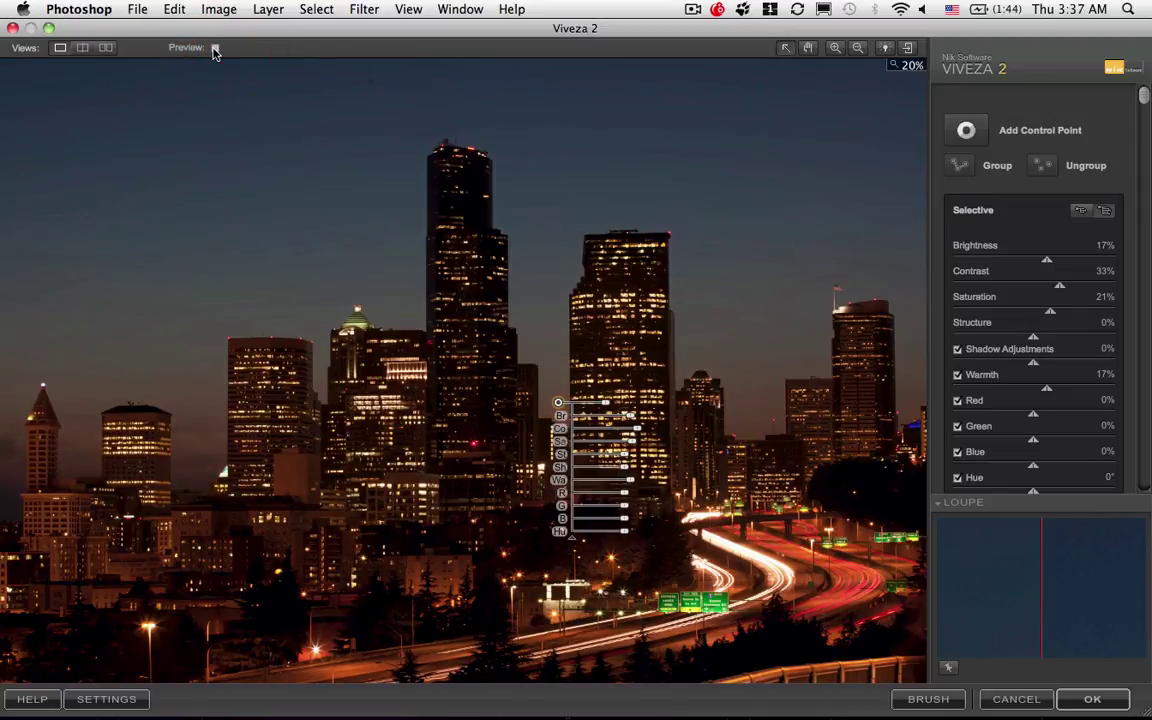
pyautogui.click(214, 49)
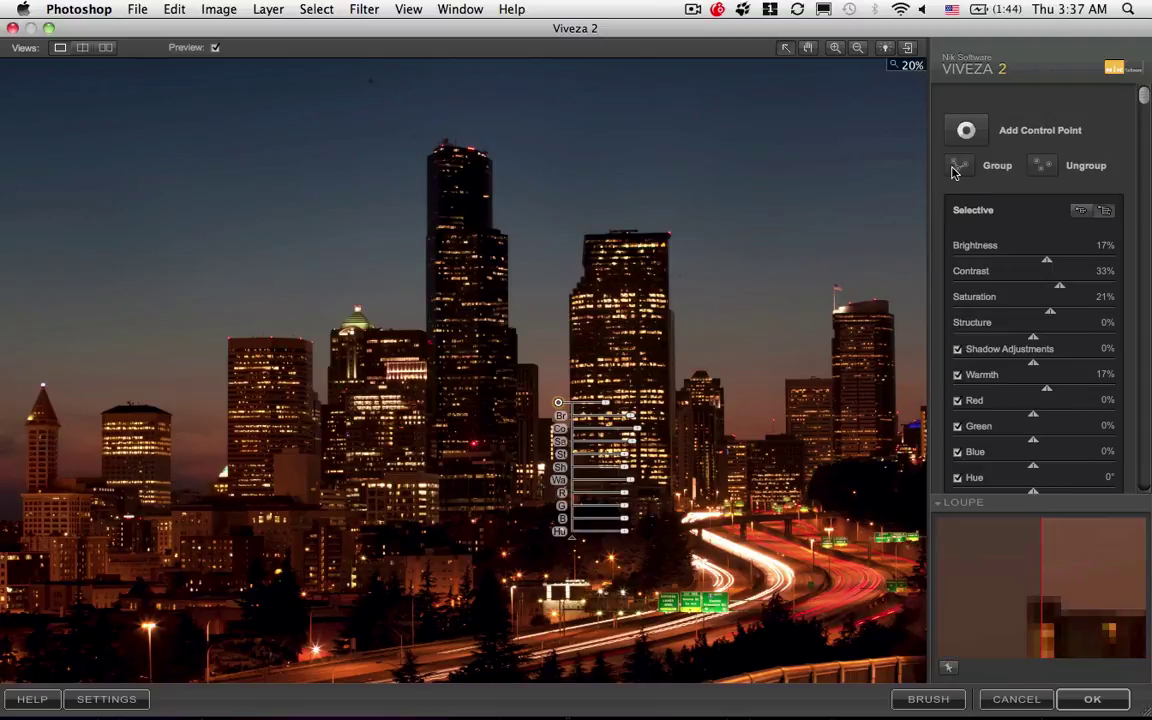
# Zoom in on the lower-right freeway and add a control point on the red light streaks.
pyautogui.click(835, 47)
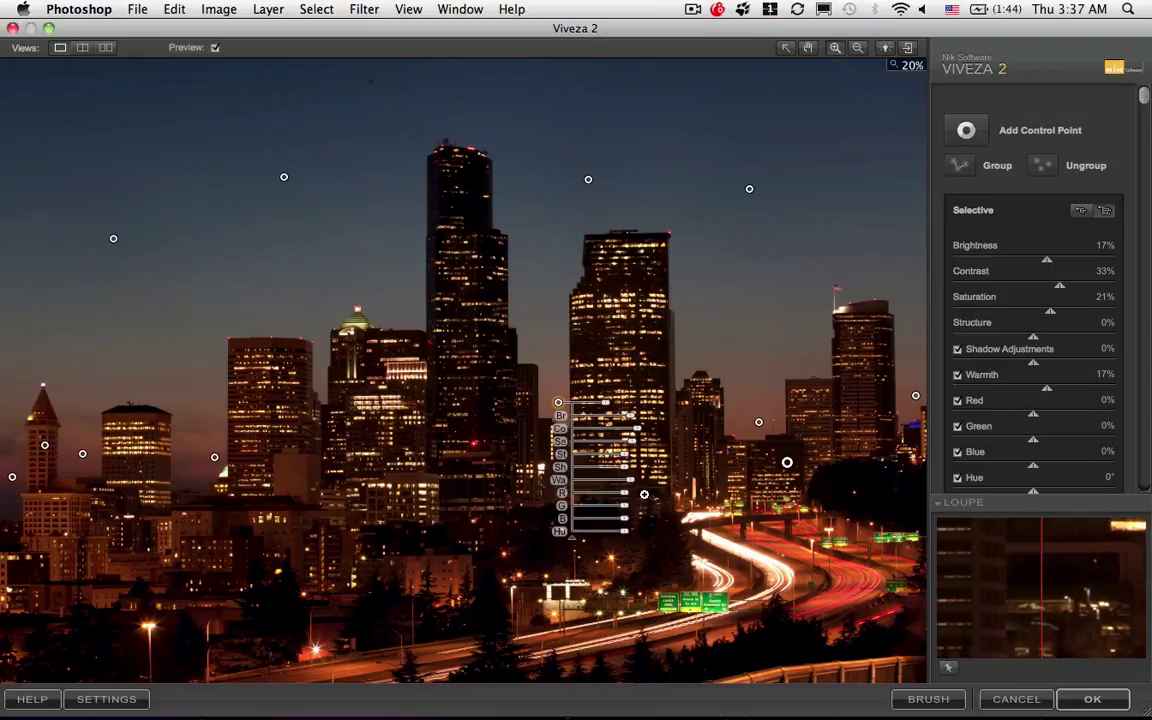
pyautogui.moveTo(644, 481); pyautogui.dragTo(916, 676)
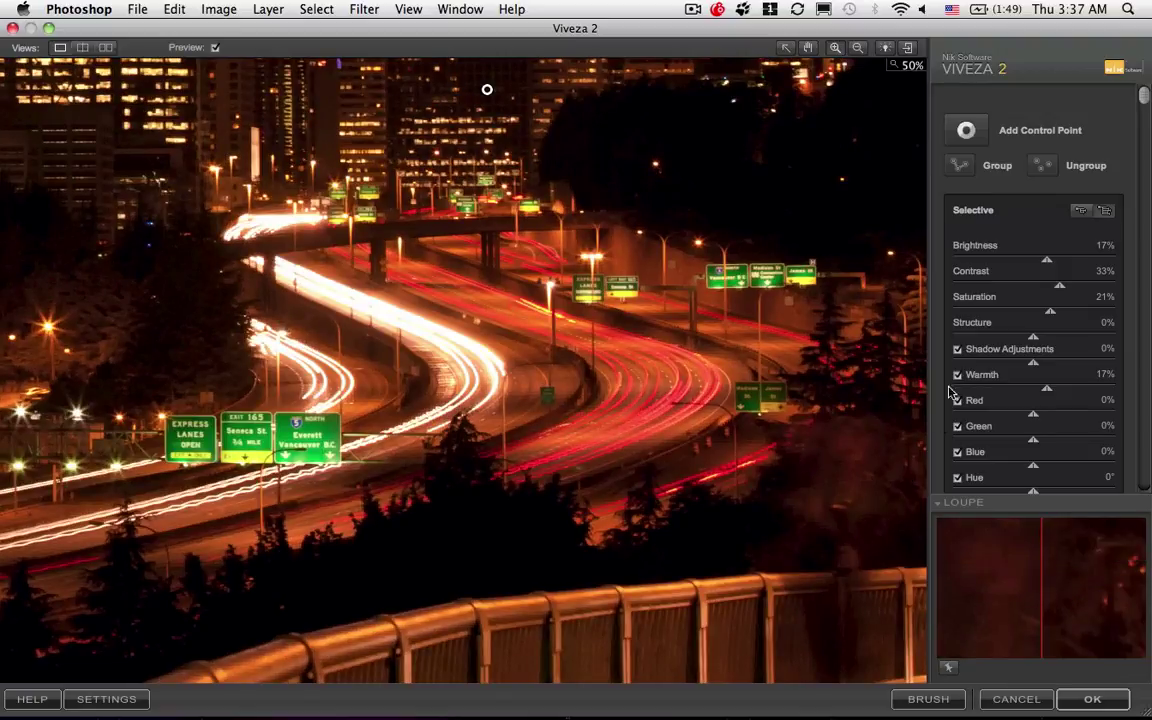
pyautogui.click(966, 136)
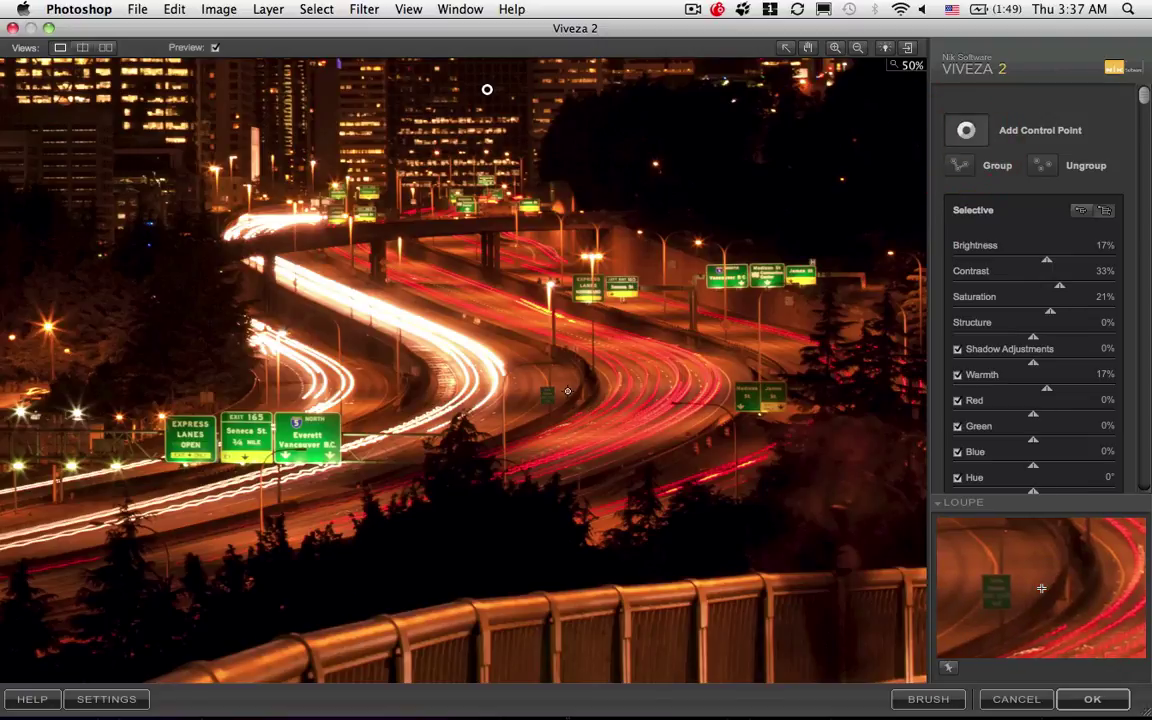
pyautogui.click(569, 397)
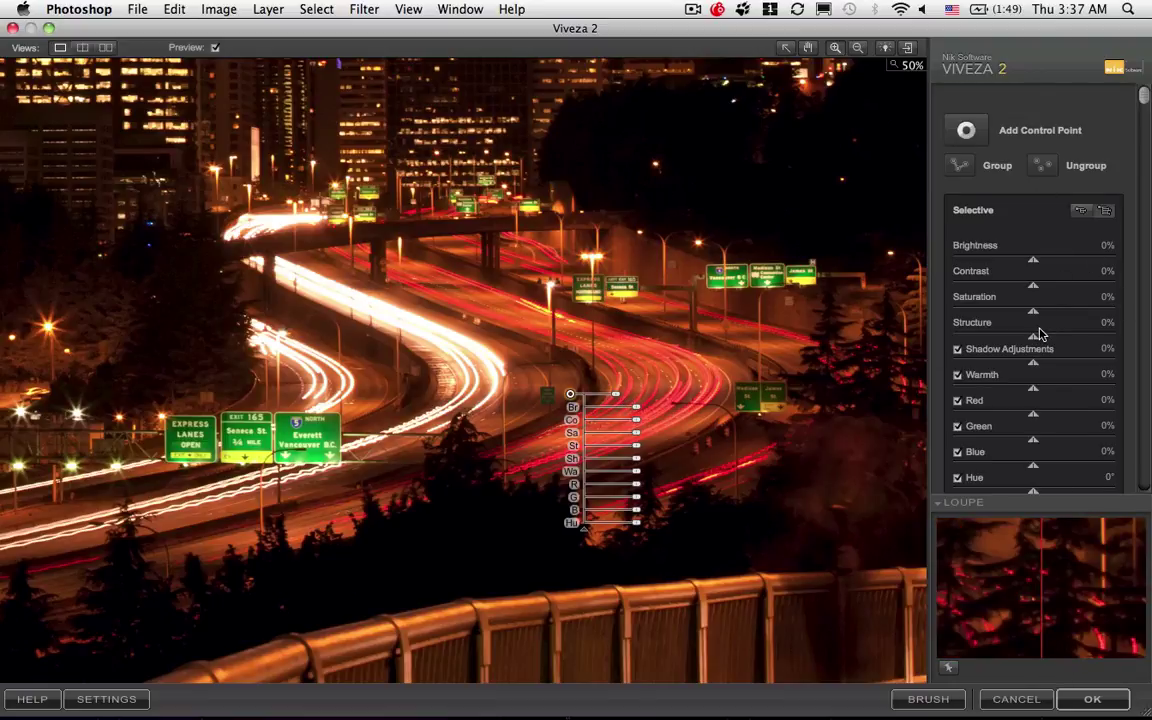
# Set the freeway point's Saturation to -66%, then add another point beside the right-hand green signs.
pyautogui.moveTo(1033, 316); pyautogui.dragTo(982, 314)
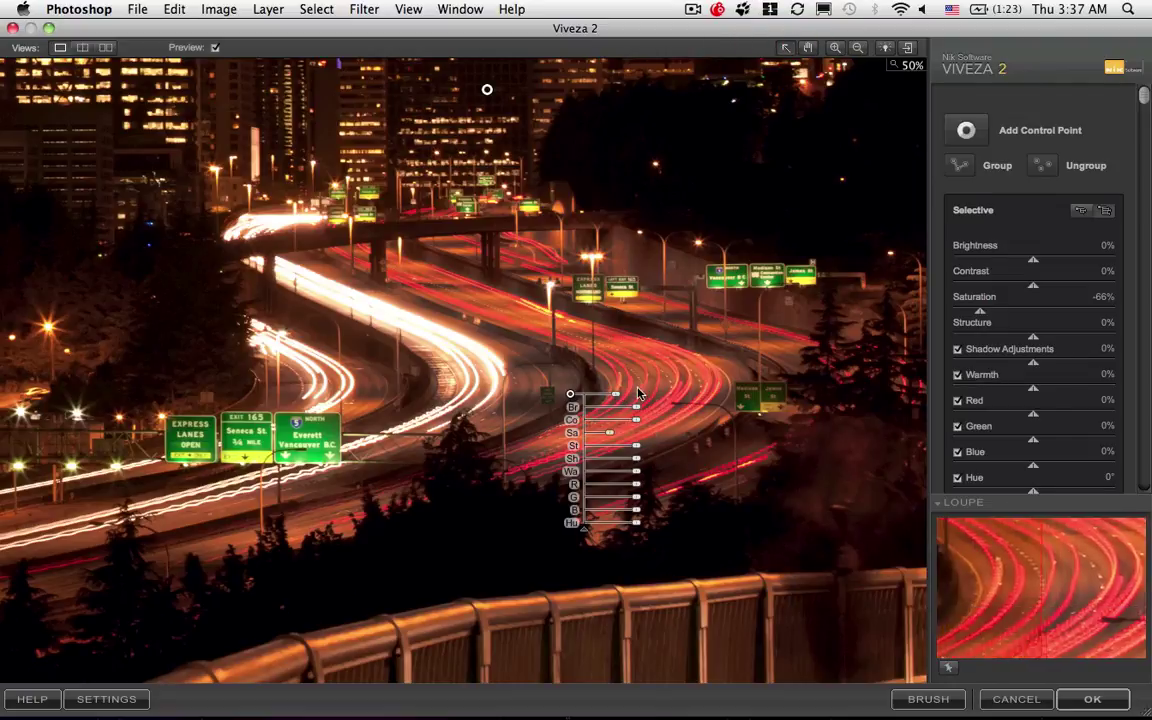
pyautogui.moveTo(617, 399); pyautogui.dragTo(617, 399)
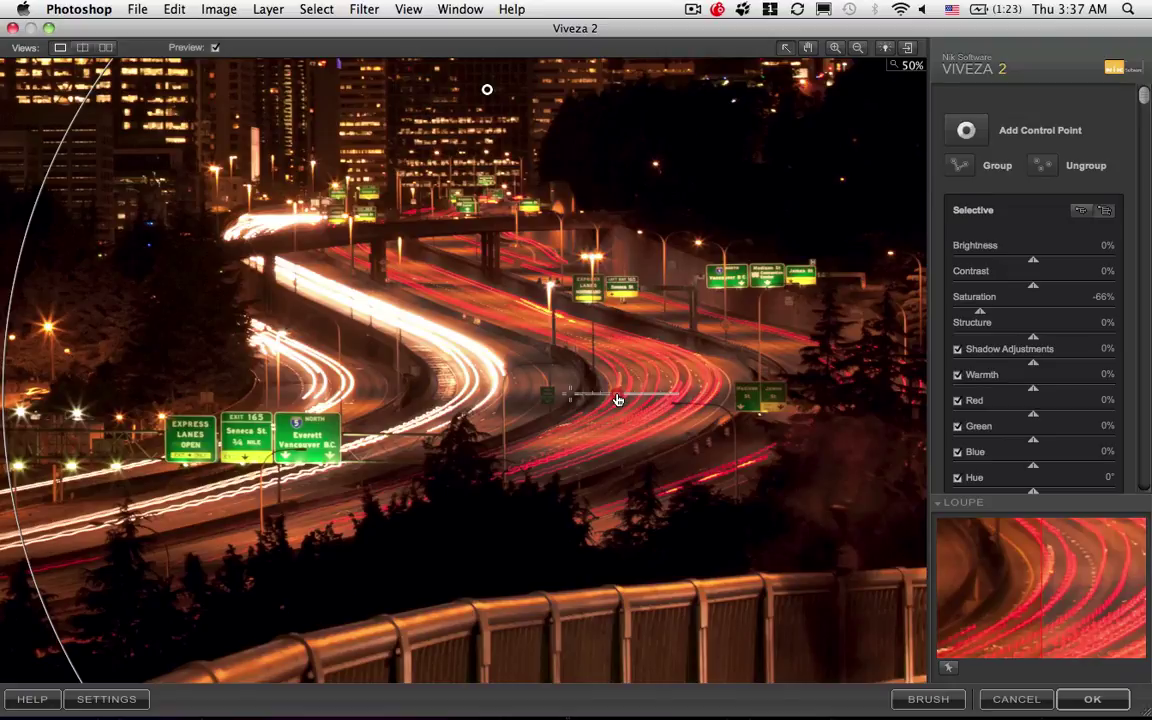
pyautogui.moveTo(617, 399); pyautogui.dragTo(617, 399)
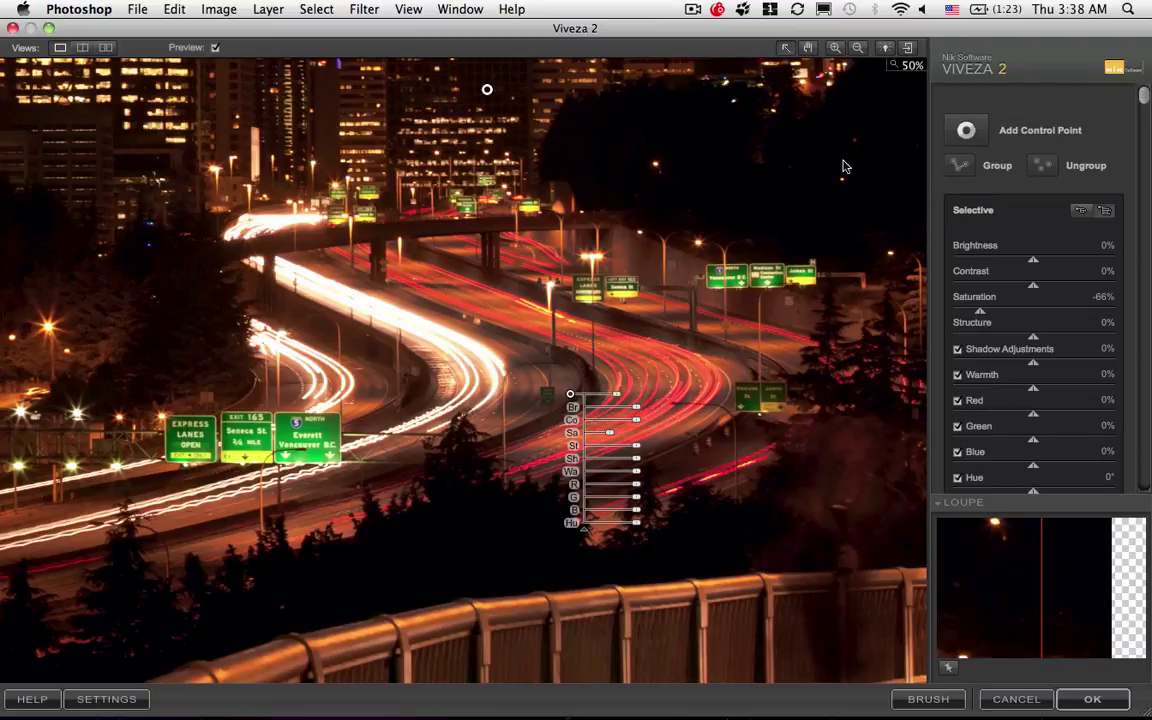
pyautogui.click(968, 134)
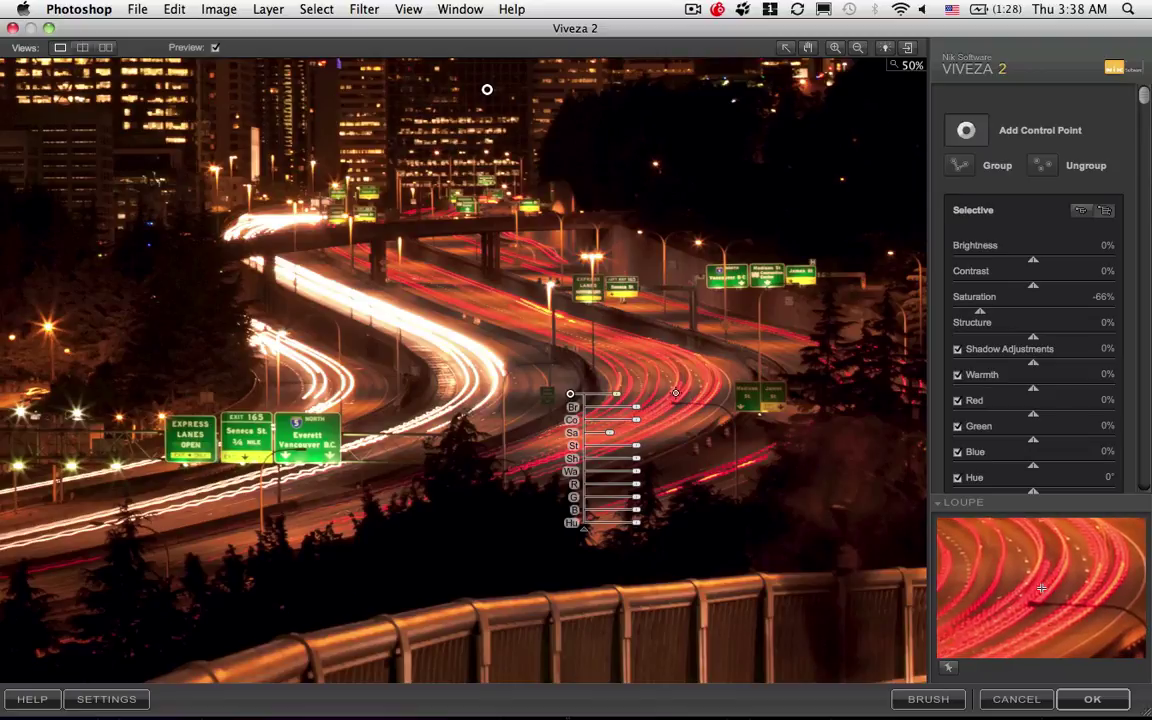
pyautogui.click(677, 395)
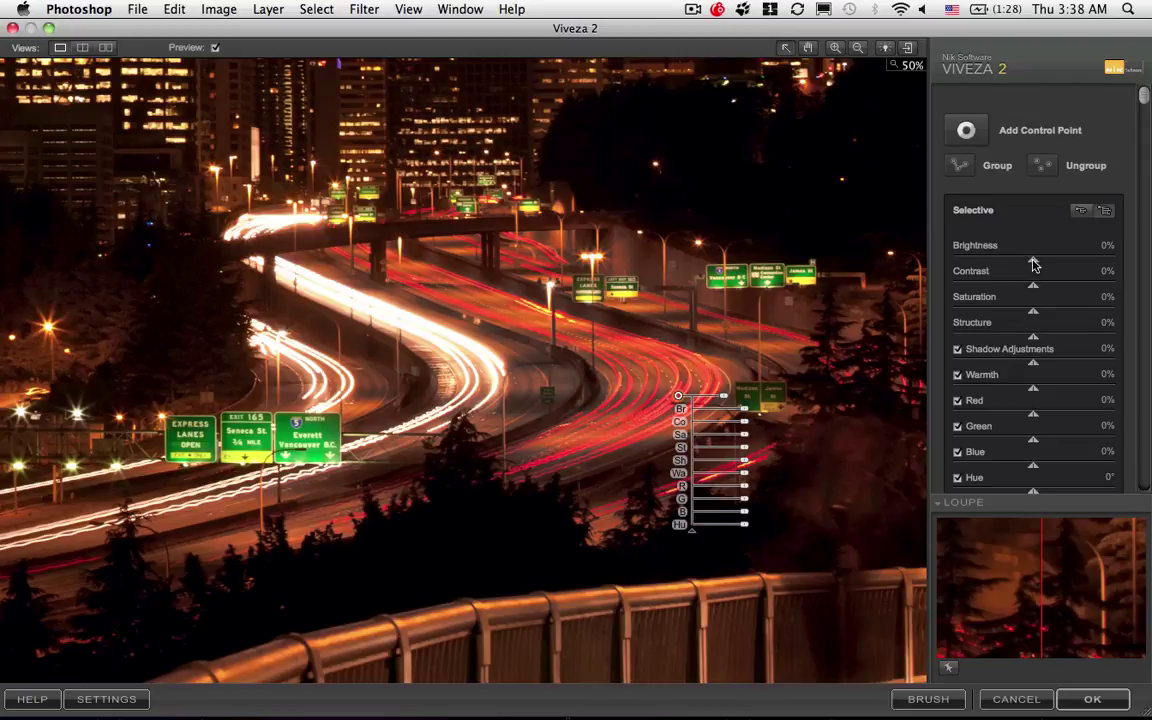
# Give the sign point Brightness -26%, Contrast 22% and Structure 34%, and adjust its size.
pyautogui.moveTo(1033, 262)
pyautogui.mouseDown()
pyautogui.moveTo(1005, 262)
pyautogui.moveTo(1053, 264)
pyautogui.moveTo(1013, 268)
pyautogui.mouseUp()
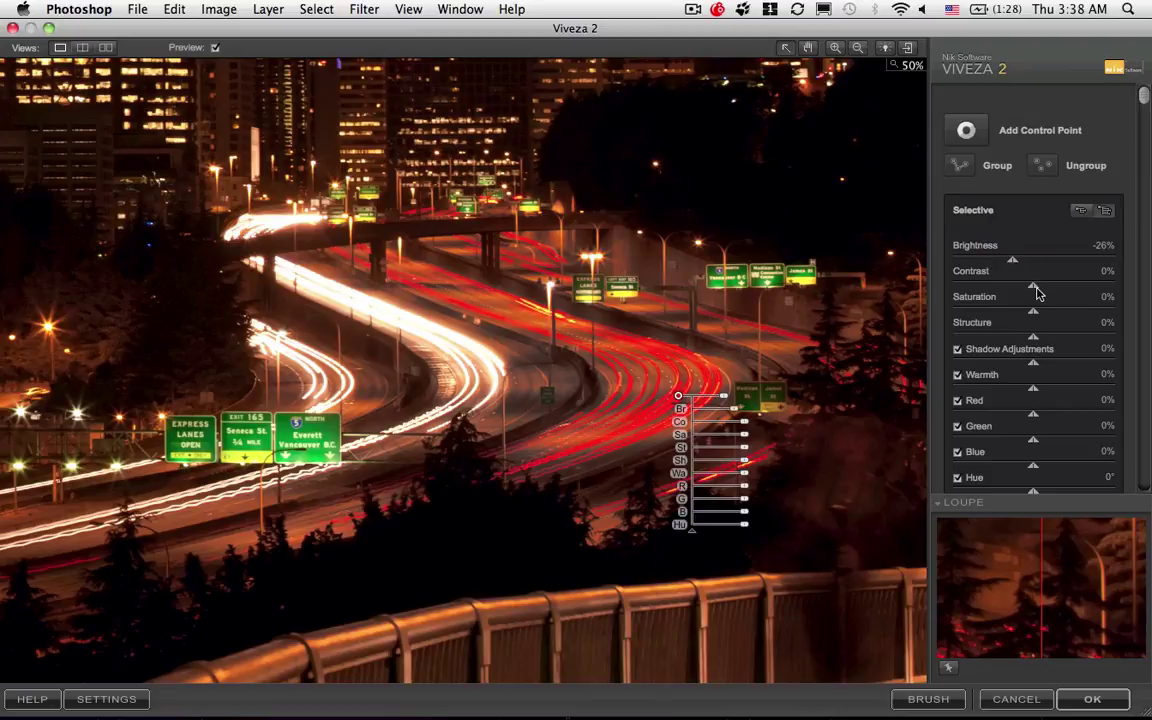
pyautogui.moveTo(1035, 291); pyautogui.dragTo(1055, 291)
pyautogui.moveTo(1033, 340); pyautogui.dragTo(1062, 342)
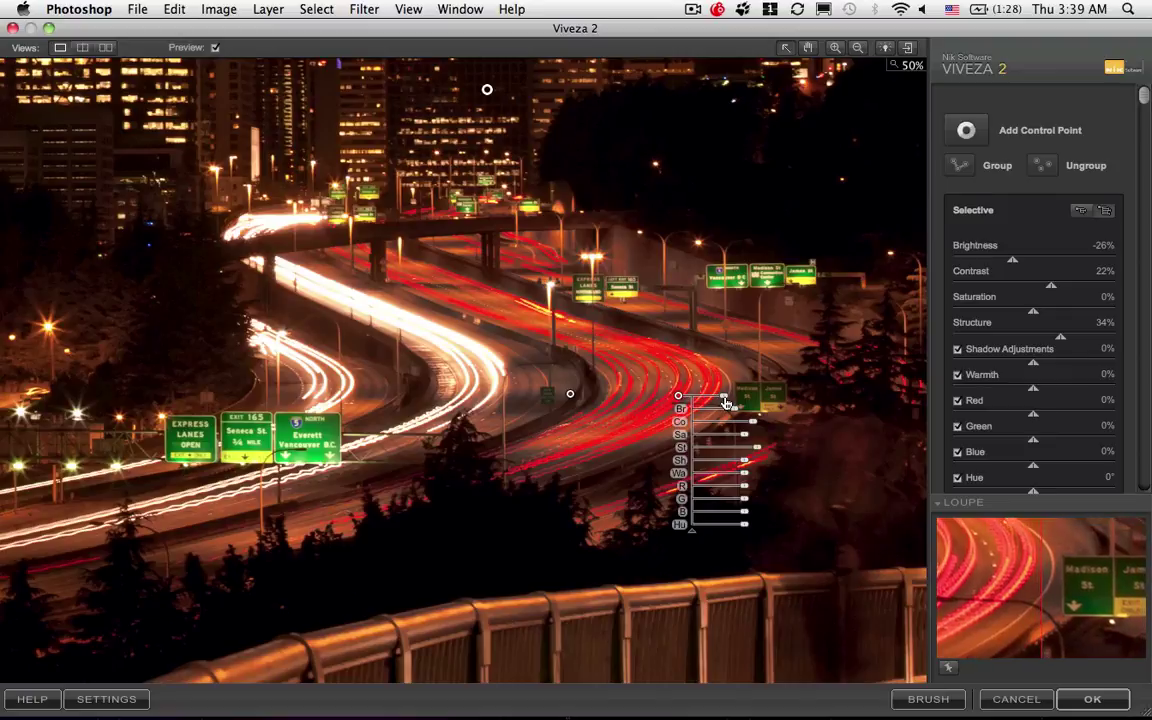
pyautogui.moveTo(722, 396)
pyautogui.mouseDown()
pyautogui.moveTo(708, 403)
pyautogui.moveTo(722, 403)
pyautogui.mouseUp()
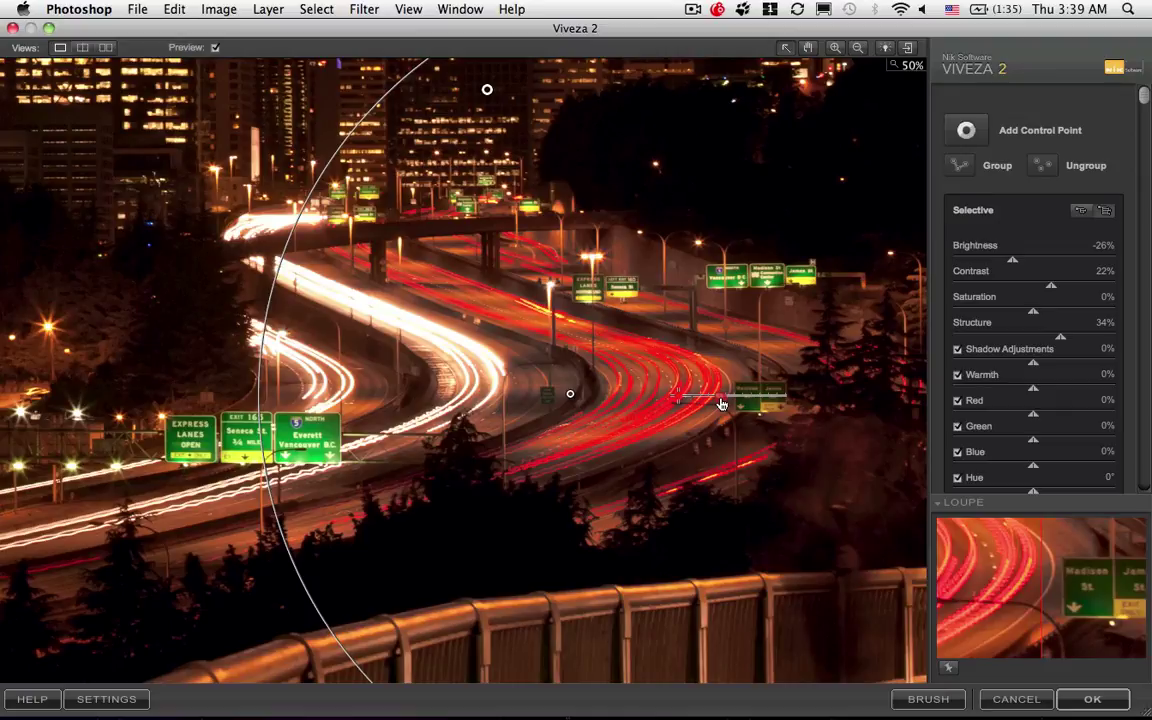
pyautogui.moveTo(722, 403); pyautogui.dragTo(722, 403)
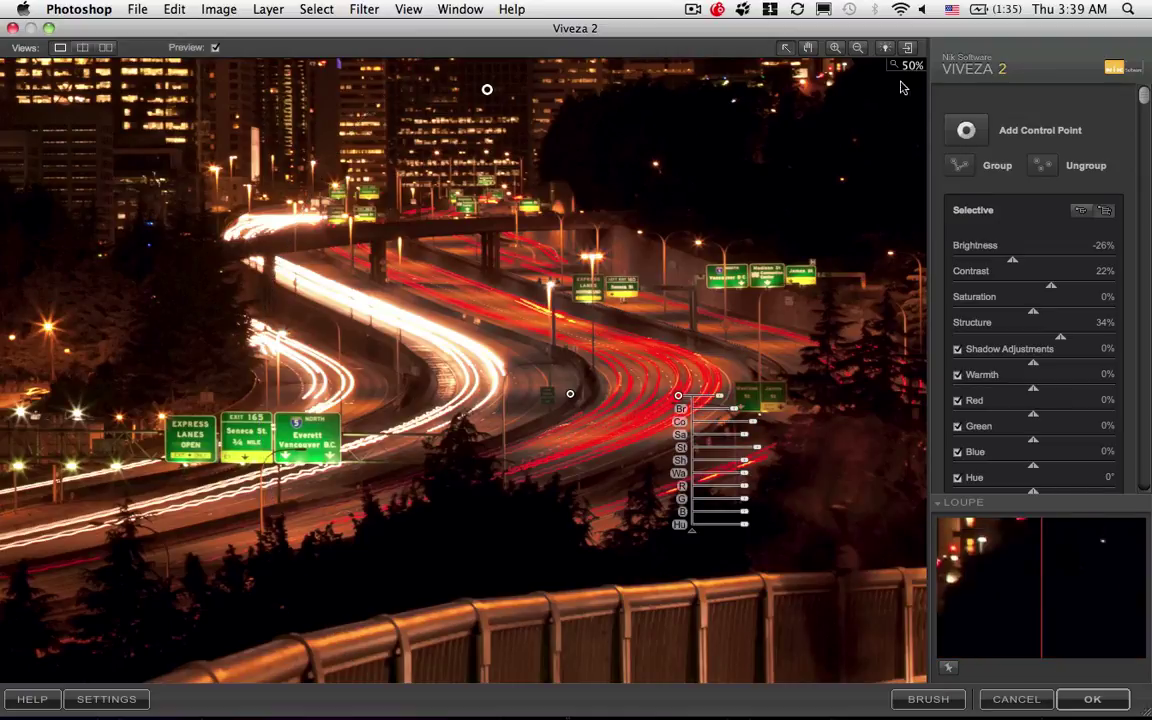
# Zoom the preview out to 33%.
pyautogui.click(857, 49)
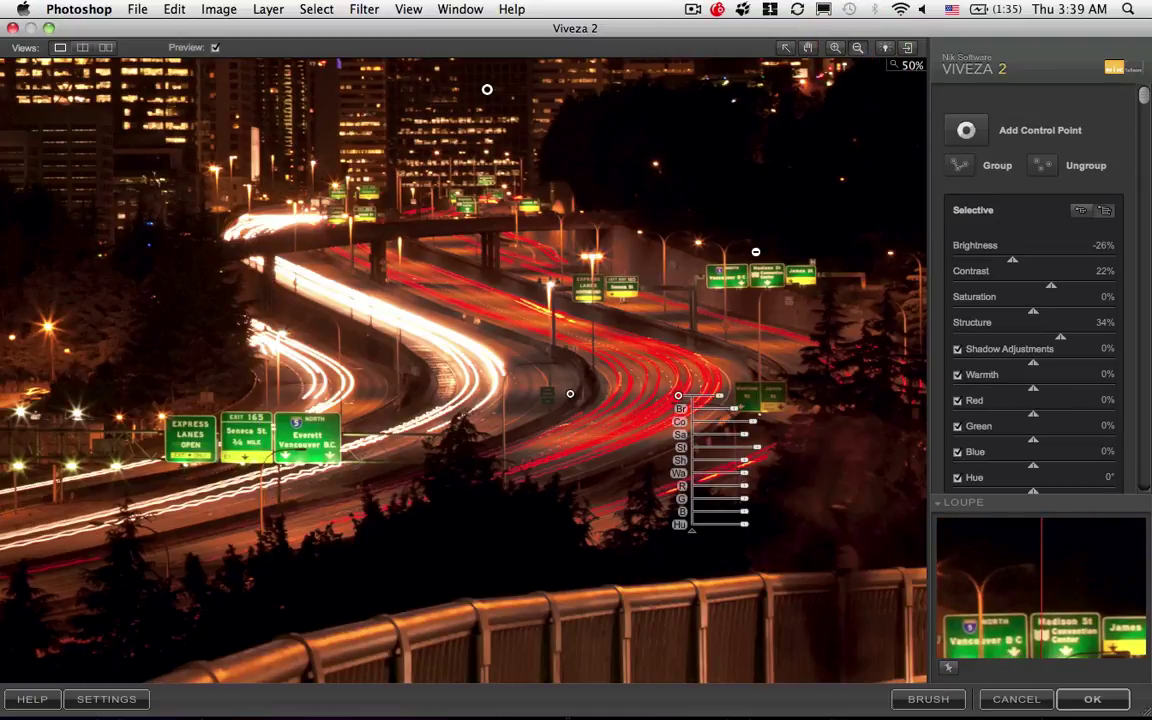
pyautogui.press('super')
pyautogui.keyDown('super'); pyautogui.click(760, 267); pyautogui.keyUp('super')
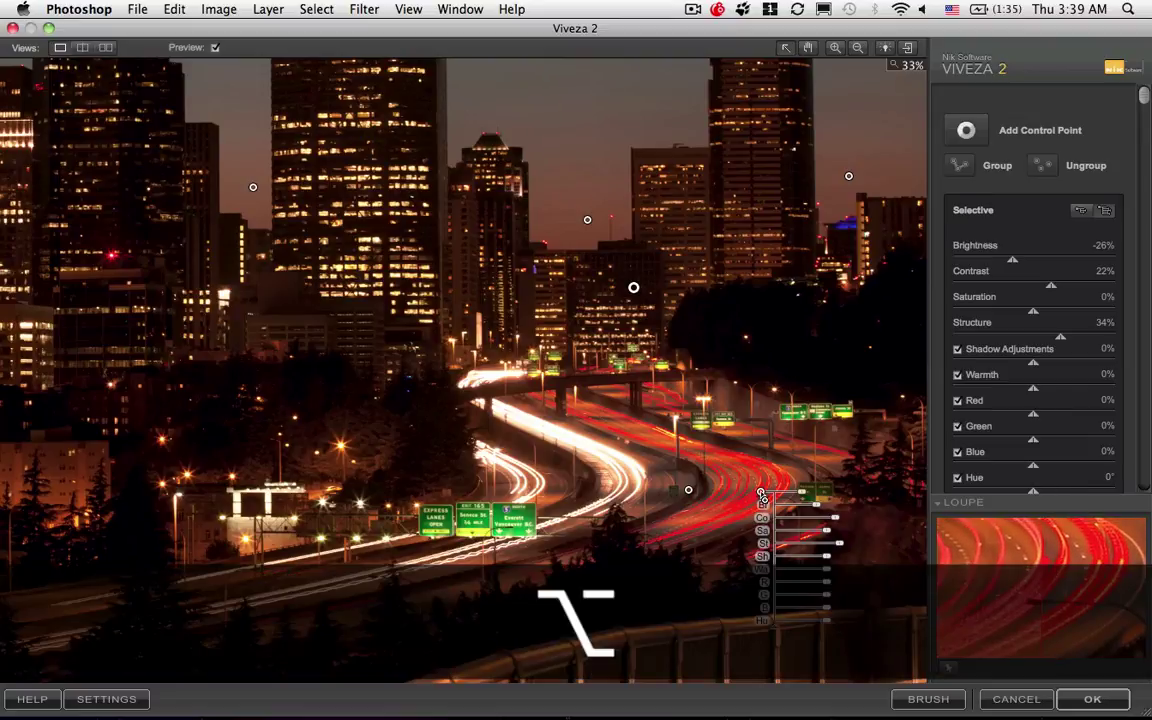
# Option-drag control points into the lower-left foreground, leaving a copy there with -66% saturation.
pyautogui.moveTo(761, 494); pyautogui.dragTo(345, 606)
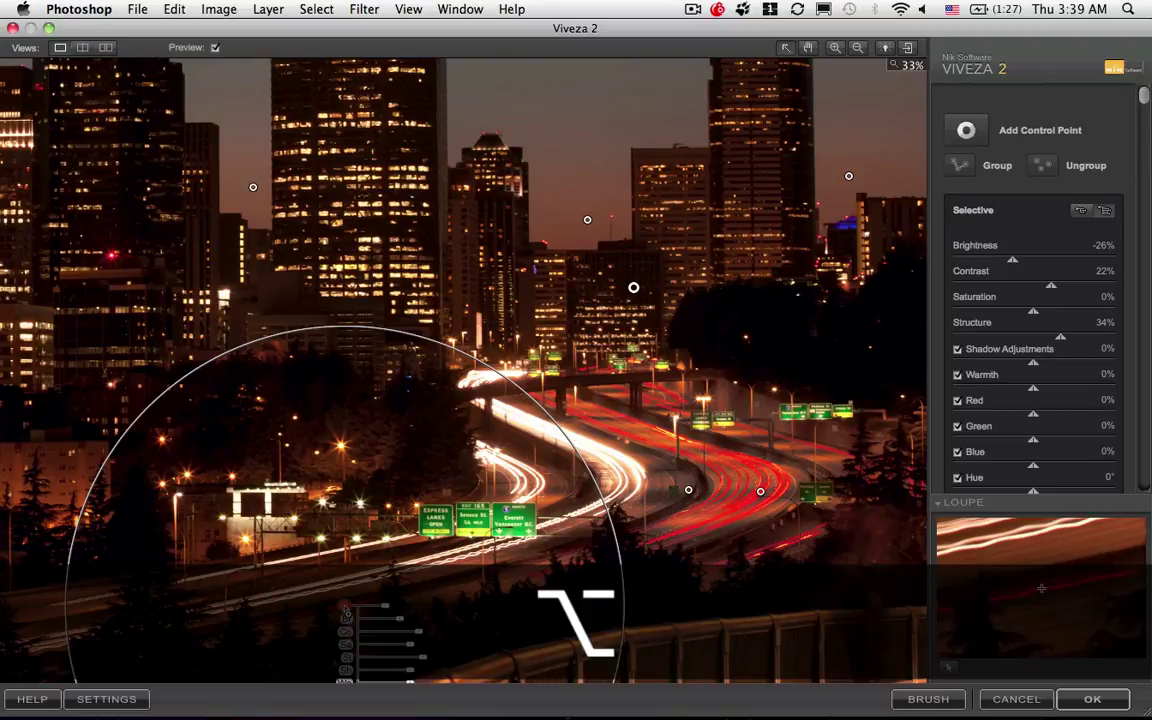
pyautogui.moveTo(345, 608); pyautogui.dragTo(344, 607)
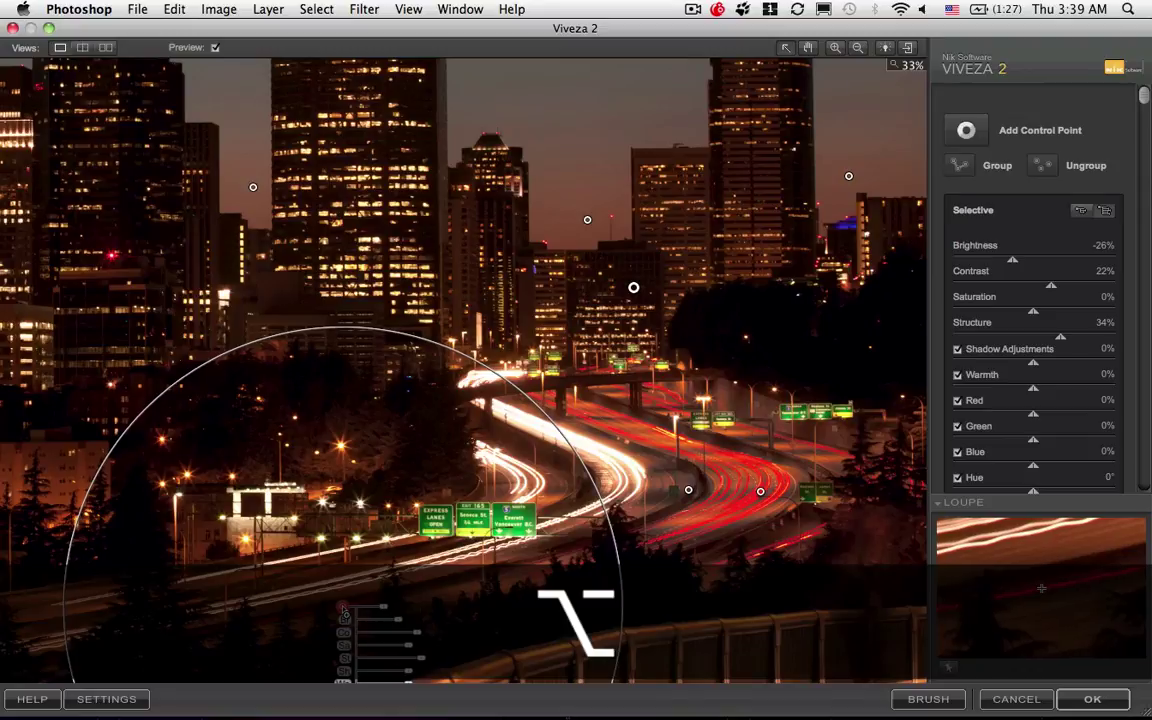
pyautogui.moveTo(344, 607); pyautogui.dragTo(343, 607)
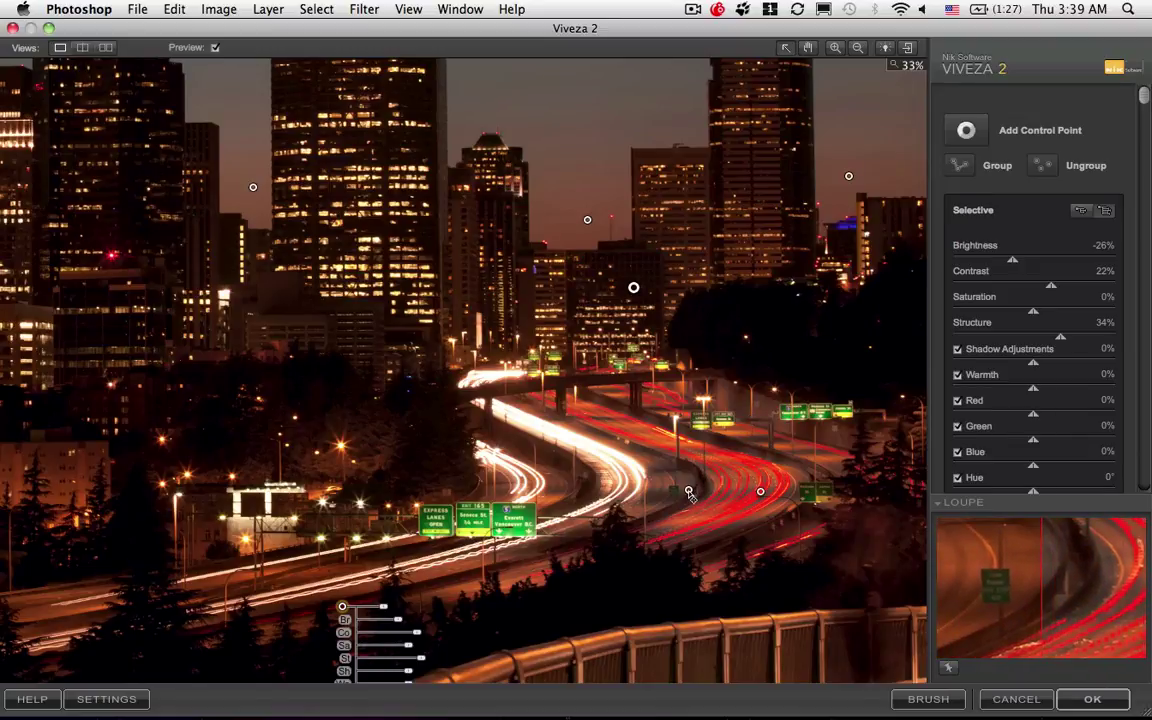
pyautogui.moveTo(688, 492); pyautogui.dragTo(342, 606)
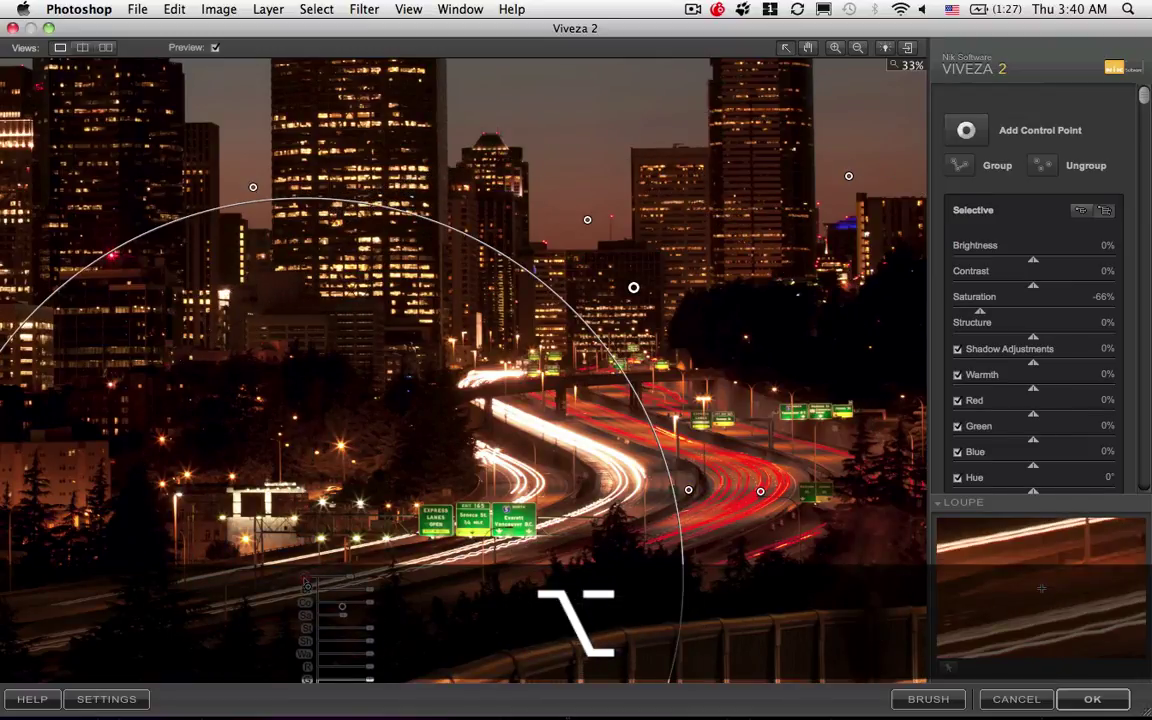
pyautogui.moveTo(305, 583); pyautogui.dragTo(300, 578)
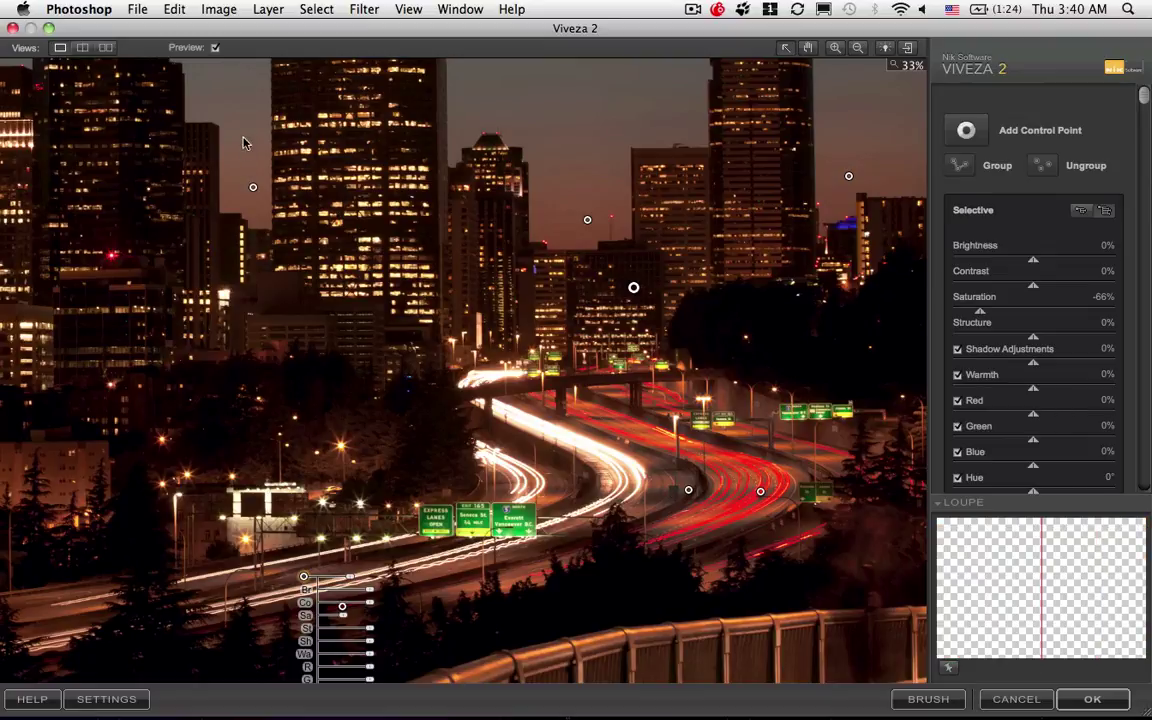
# View the edit beside the original, then zoom onto the curving highway and green signs.
pyautogui.click(105, 50)
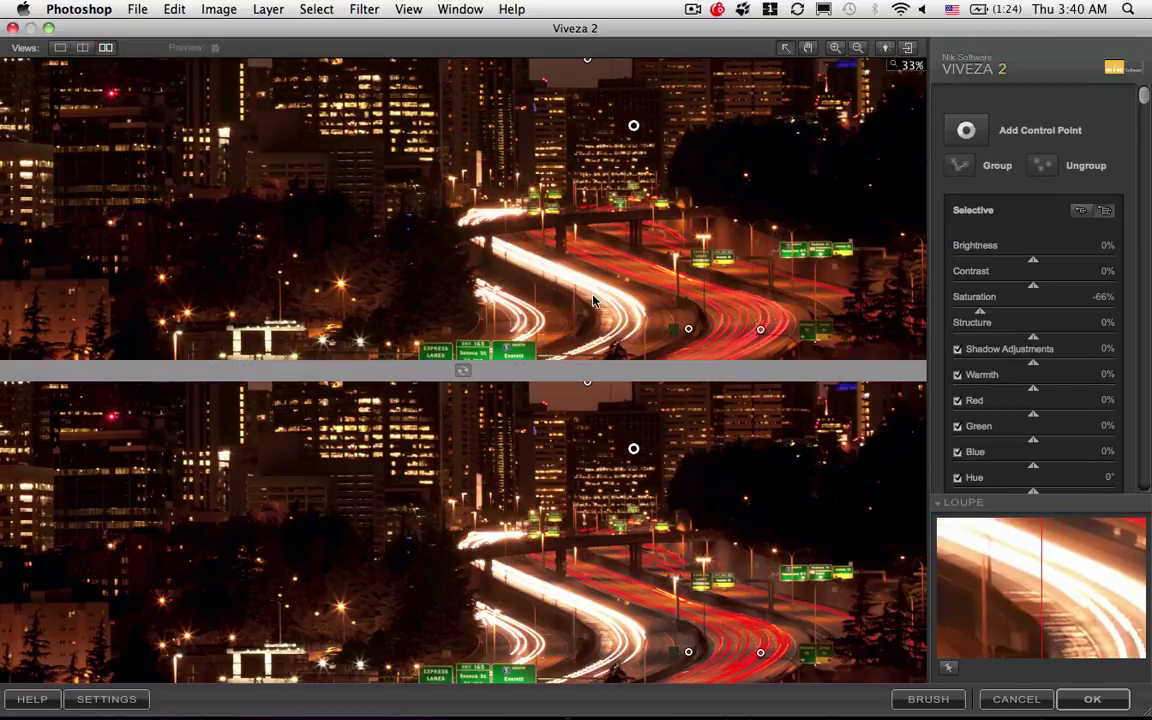
pyautogui.moveTo(605, 241); pyautogui.dragTo(617, 121)
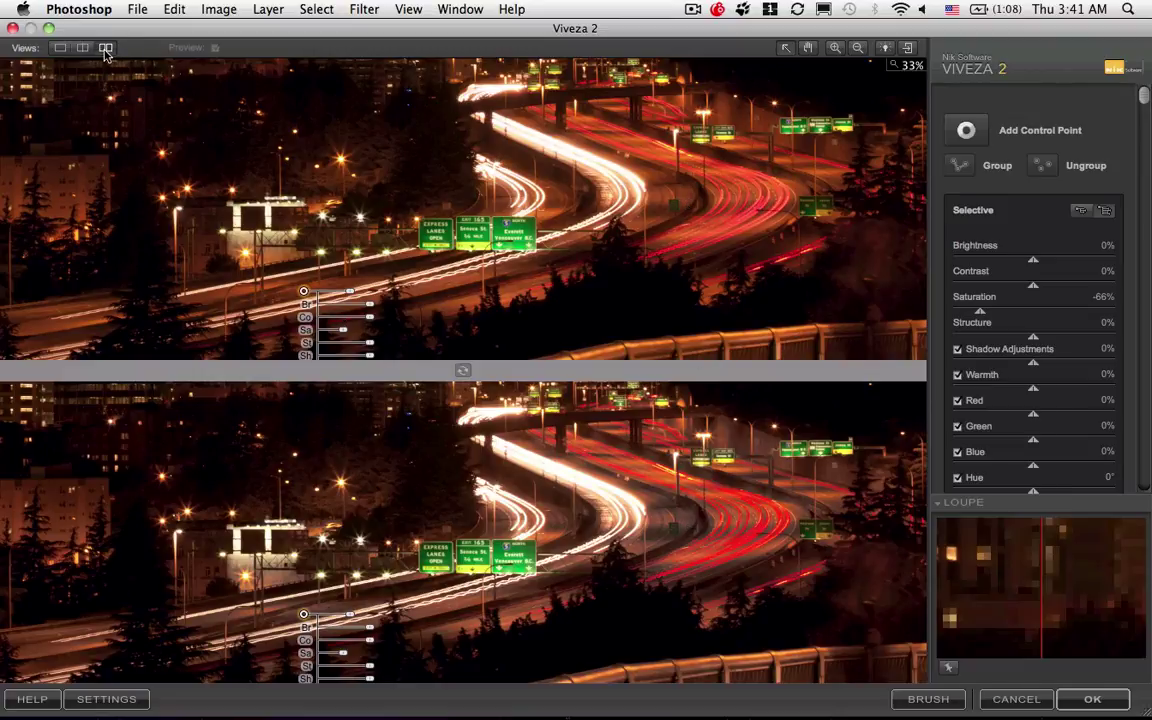
pyautogui.click(60, 47)
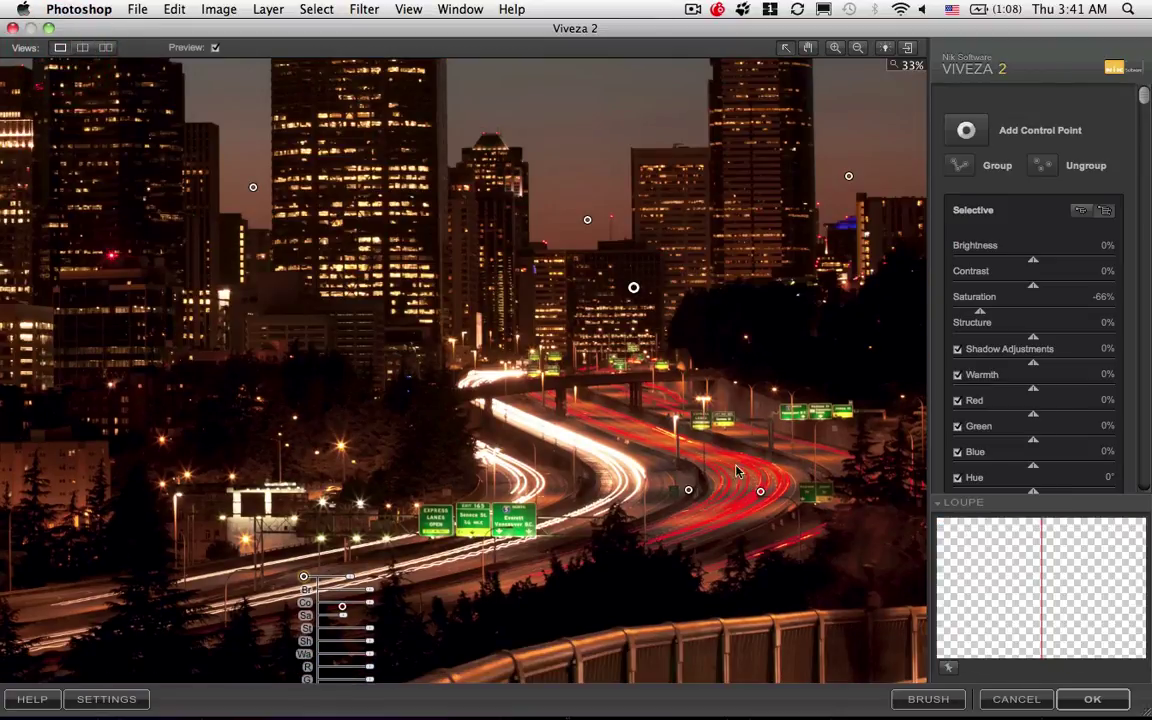
pyautogui.click(835, 47)
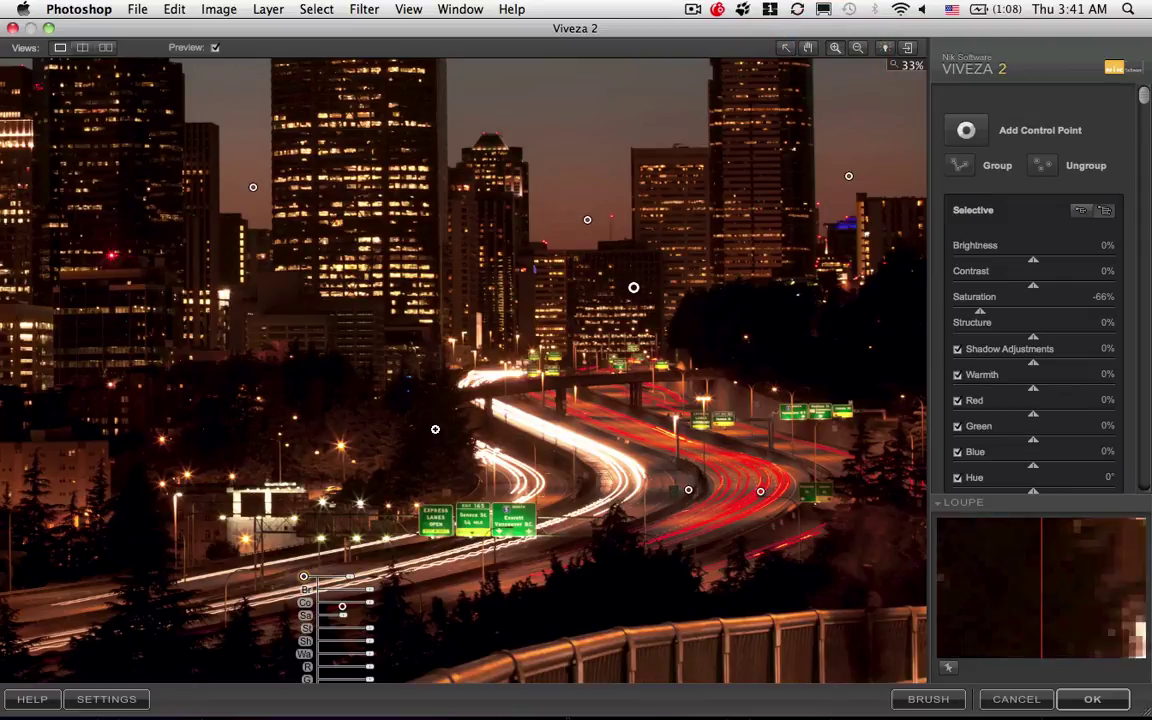
pyautogui.moveTo(371, 370); pyautogui.dragTo(890, 606)
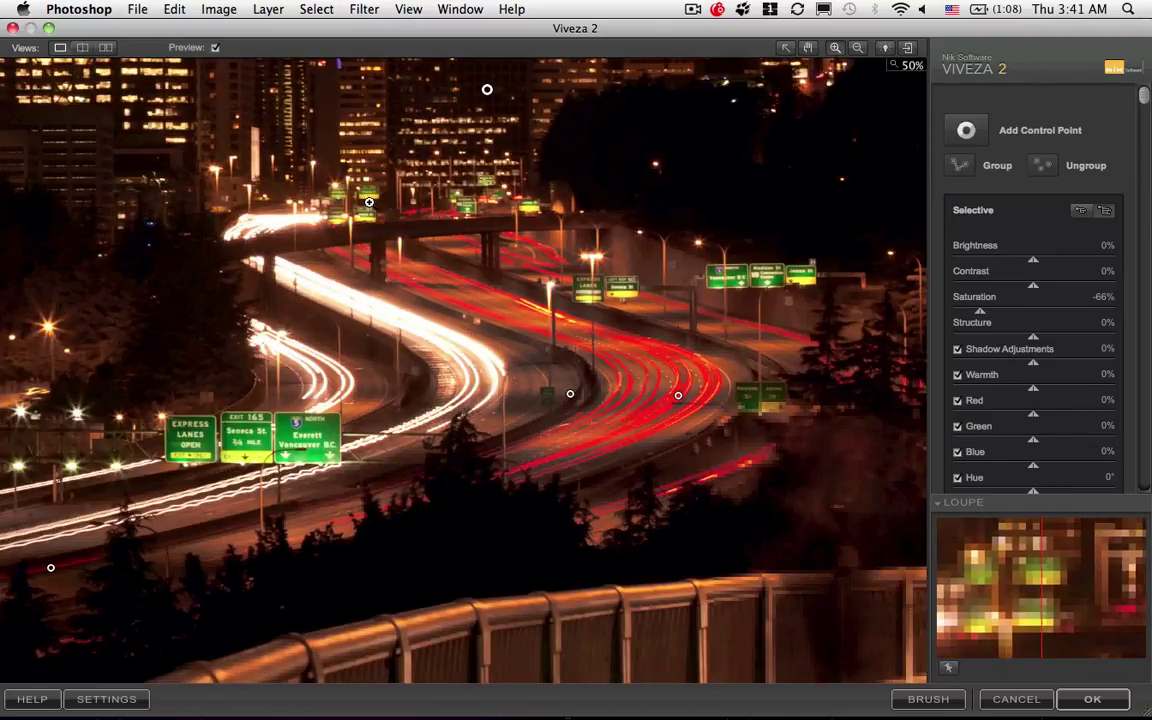
# Place a new control point on the green Vancouver B.C. overhead sign.
pyautogui.click(969, 133)
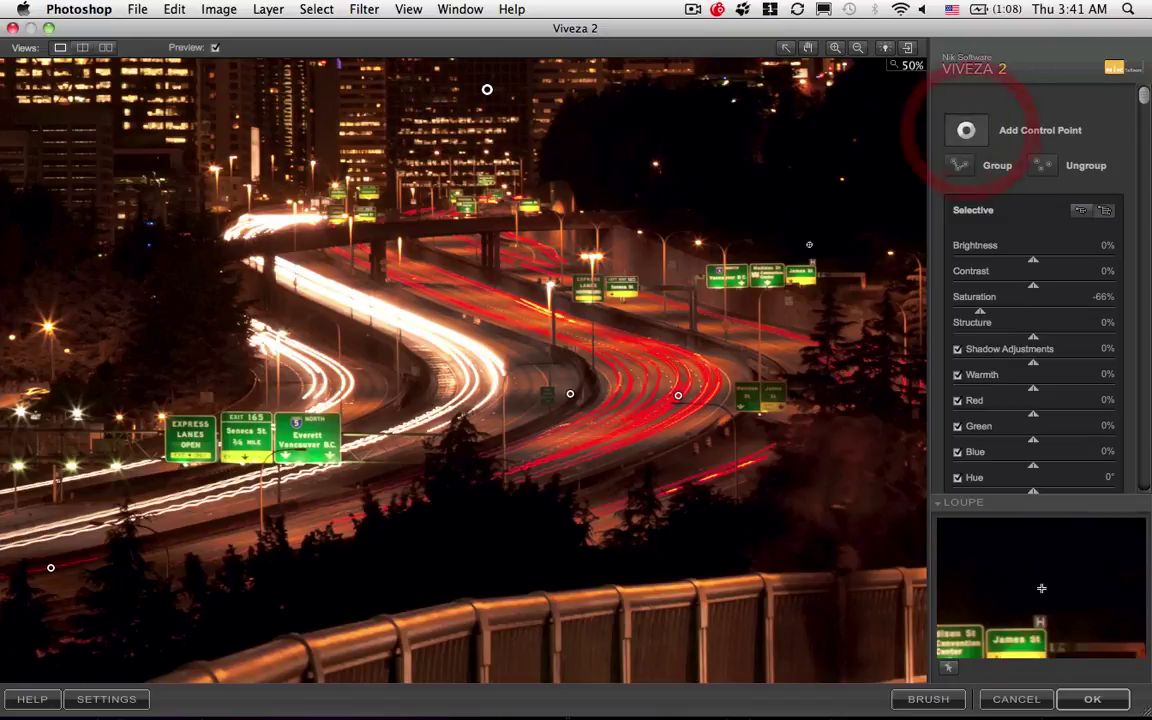
pyautogui.click(732, 271)
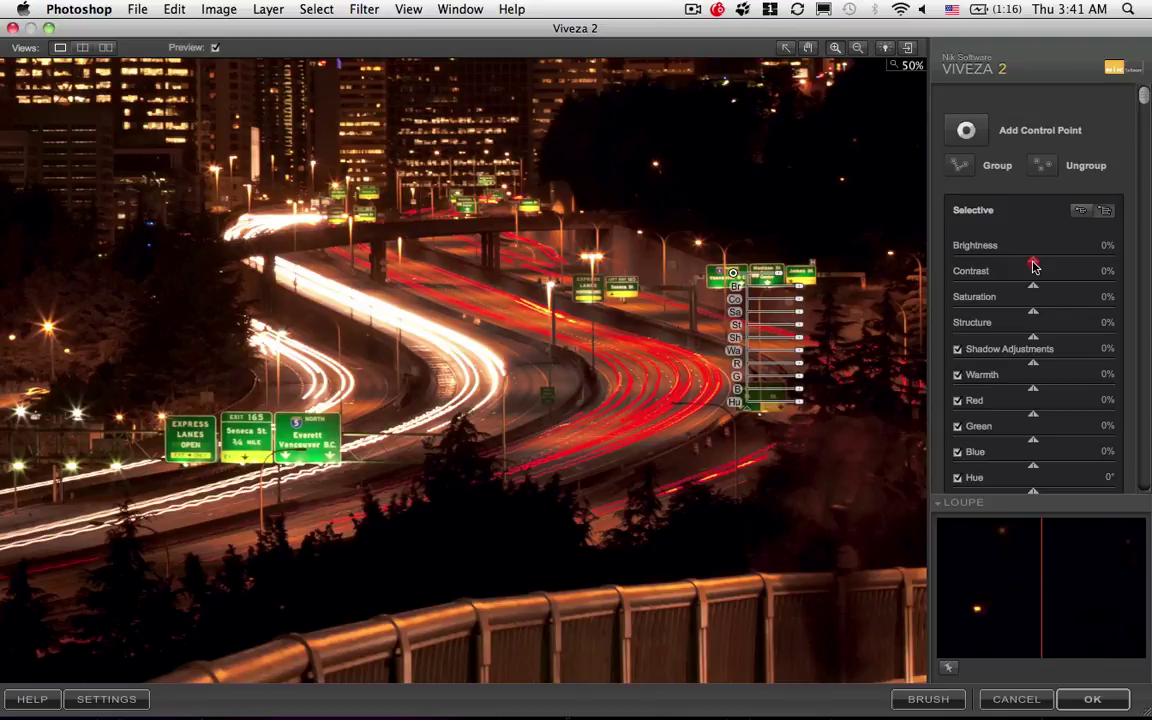
# Lower the sign control point's brightness to -57%.
pyautogui.moveTo(1033, 262); pyautogui.dragTo(985, 265)
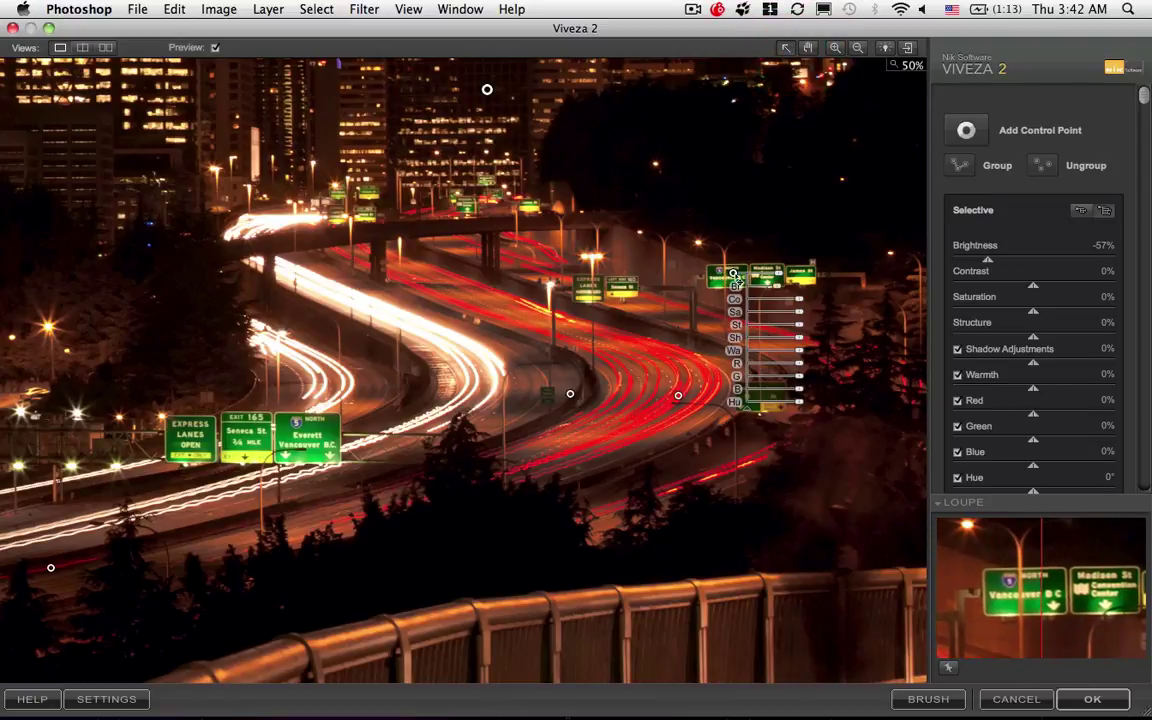
# Nudge the sign control point down-left and back onto the Vancouver B.C. sign.
pyautogui.moveTo(735, 276); pyautogui.dragTo(723, 289)
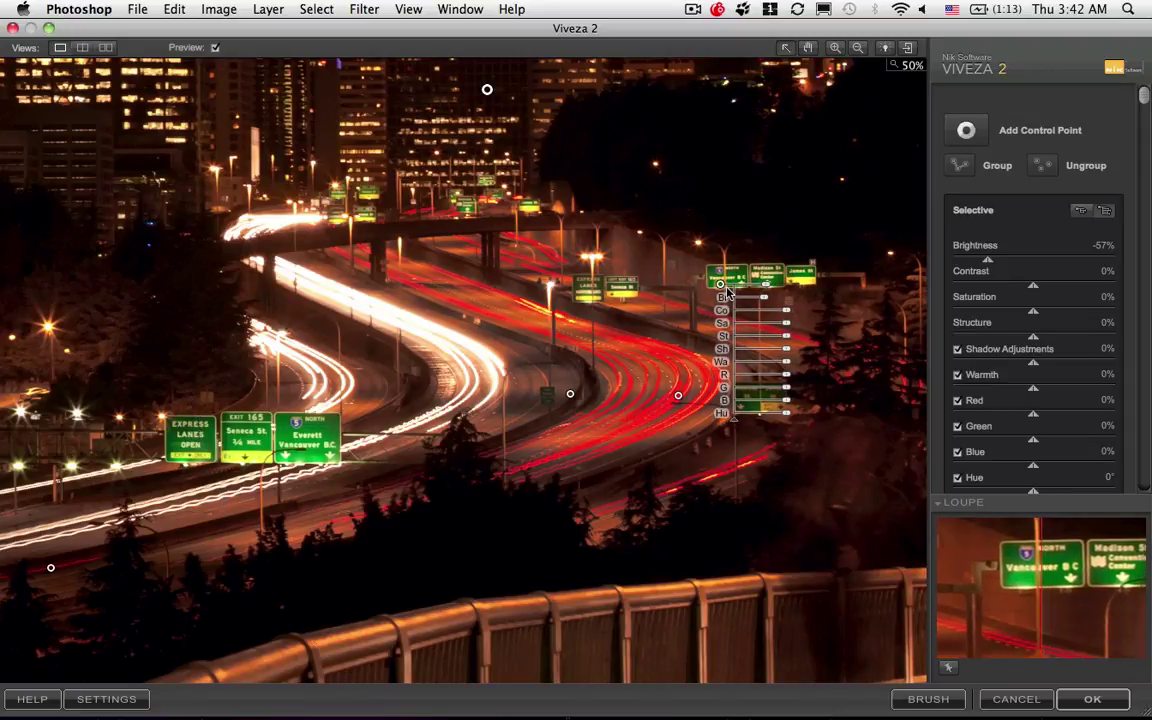
pyautogui.moveTo(721, 285)
pyautogui.mouseDown()
pyautogui.moveTo(735, 280)
pyautogui.moveTo(716, 289)
pyautogui.mouseUp()
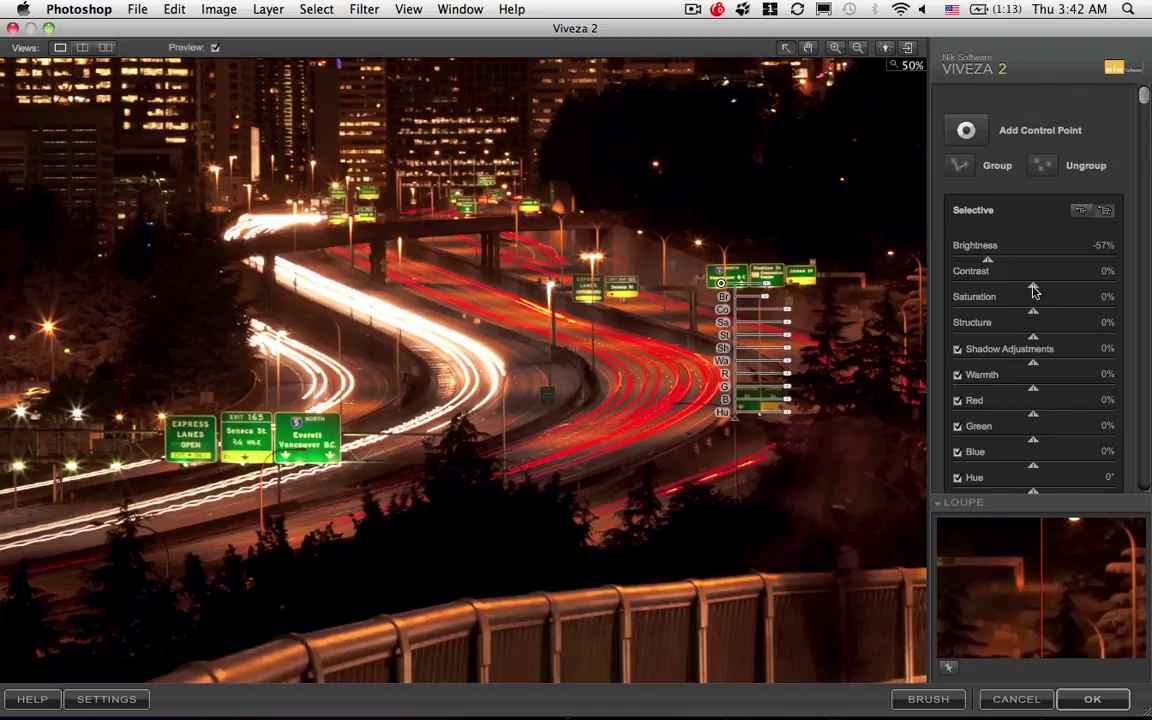
# Give the sign control point 22% contrast and 35% structure.
pyautogui.moveTo(1033, 291); pyautogui.dragTo(1056, 289)
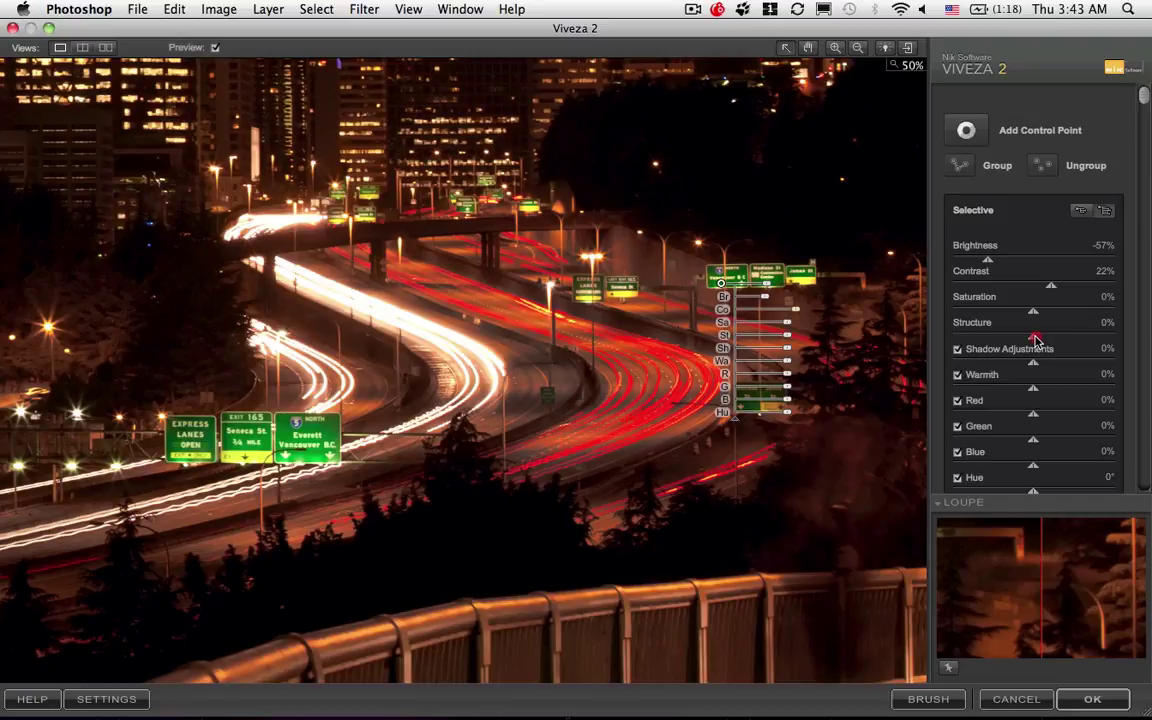
pyautogui.moveTo(1036, 338); pyautogui.dragTo(1062, 335)
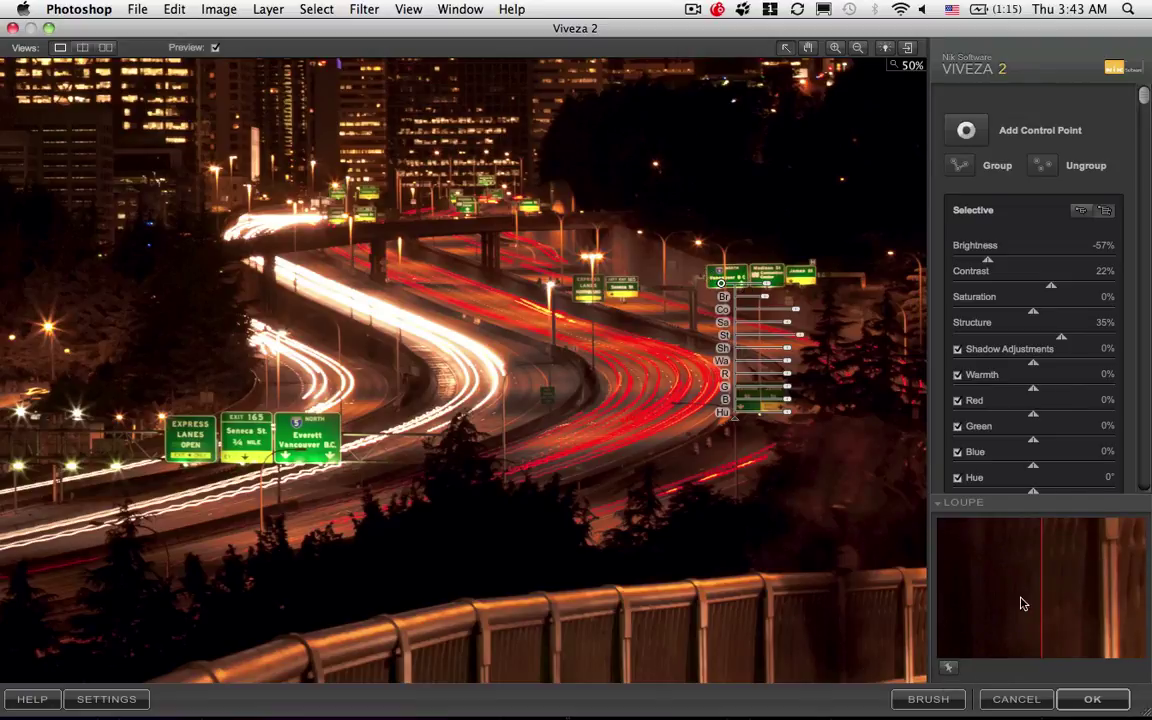
# Unpin the loupe, inspect the signs, and trial a stronger structure before keeping 35%.
pyautogui.click(951, 671)
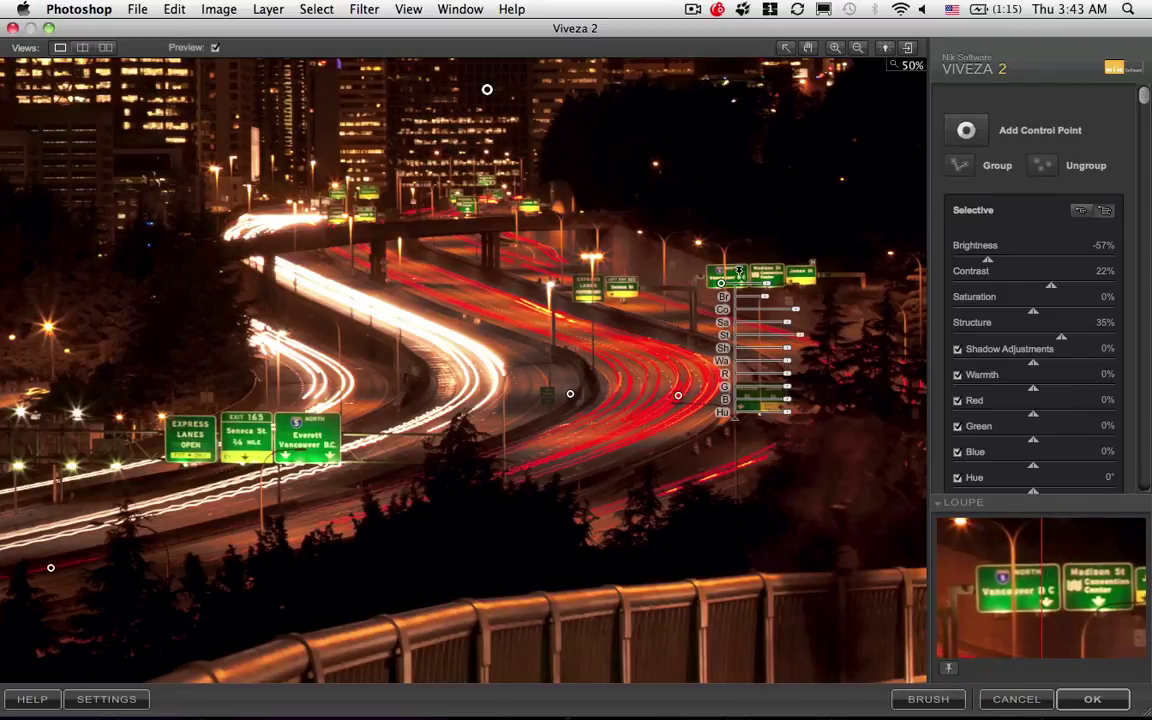
pyautogui.click(738, 277)
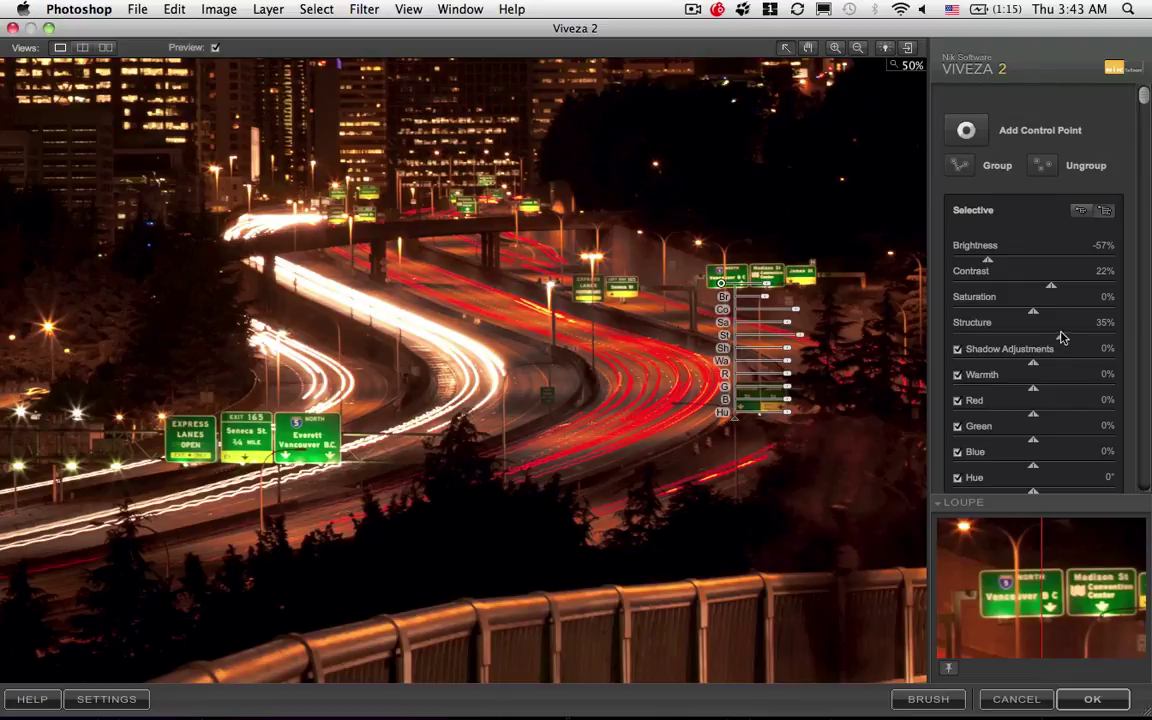
pyautogui.moveTo(1062, 342); pyautogui.dragTo(1098, 338)
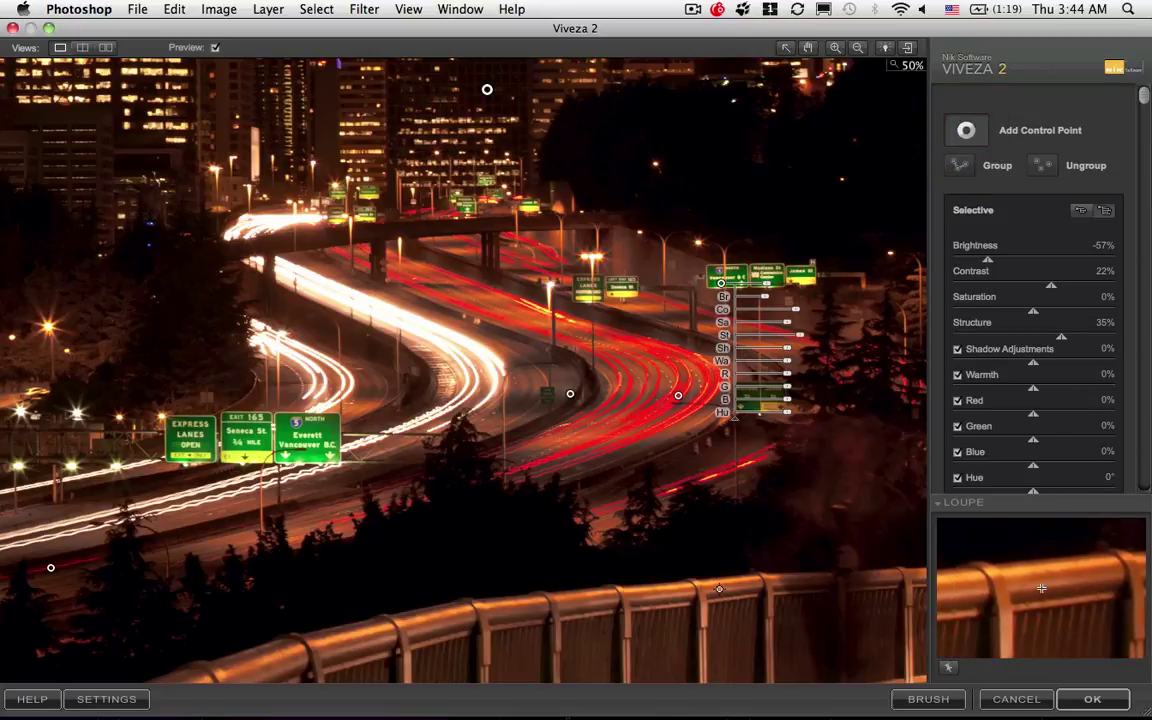
# Drop a control point on the railing, then widen the sign point's reach while viewing its mask.
pyautogui.click(723, 594)
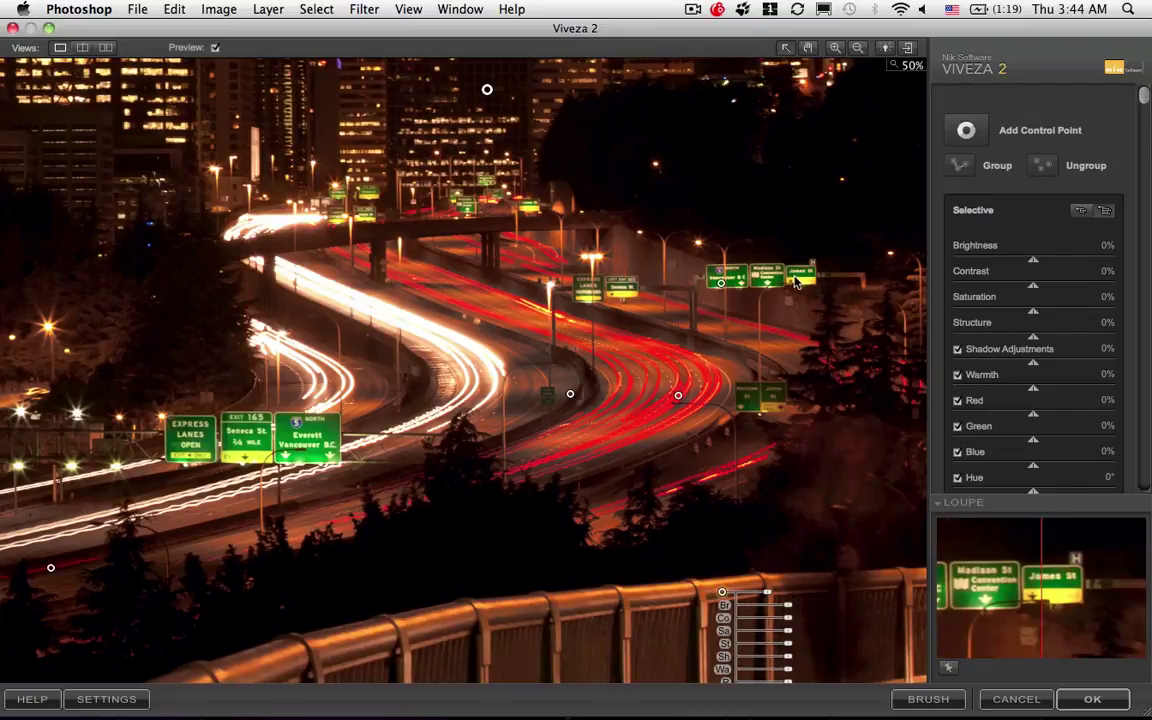
pyautogui.click(721, 284)
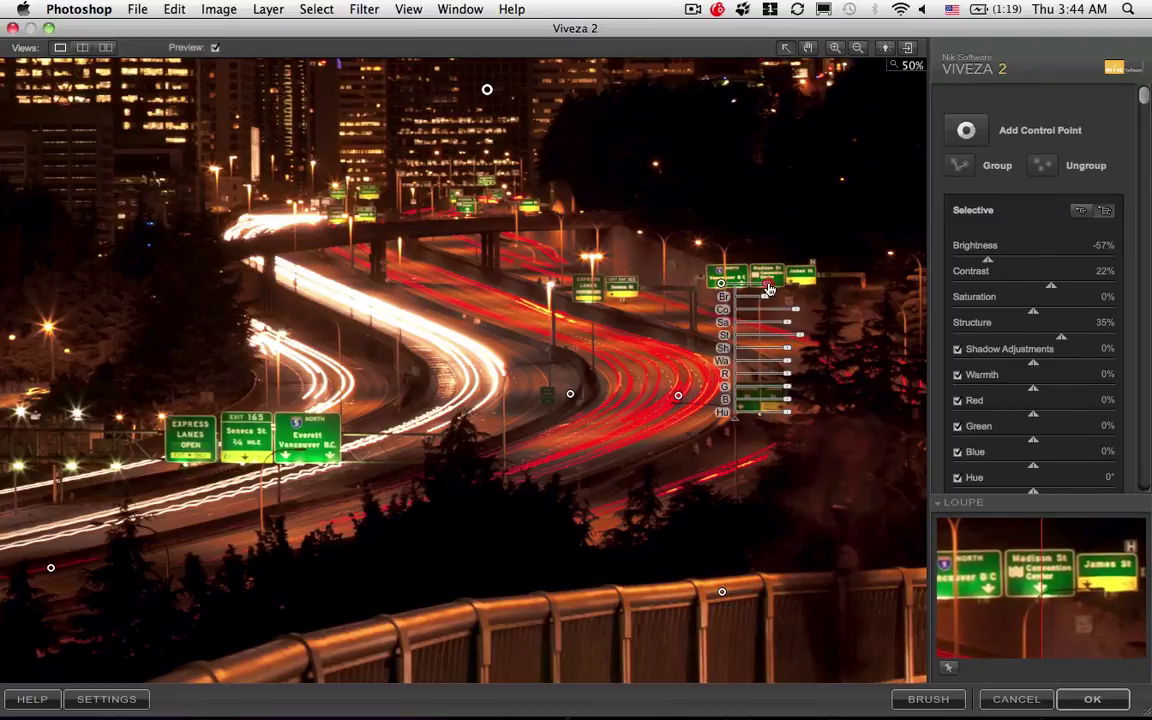
pyautogui.moveTo(768, 290); pyautogui.dragTo(780, 290)
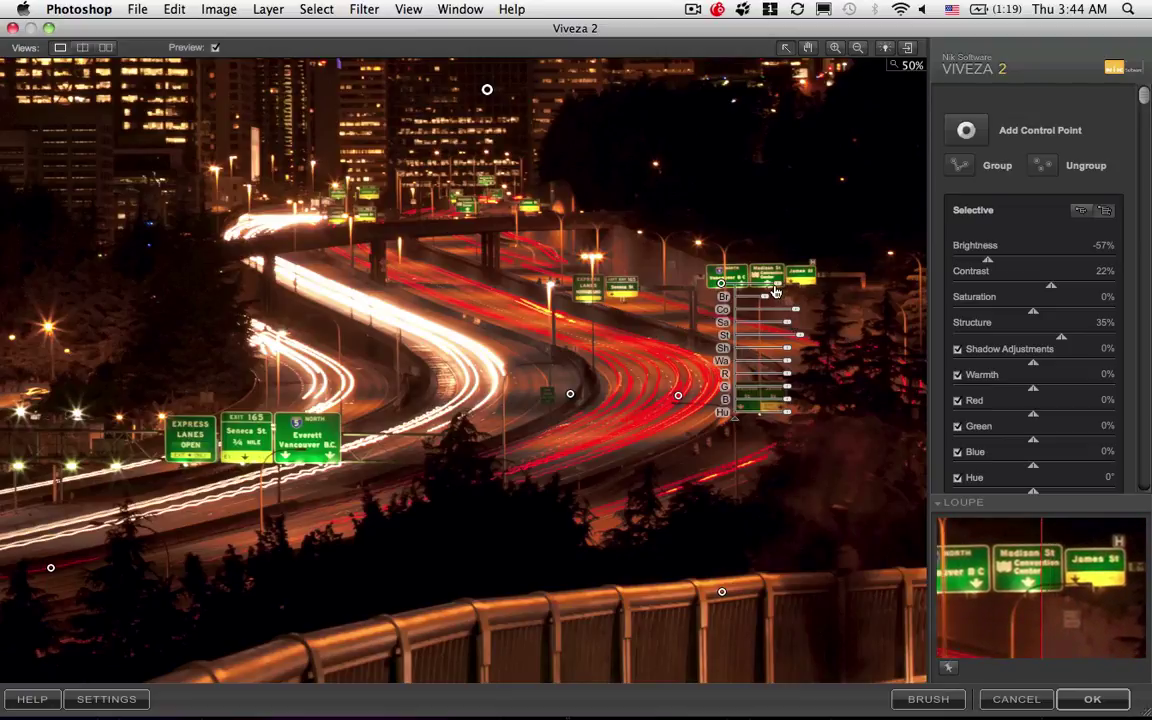
pyautogui.press('super')
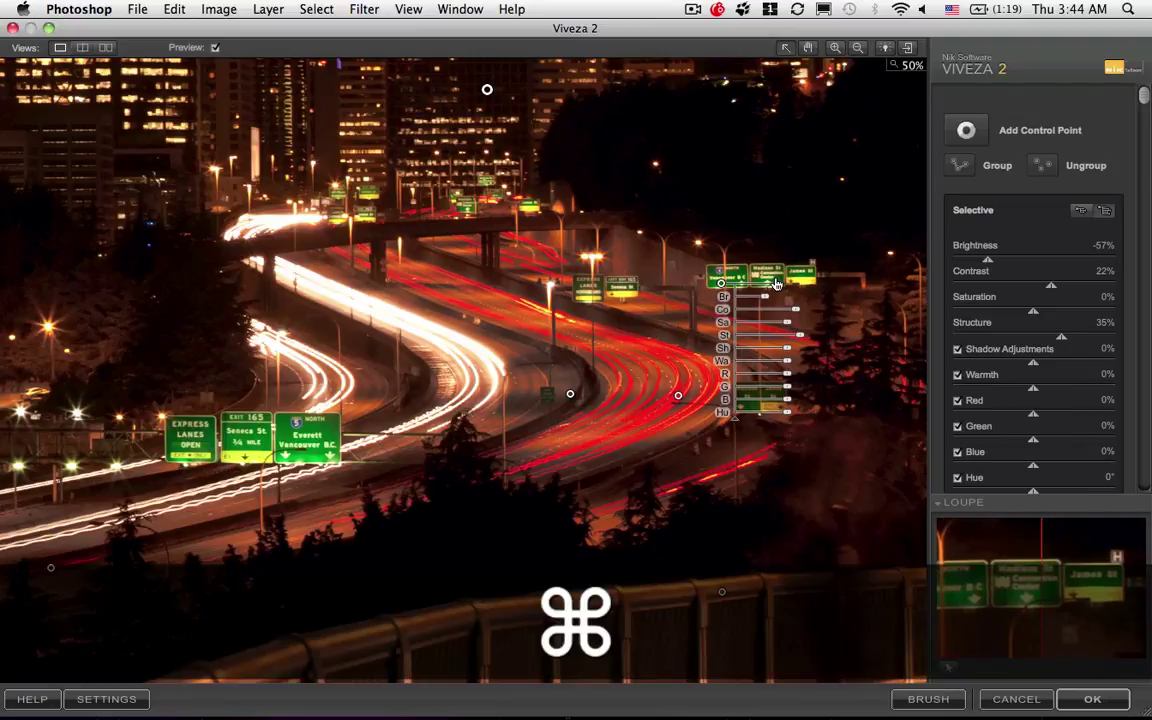
pyautogui.keyDown('super'); pyautogui.click(778, 288); pyautogui.keyUp('super')
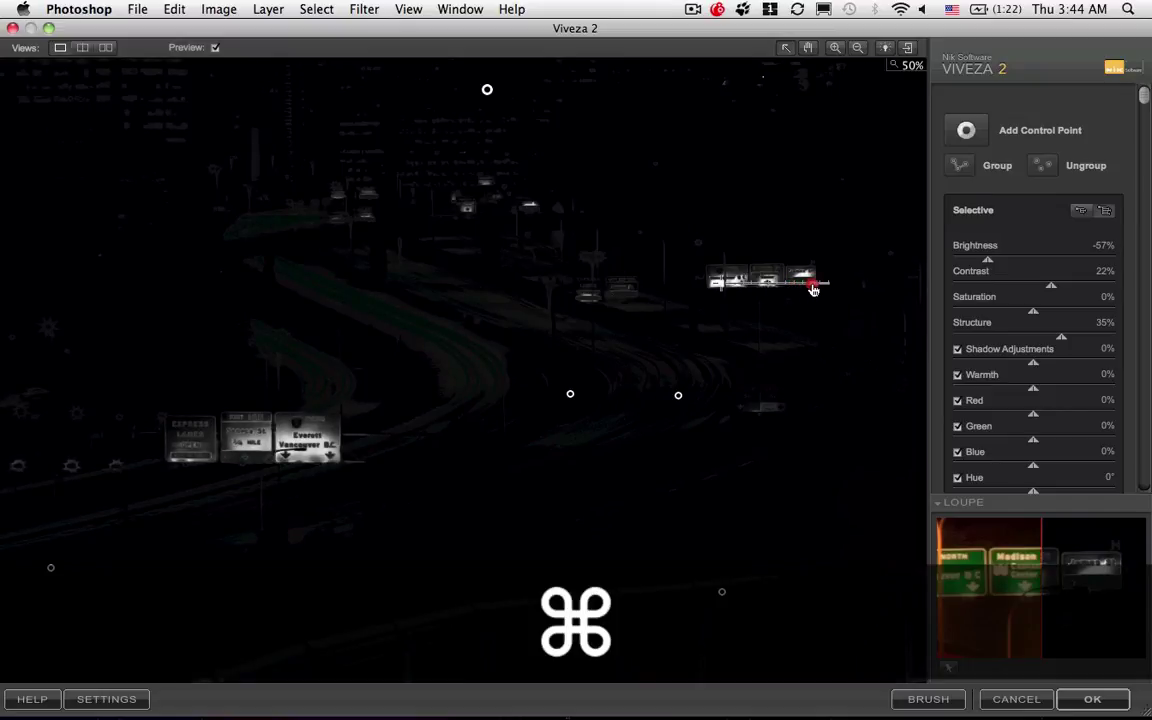
pyautogui.moveTo(813, 289); pyautogui.dragTo(812, 281)
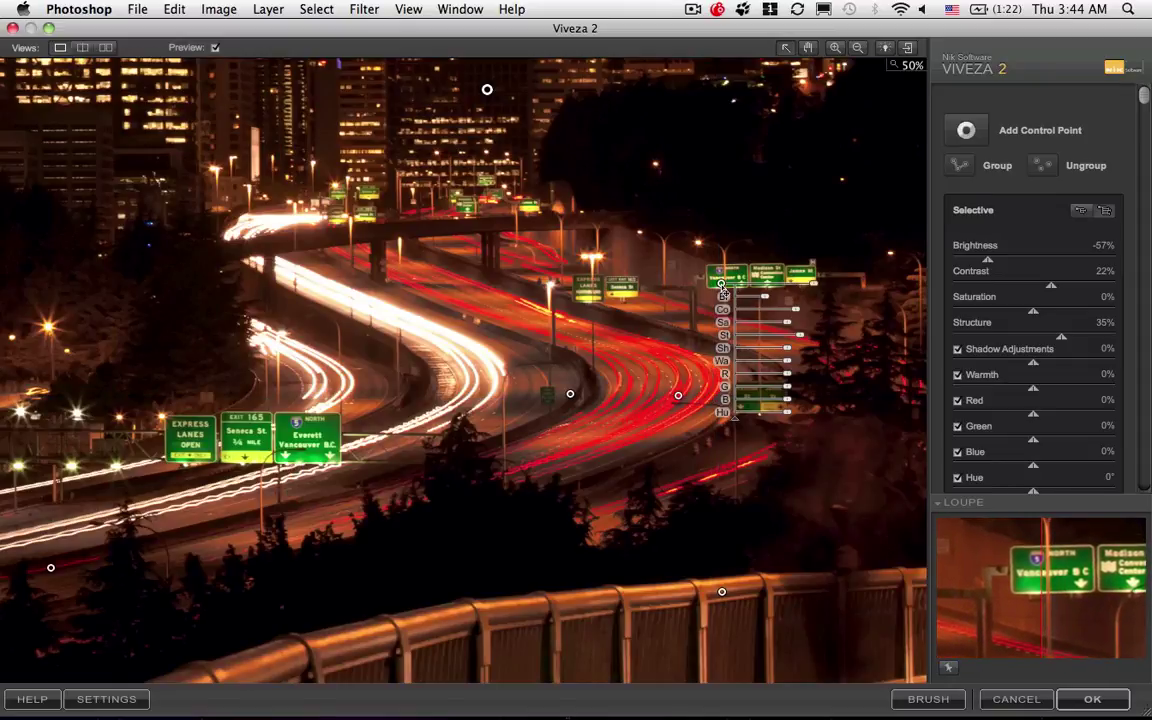
# Move the sign adjustment onto the overhead signs, checking its mask, then fine-tune its position.
pyautogui.moveTo(722, 287); pyautogui.dragTo(711, 273)
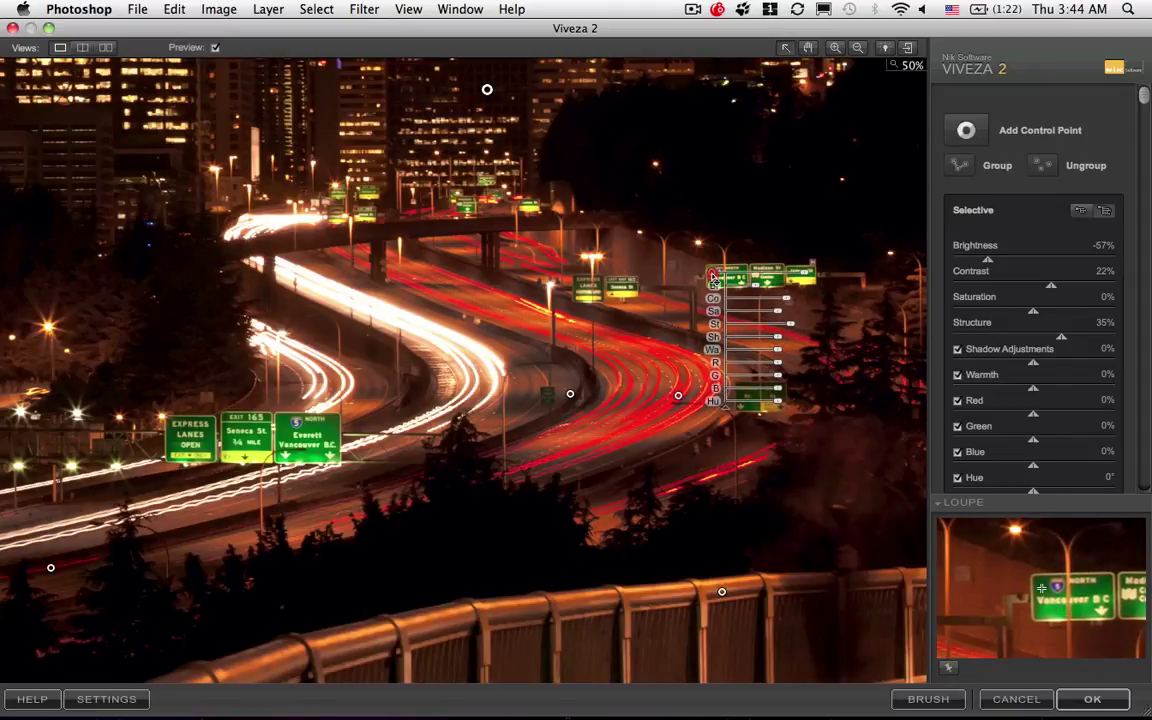
pyautogui.press('super')
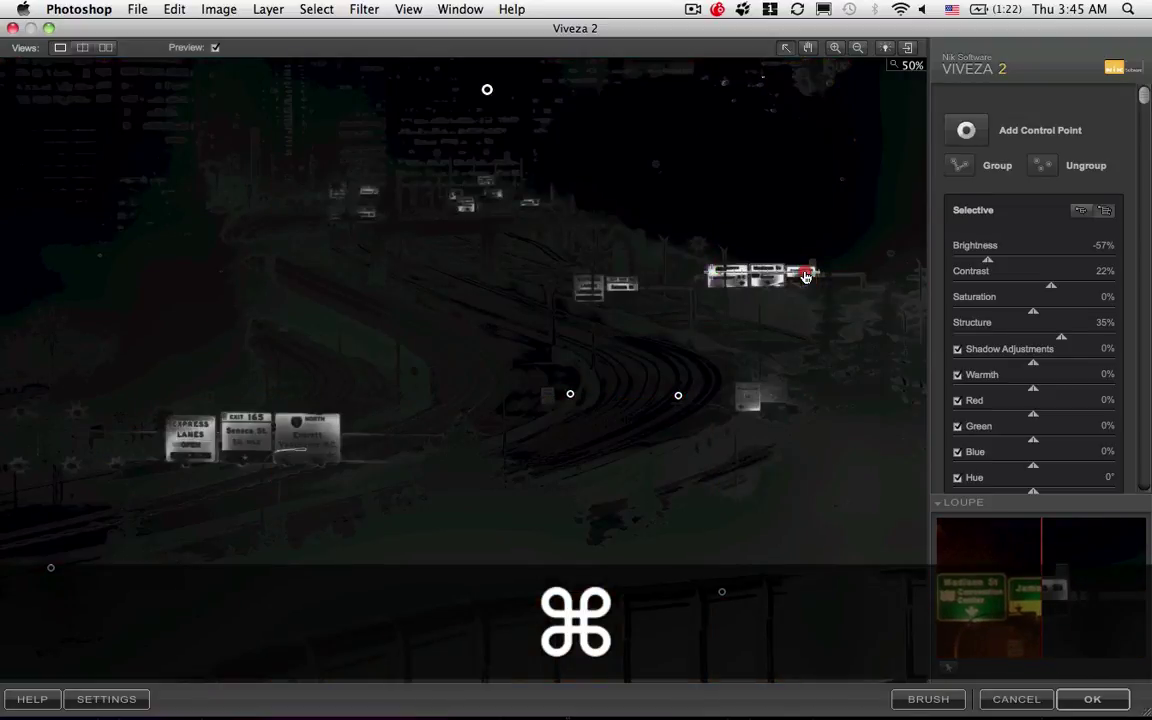
pyautogui.click(795, 273)
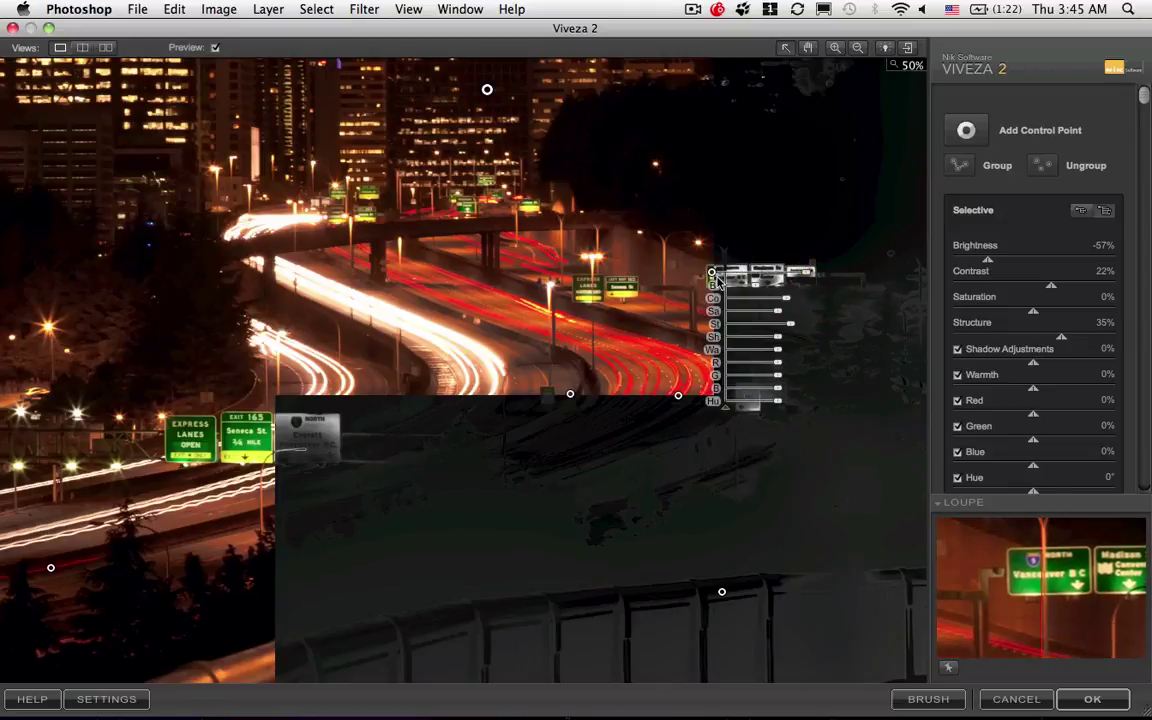
pyautogui.moveTo(712, 274); pyautogui.dragTo(717, 285)
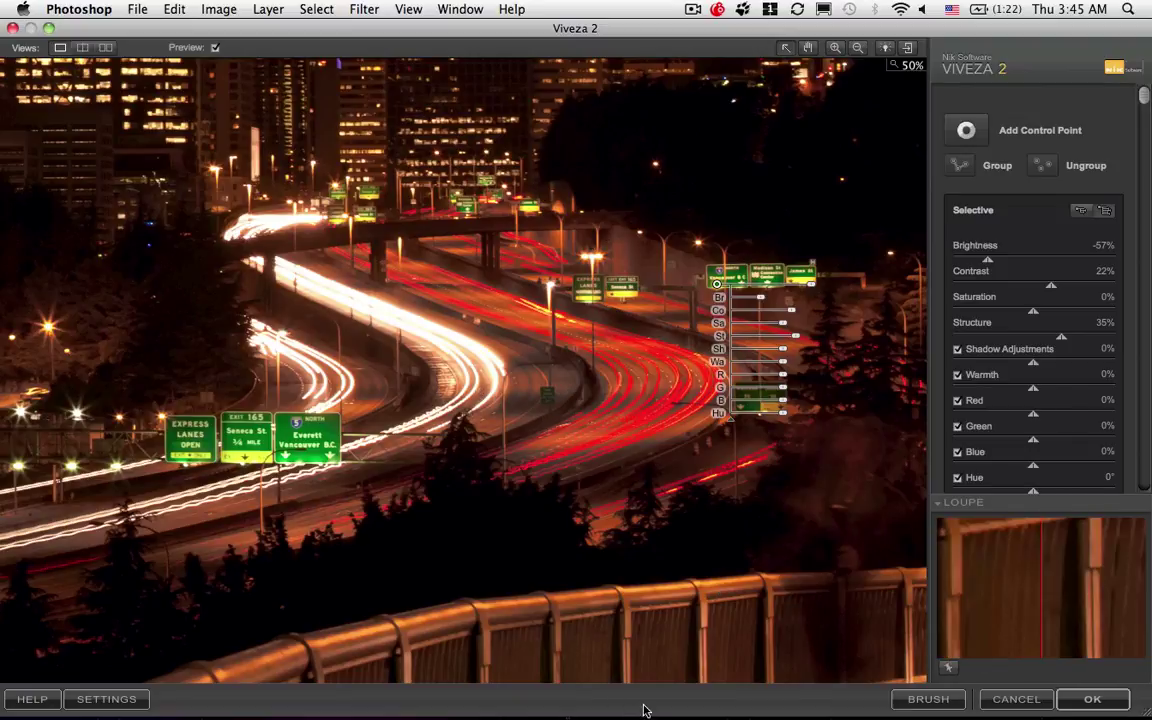
# Set the railing point to -57% saturation, resize its area, and Option-drag a copy farther left.
pyautogui.click(721, 593)
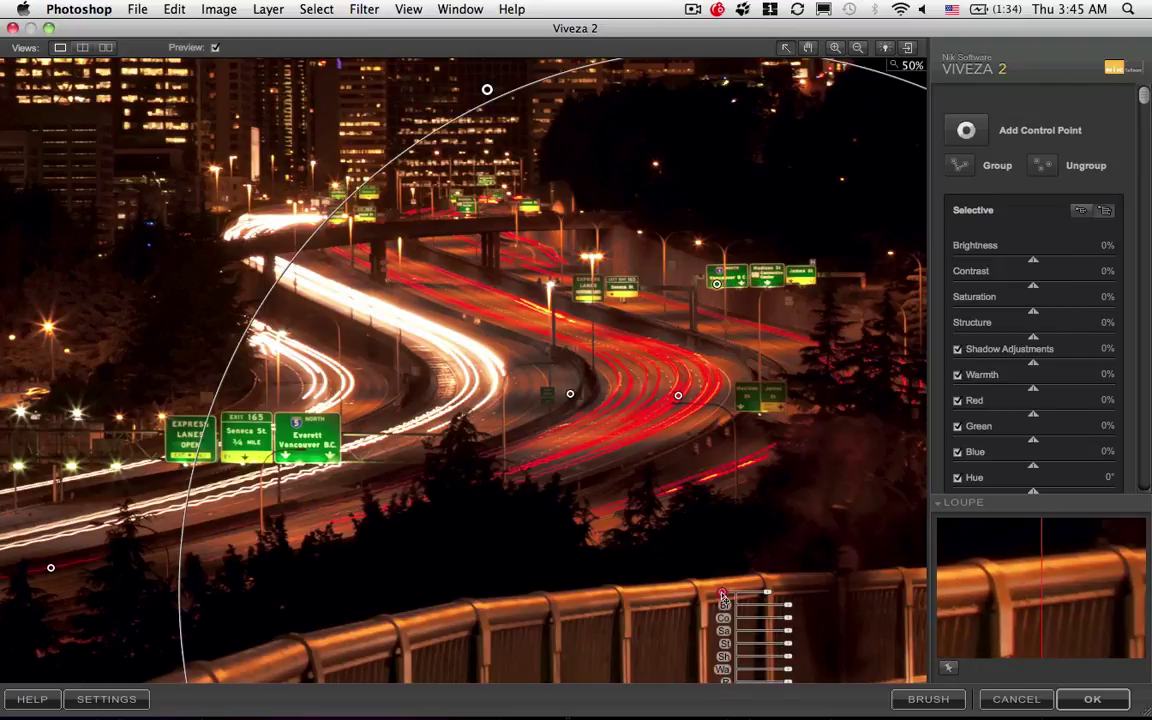
pyautogui.click(717, 590)
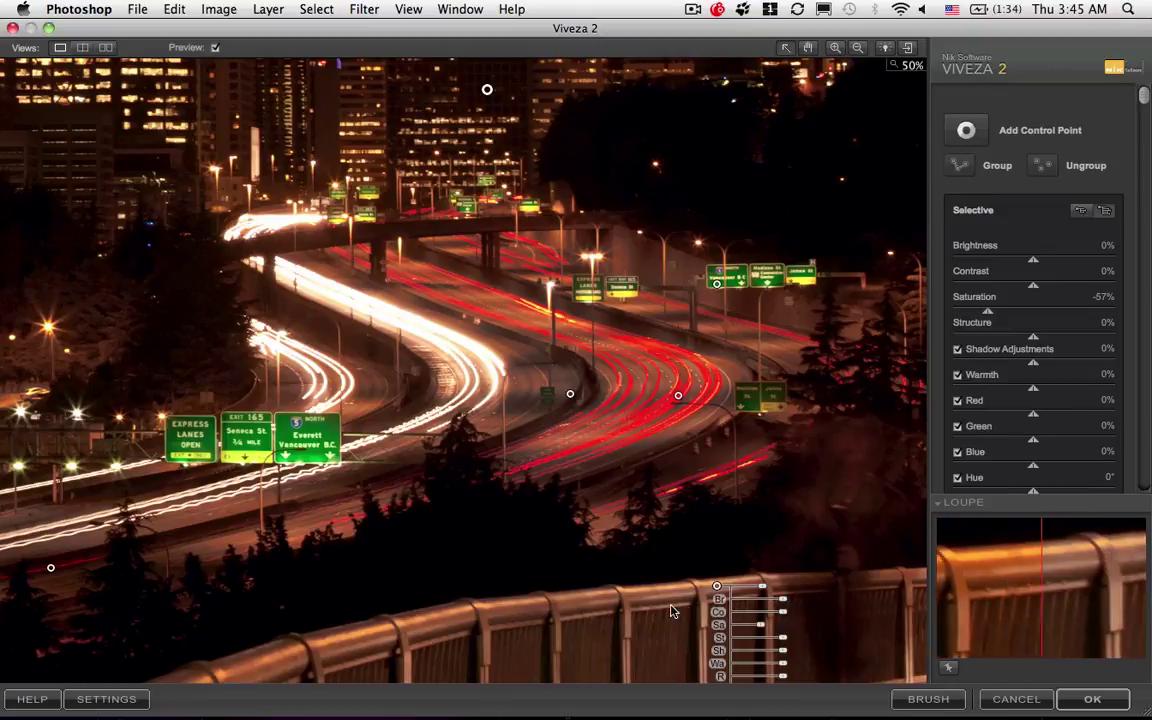
pyautogui.moveTo(761, 590); pyautogui.dragTo(748, 594)
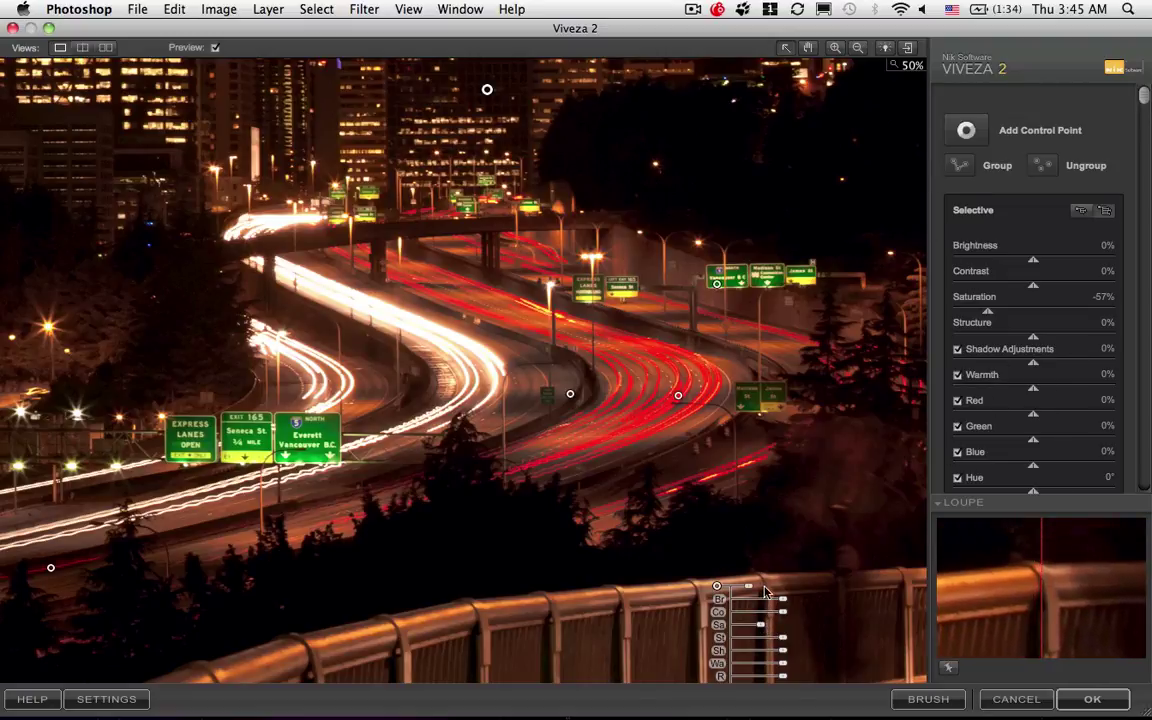
pyautogui.press('alt')
pyautogui.moveTo(718, 590); pyautogui.dragTo(367, 640)
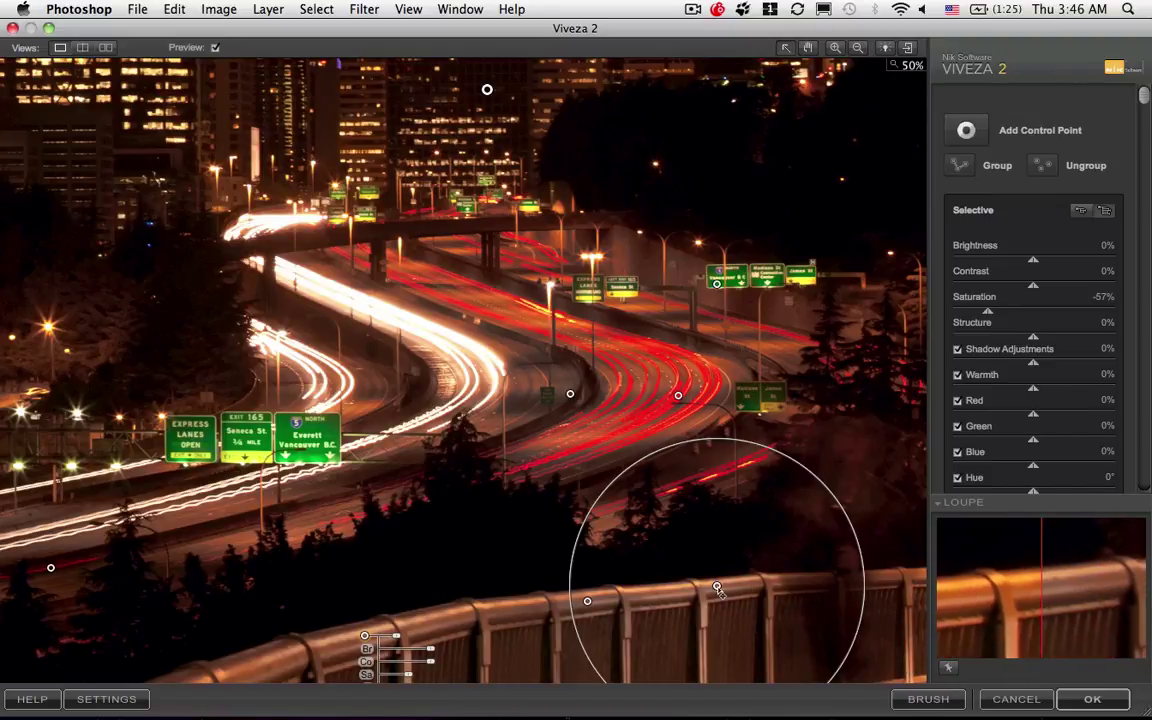
# Option-drag four more copies of the -57% railing point along the railing to its right end.
pyautogui.click(717, 586)
pyautogui.press('alt')
pyautogui.moveTo(835, 620); pyautogui.dragTo(733, 663)
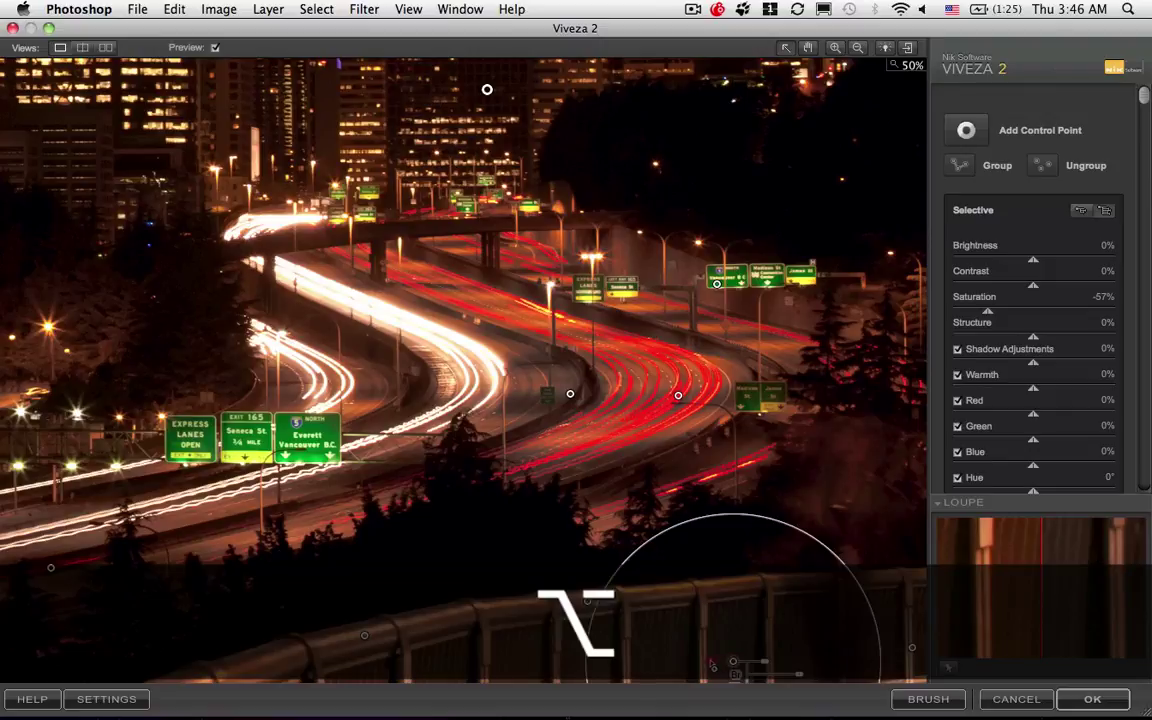
pyautogui.moveTo(733, 662); pyautogui.dragTo(452, 672)
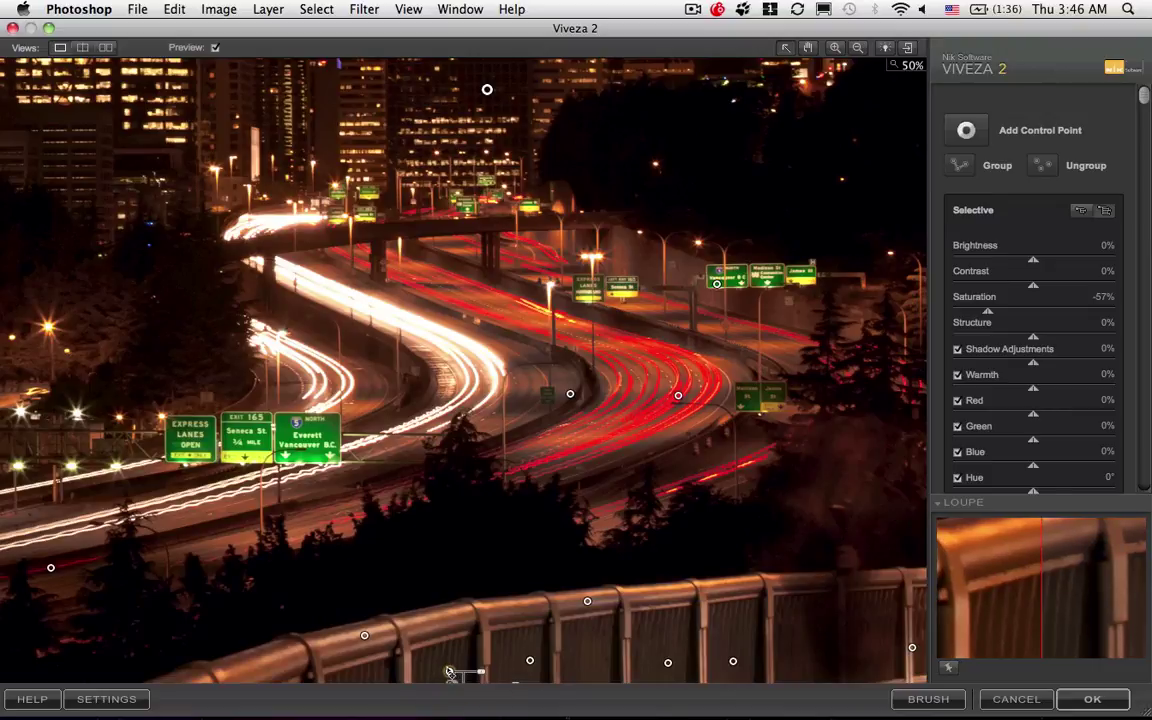
pyautogui.moveTo(450, 672); pyautogui.dragTo(383, 684)
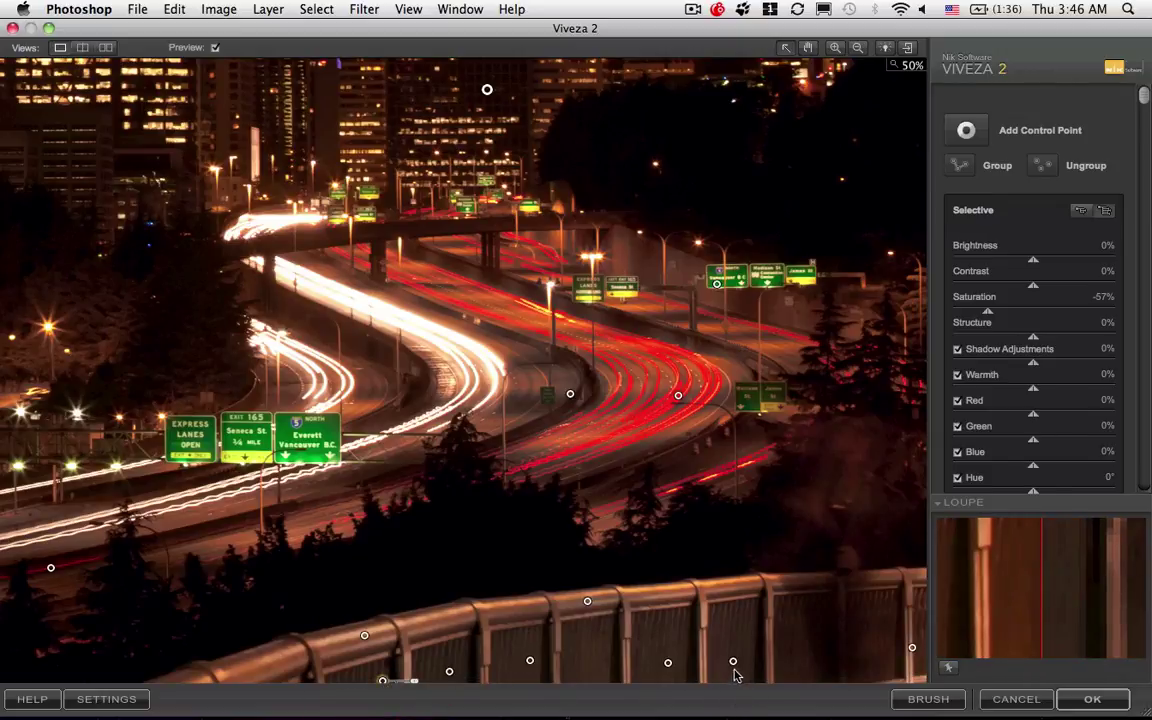
pyautogui.moveTo(733, 662); pyautogui.dragTo(790, 654)
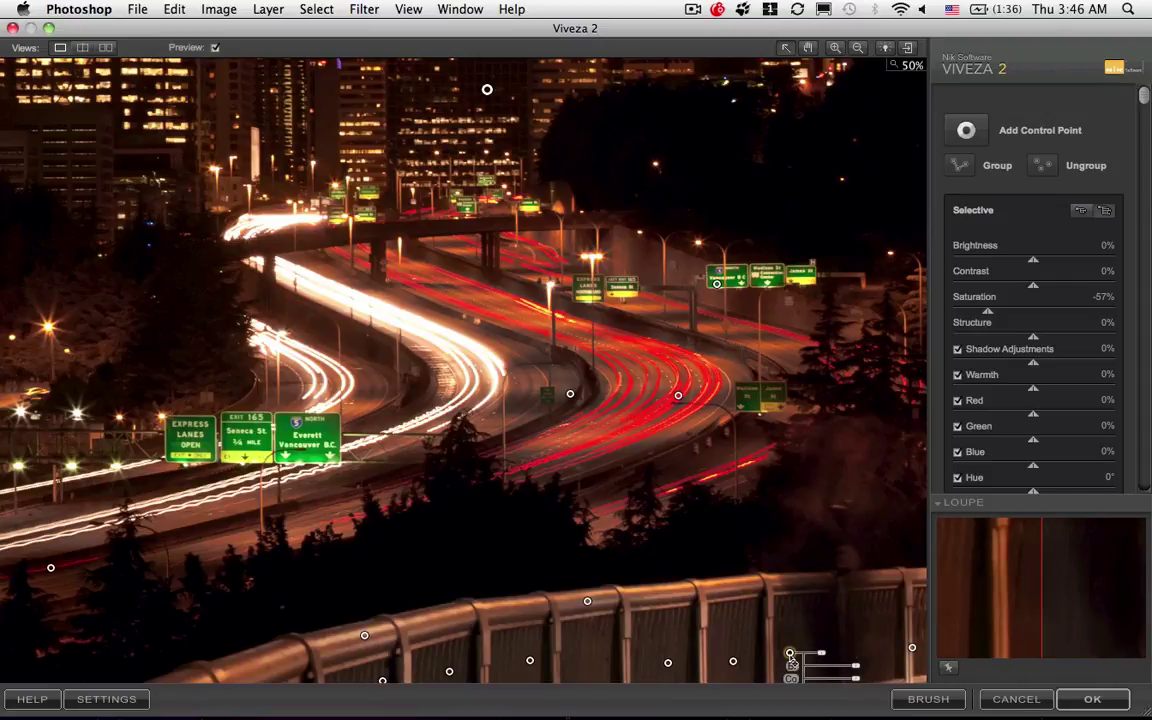
pyautogui.press('alt')
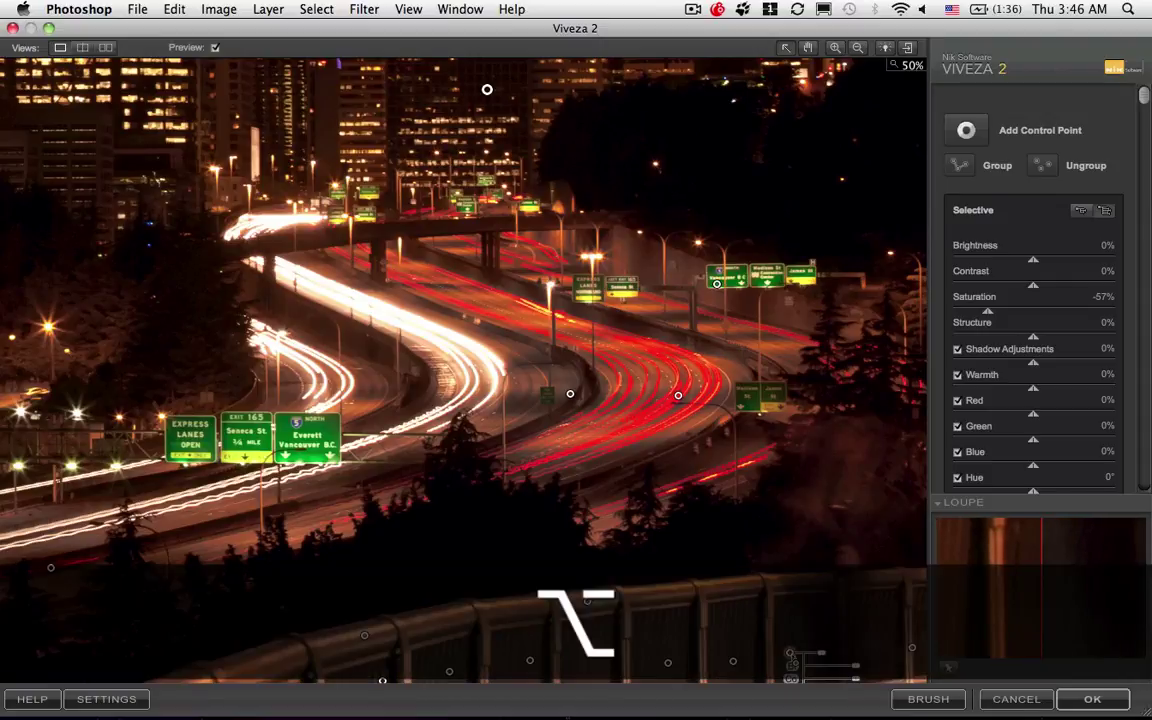
# Zoom out four times until the whole skyline photo fits the preview.
pyautogui.click(858, 49)
pyautogui.click(719, 217)
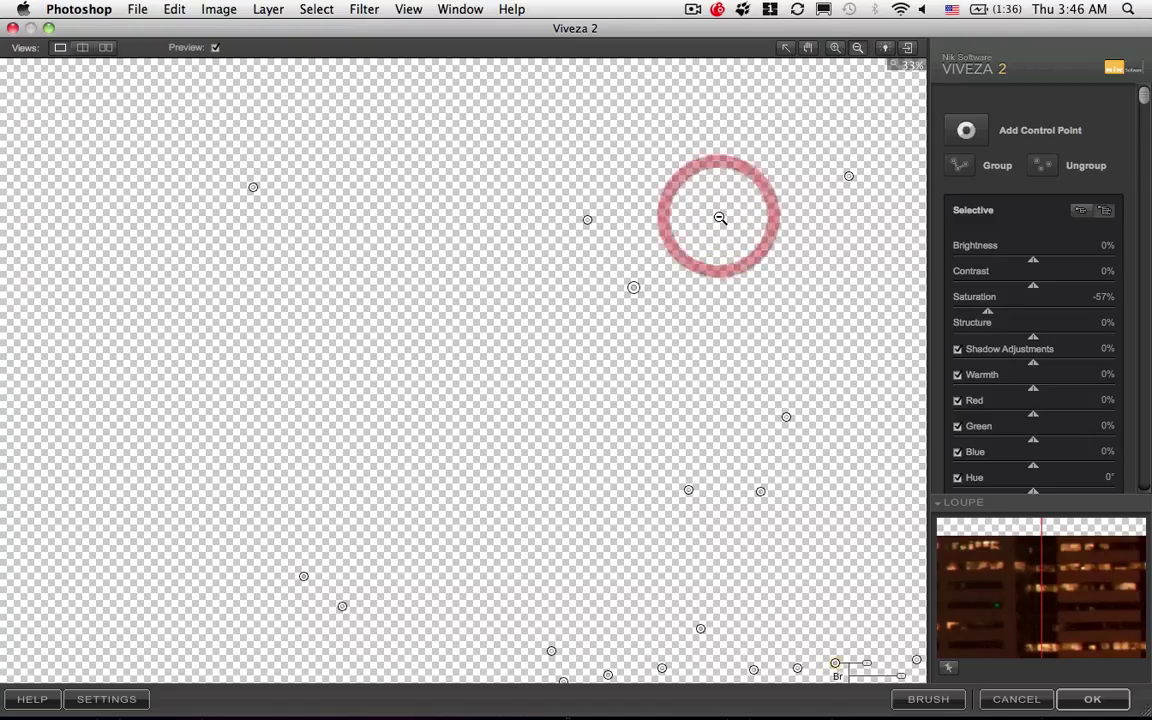
pyautogui.click(719, 217)
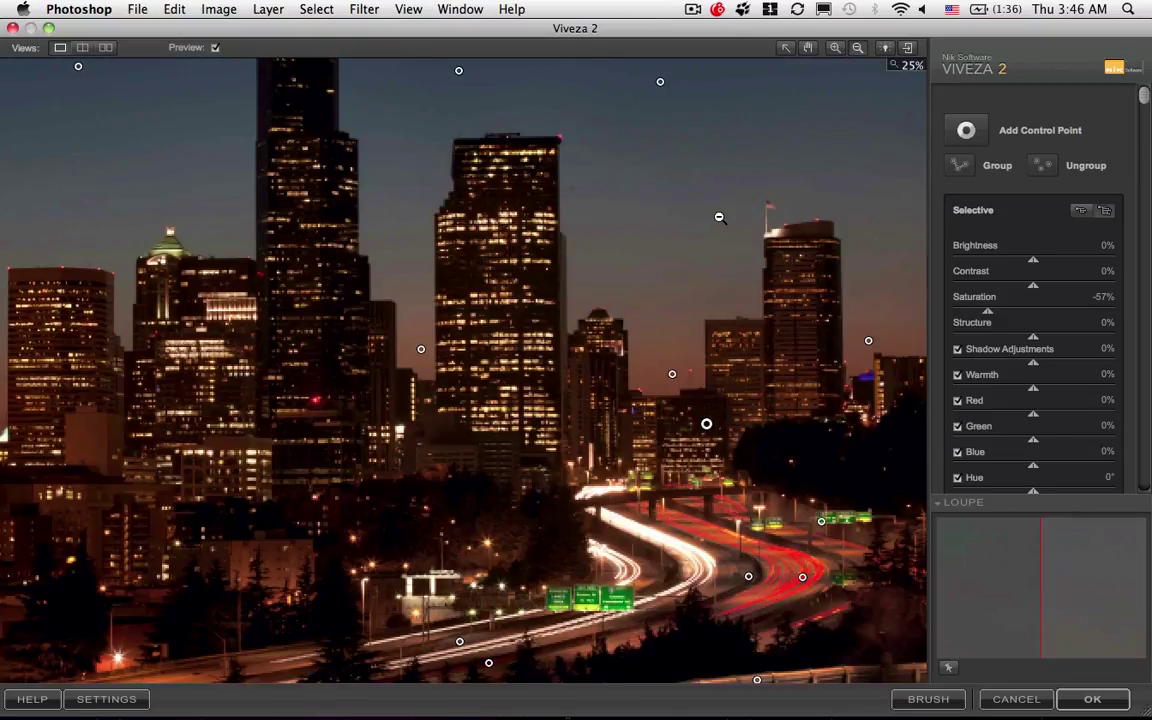
pyautogui.click(719, 217)
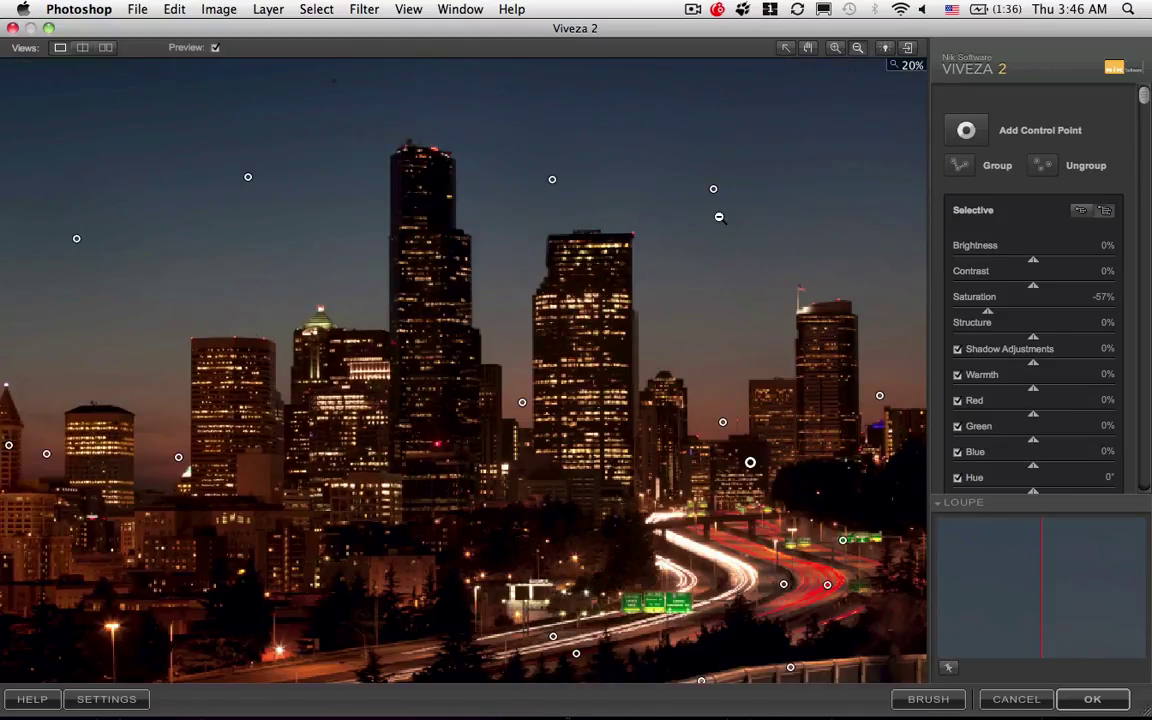
pyautogui.click(719, 217)
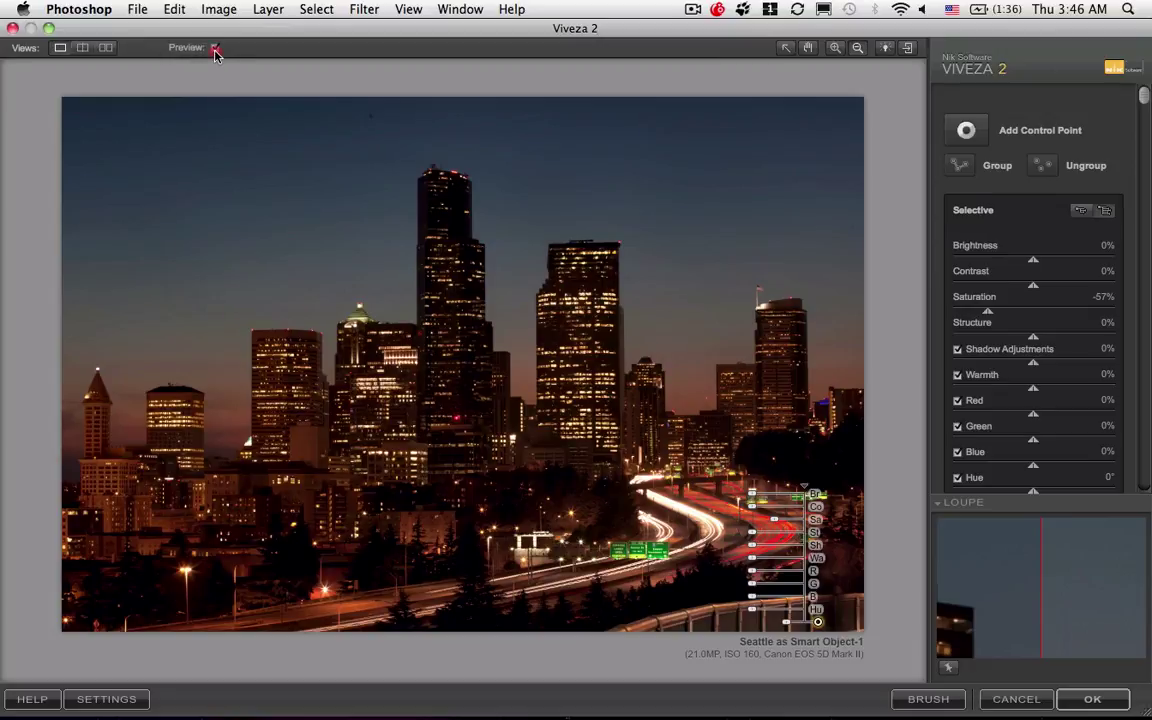
# Turn off Preview to compare with the original, then deselect all control points.
pyautogui.click(214, 49)
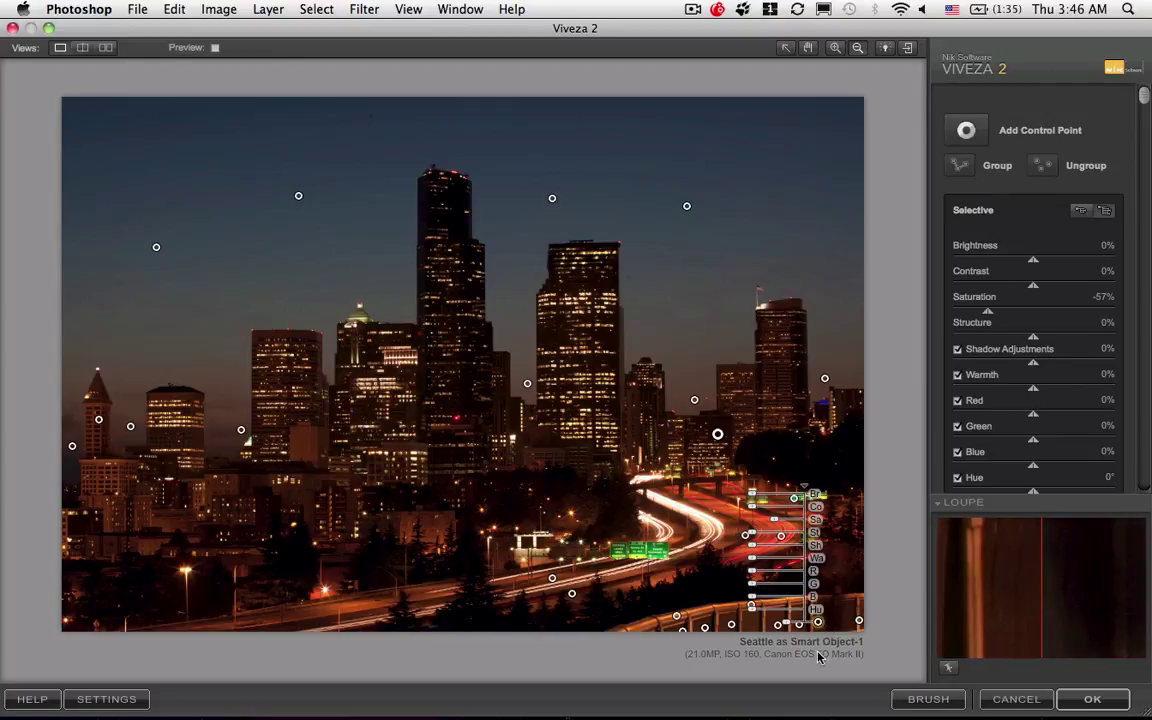
pyautogui.click(886, 619)
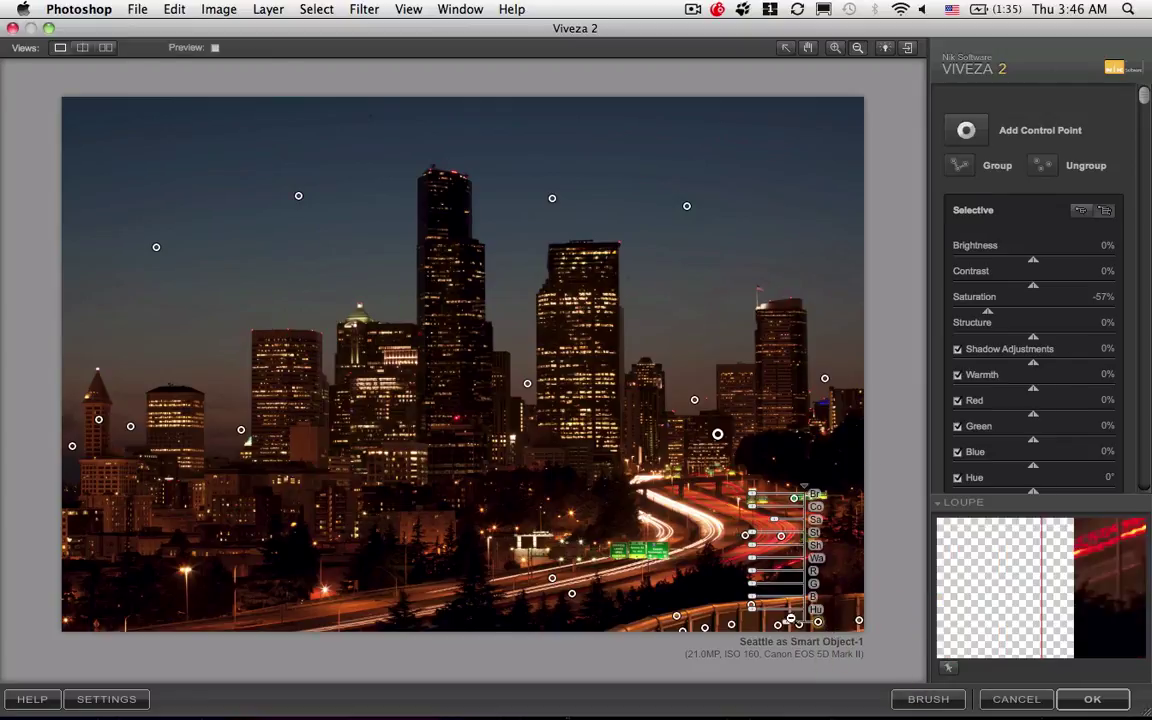
pyautogui.click(786, 48)
pyautogui.click(880, 602)
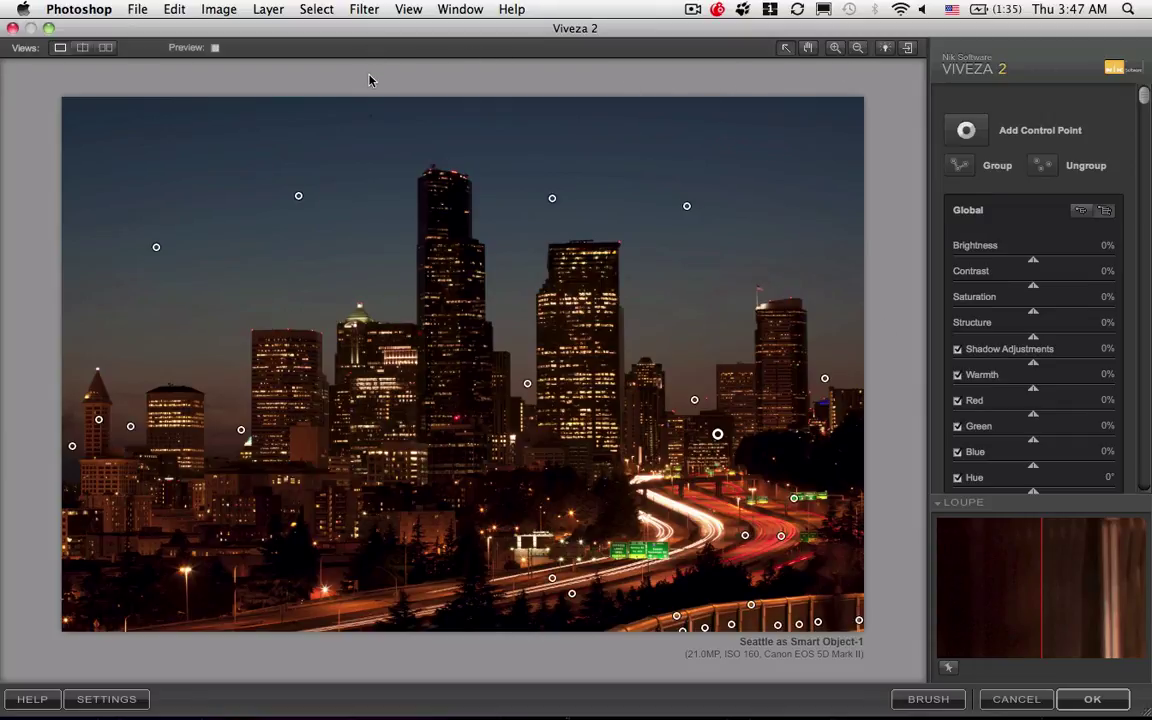
# Compare the edited Seattle skyline against the original by toggling the Viveza 2 preview repeatedly.
pyautogui.click(215, 48)
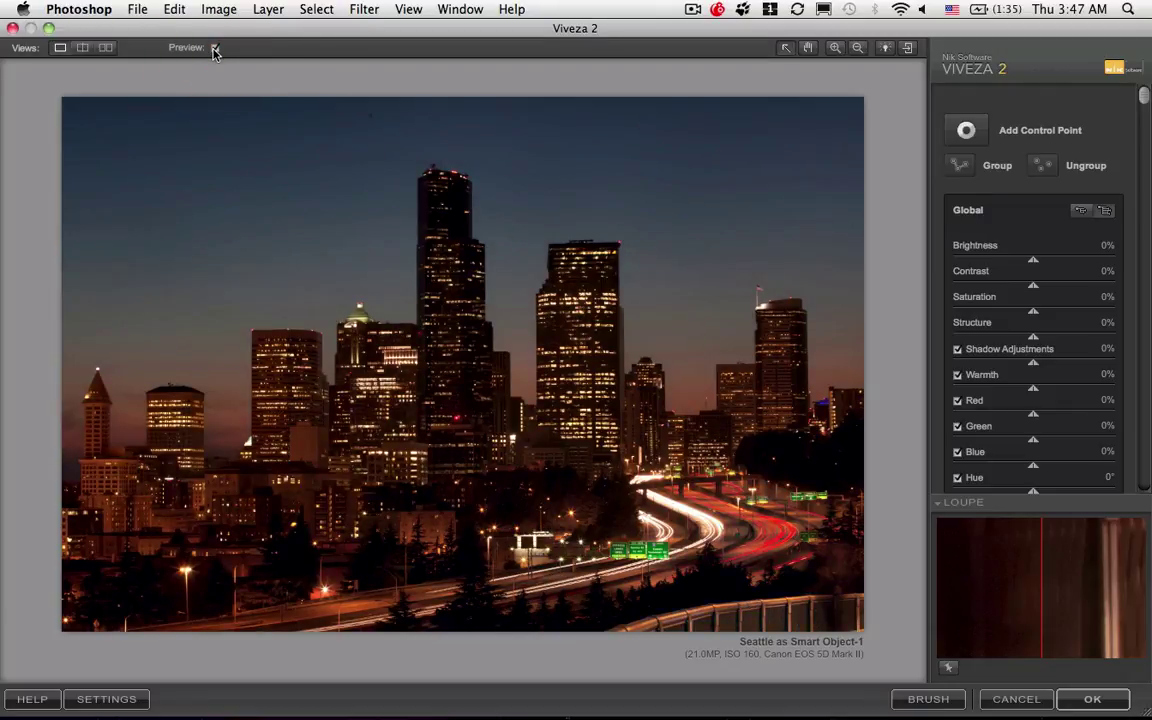
pyautogui.click(215, 48)
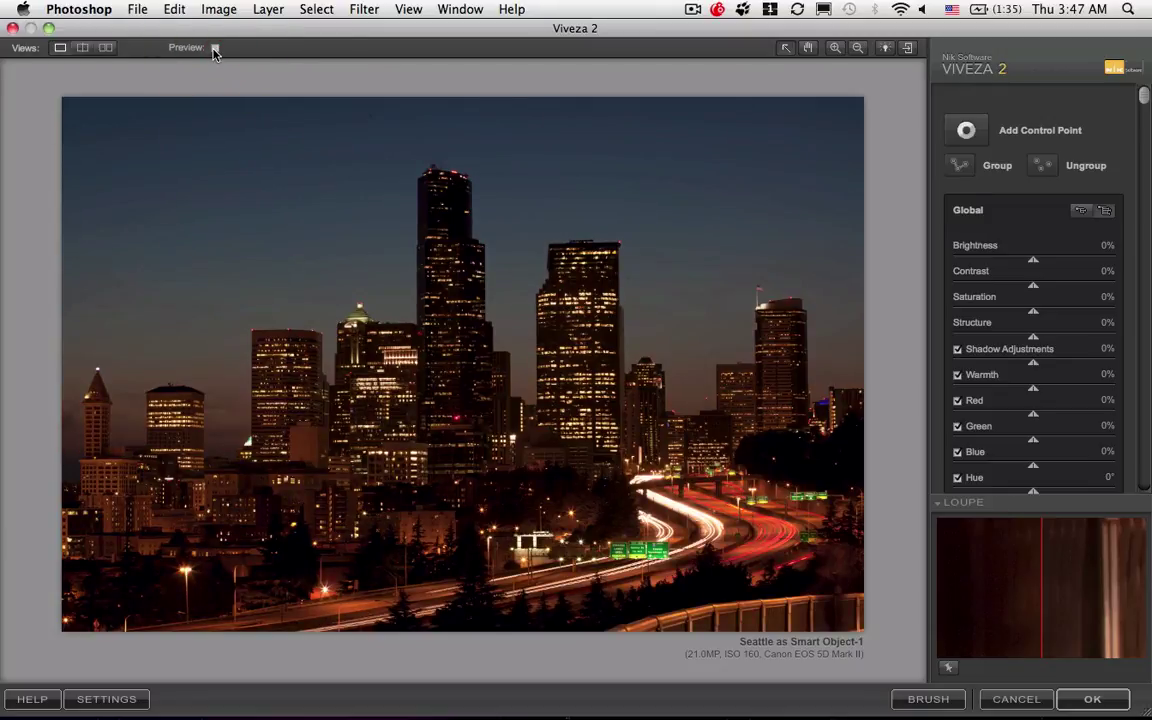
pyautogui.click(215, 48)
pyautogui.click(215, 48)
pyautogui.click(214, 48)
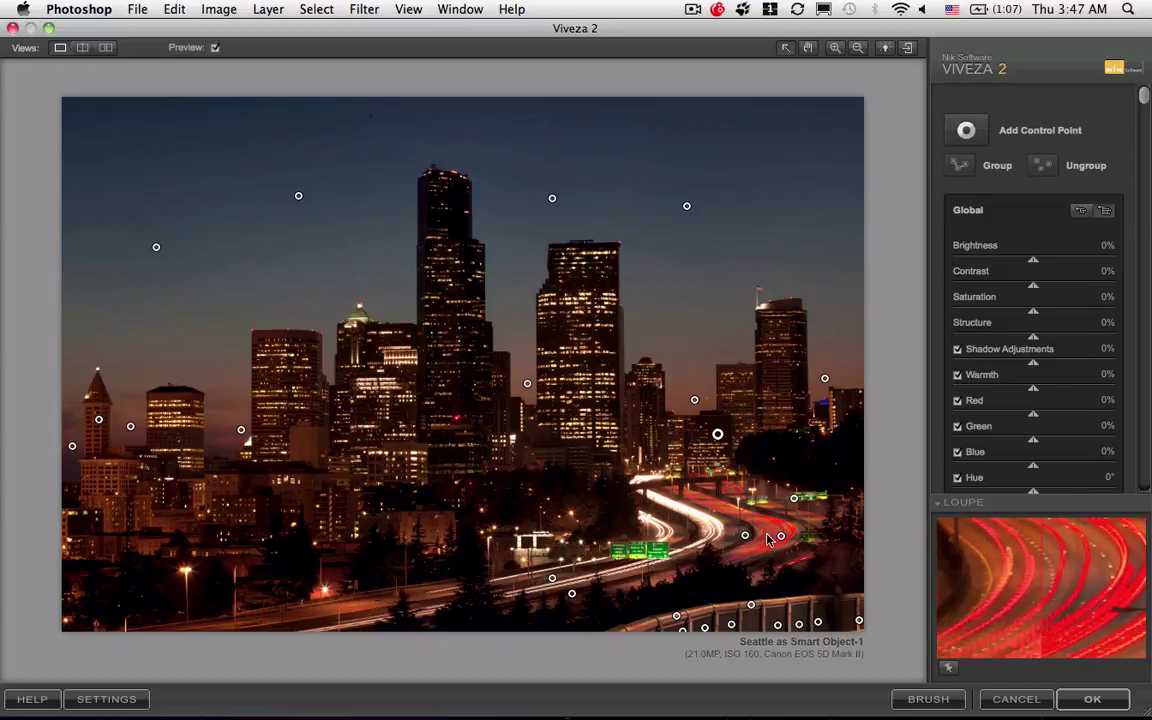
pyautogui.click(215, 47)
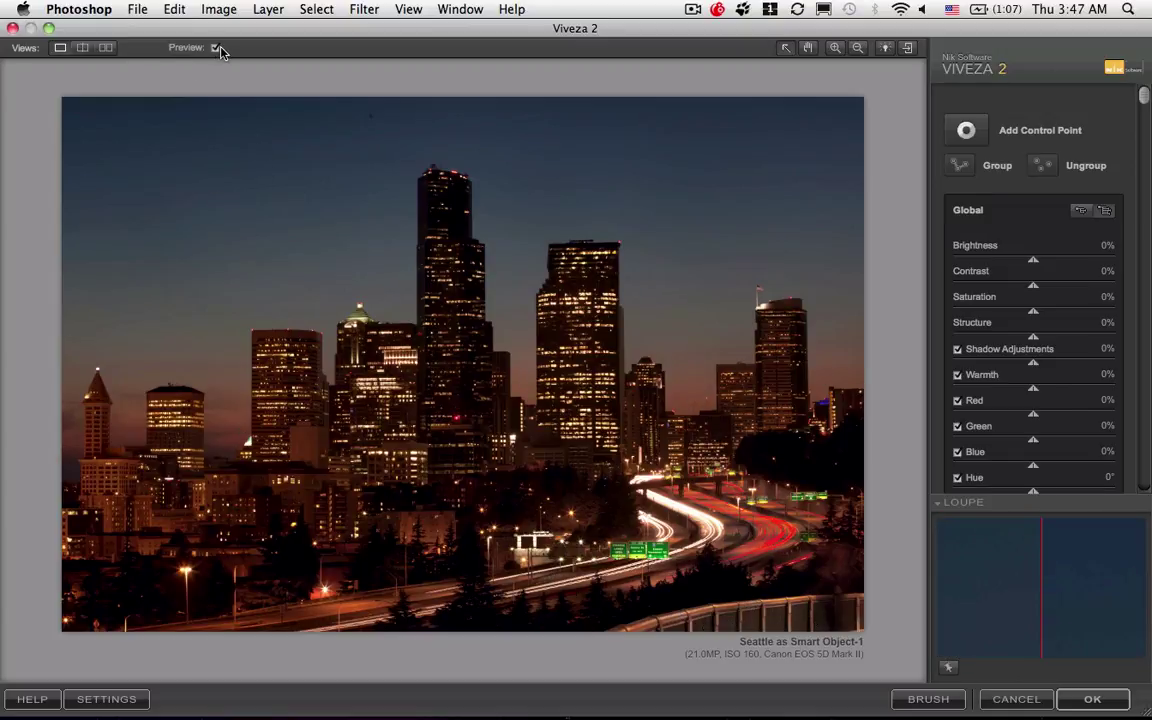
pyautogui.click(215, 48)
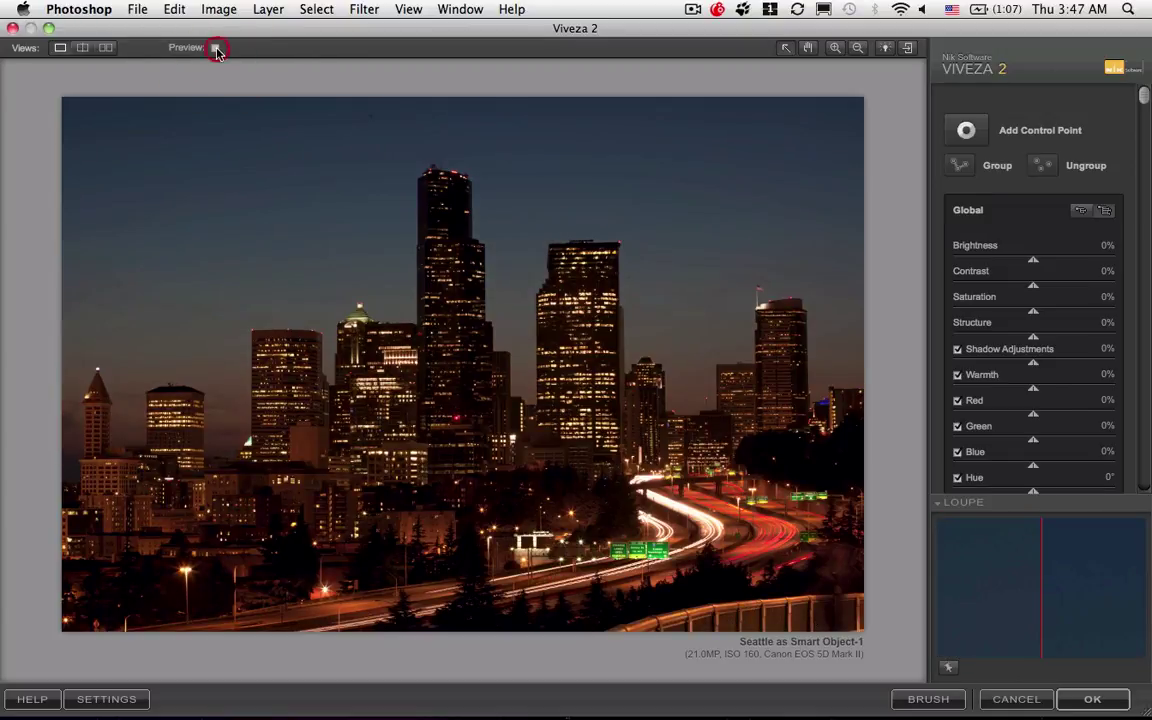
pyautogui.click(215, 48)
# After a final before/after check with the preview back on, apply the Viveza 2 edits.
pyautogui.click(215, 48)
pyautogui.click(214, 48)
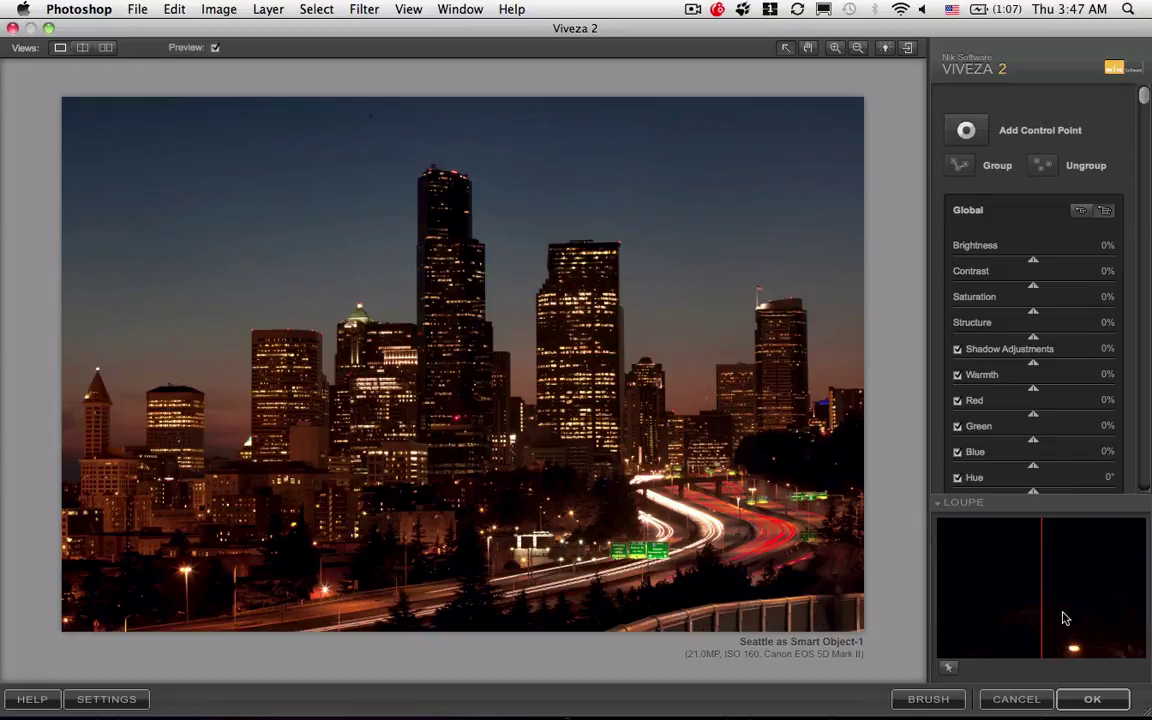
pyautogui.click(1090, 702)
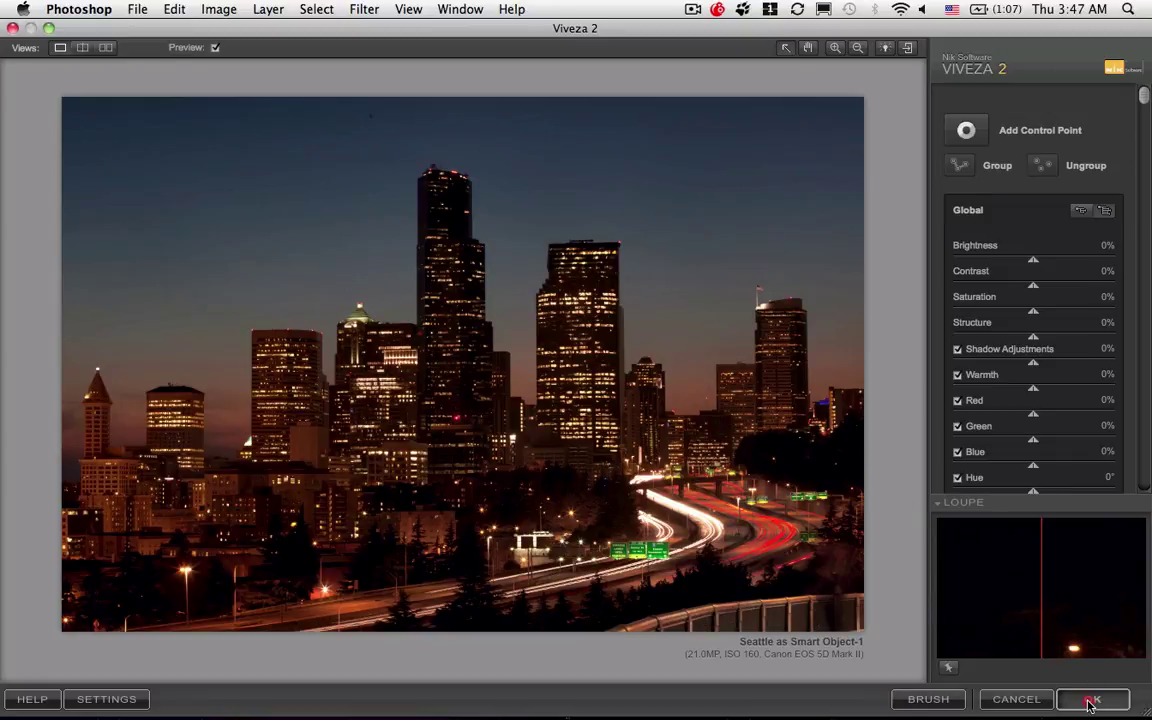